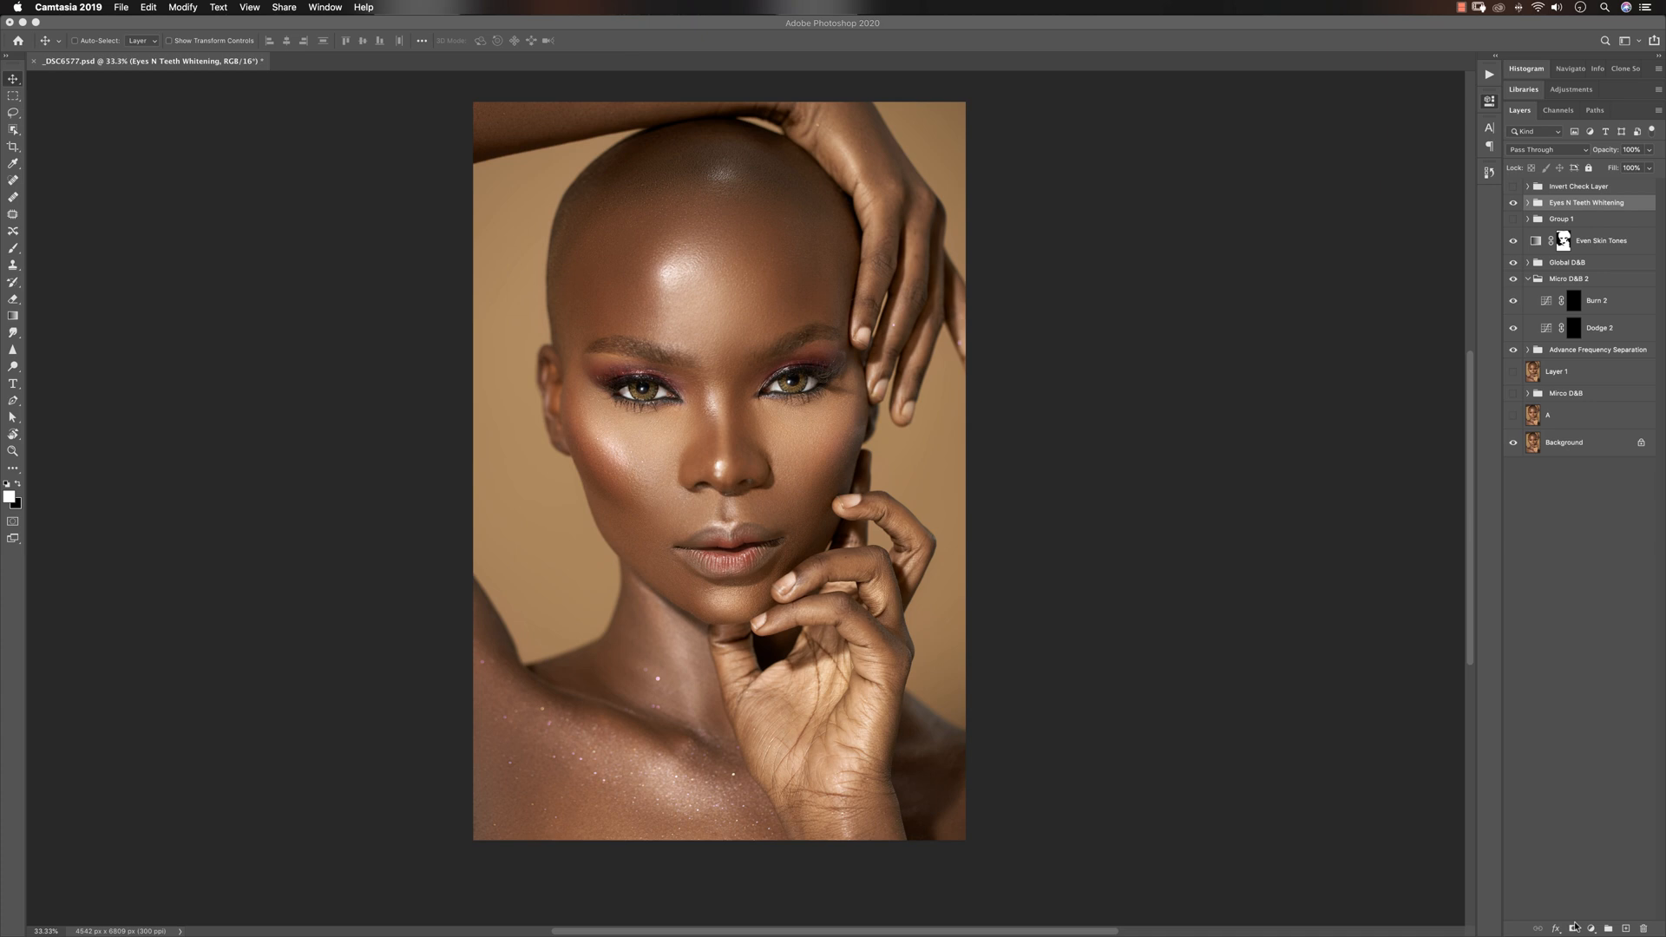
Add a Hue/Saturation adjustment layer above the Eyes N Teeth Whitening group and lower the saturation of the sampled skin Reds to about -28
left_click(1589, 928)
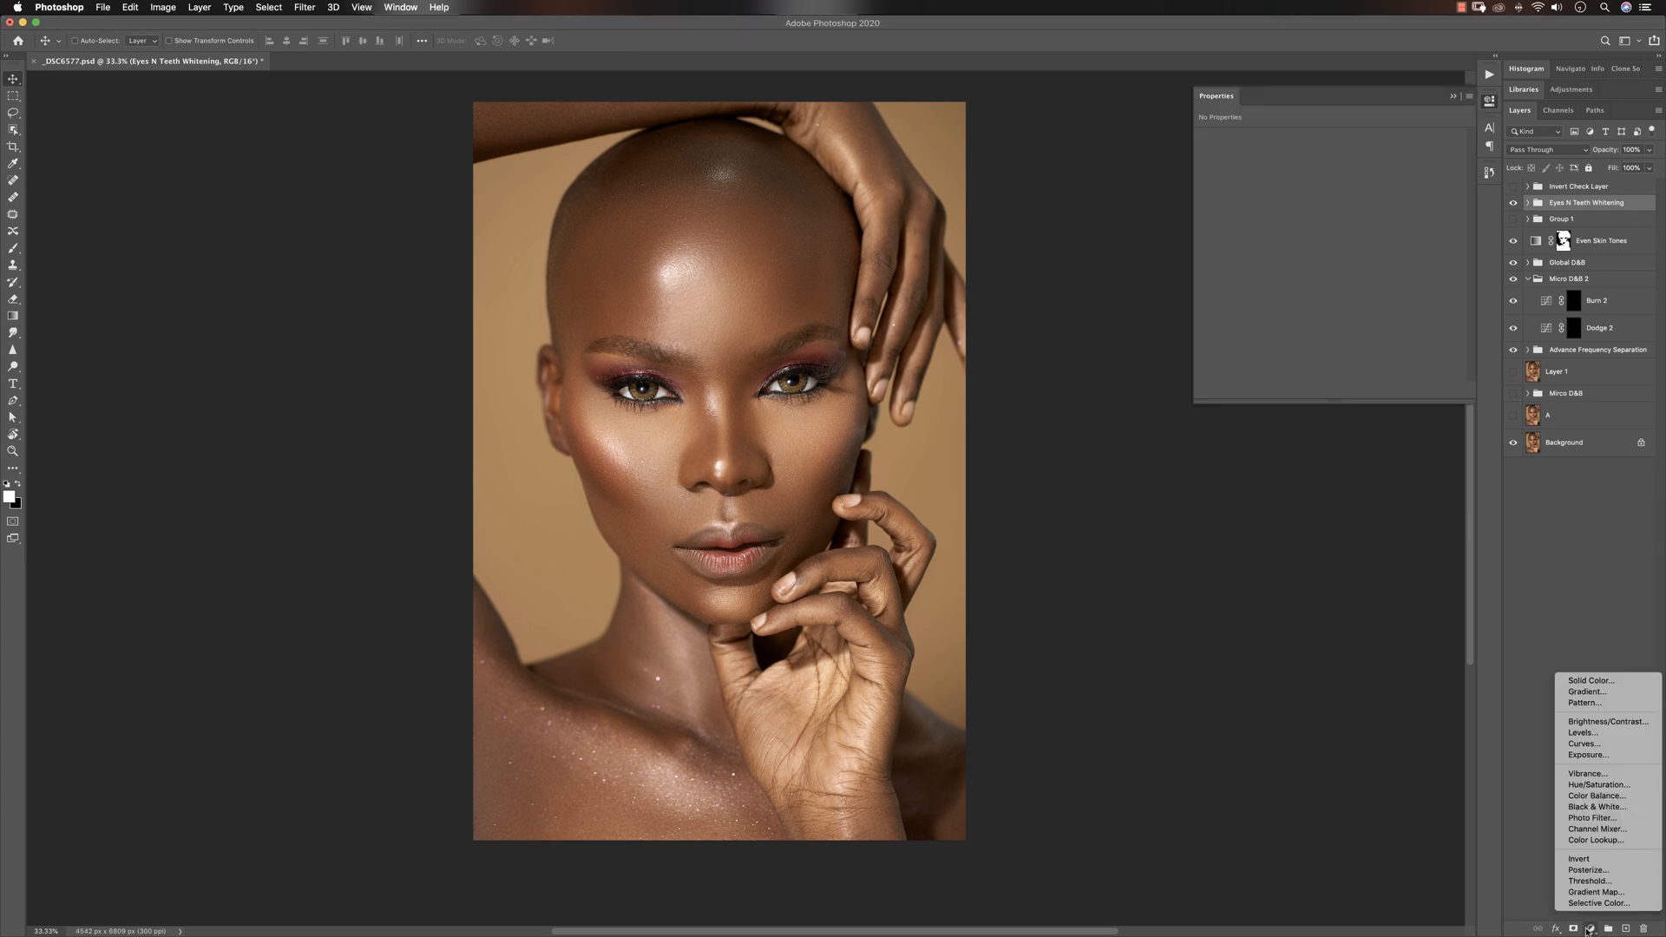
left_click(1582, 785)
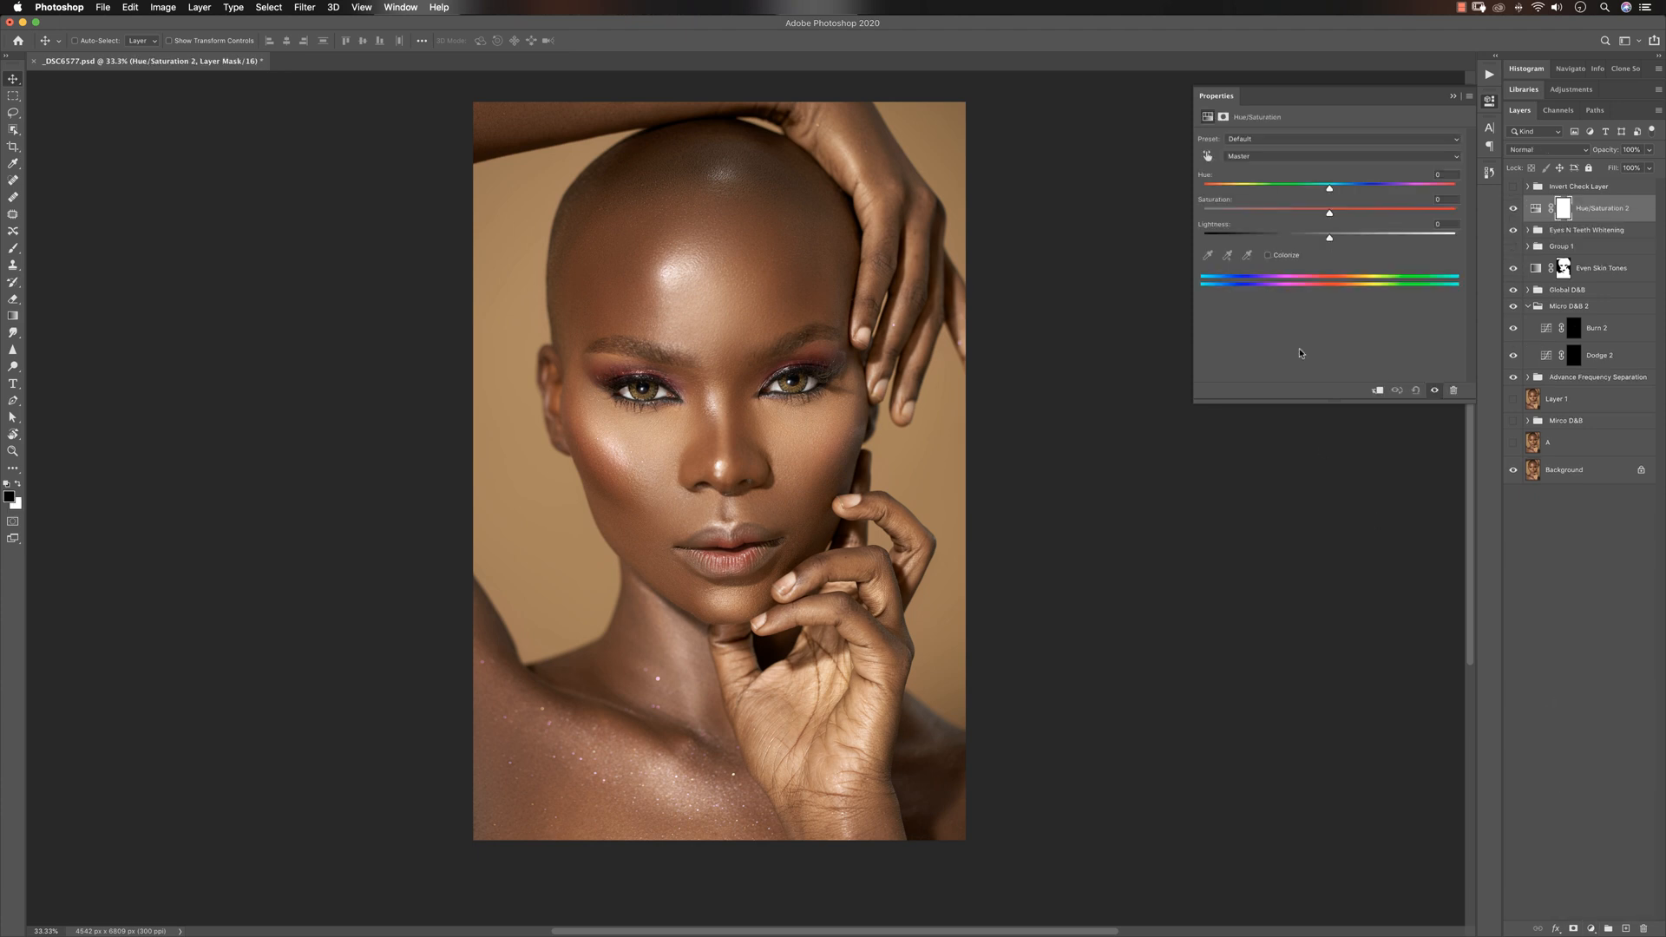
left_click(1208, 160)
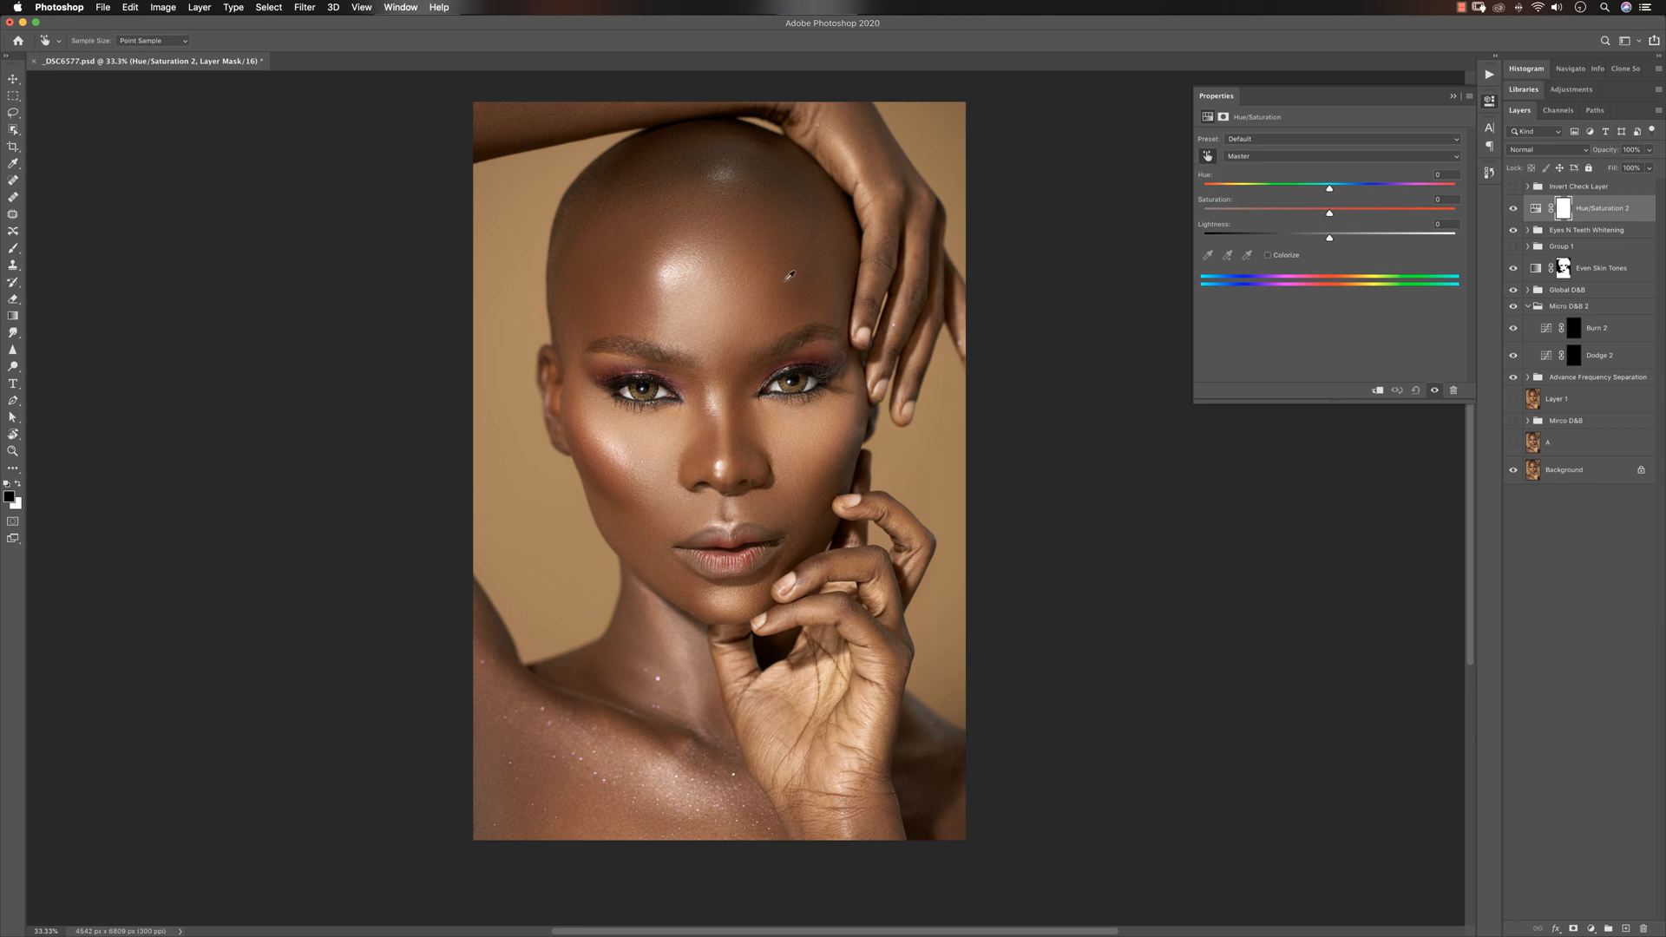
left_click(790, 276)
left_click_drag(1329, 213, 1294, 214)
Lower the Yellows saturation to -22 and slightly darken the Reds lightness in the Hue/Saturation adjustment
left_click(1236, 161)
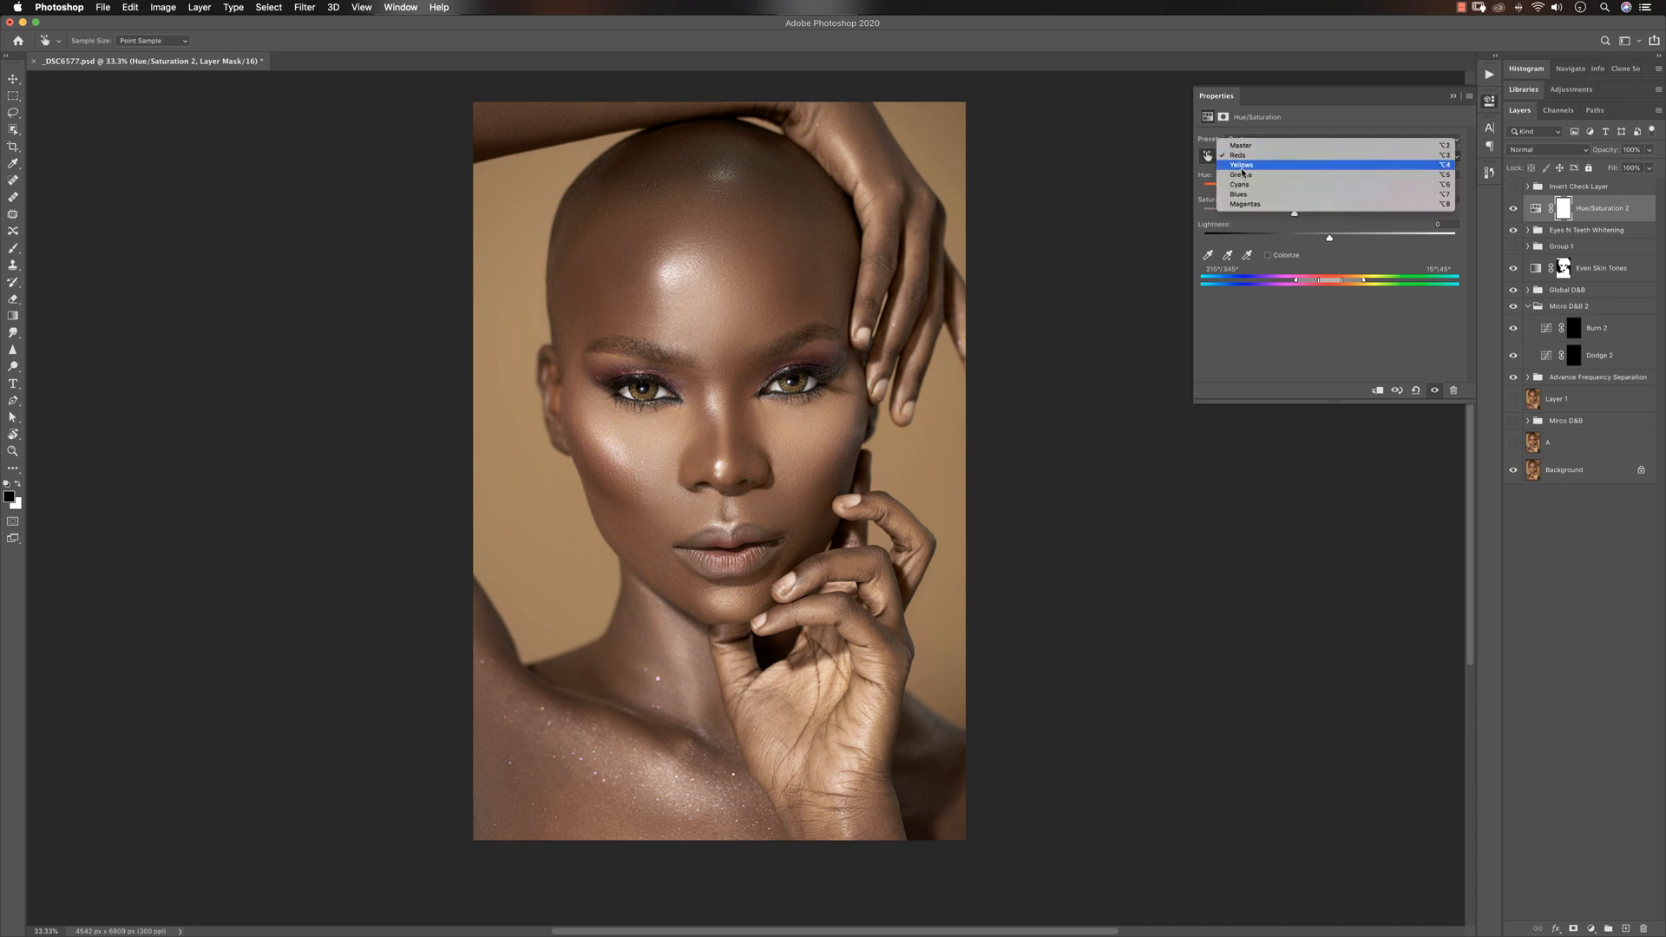
left_click(1244, 173)
left_click_drag(1329, 214, 1300, 215)
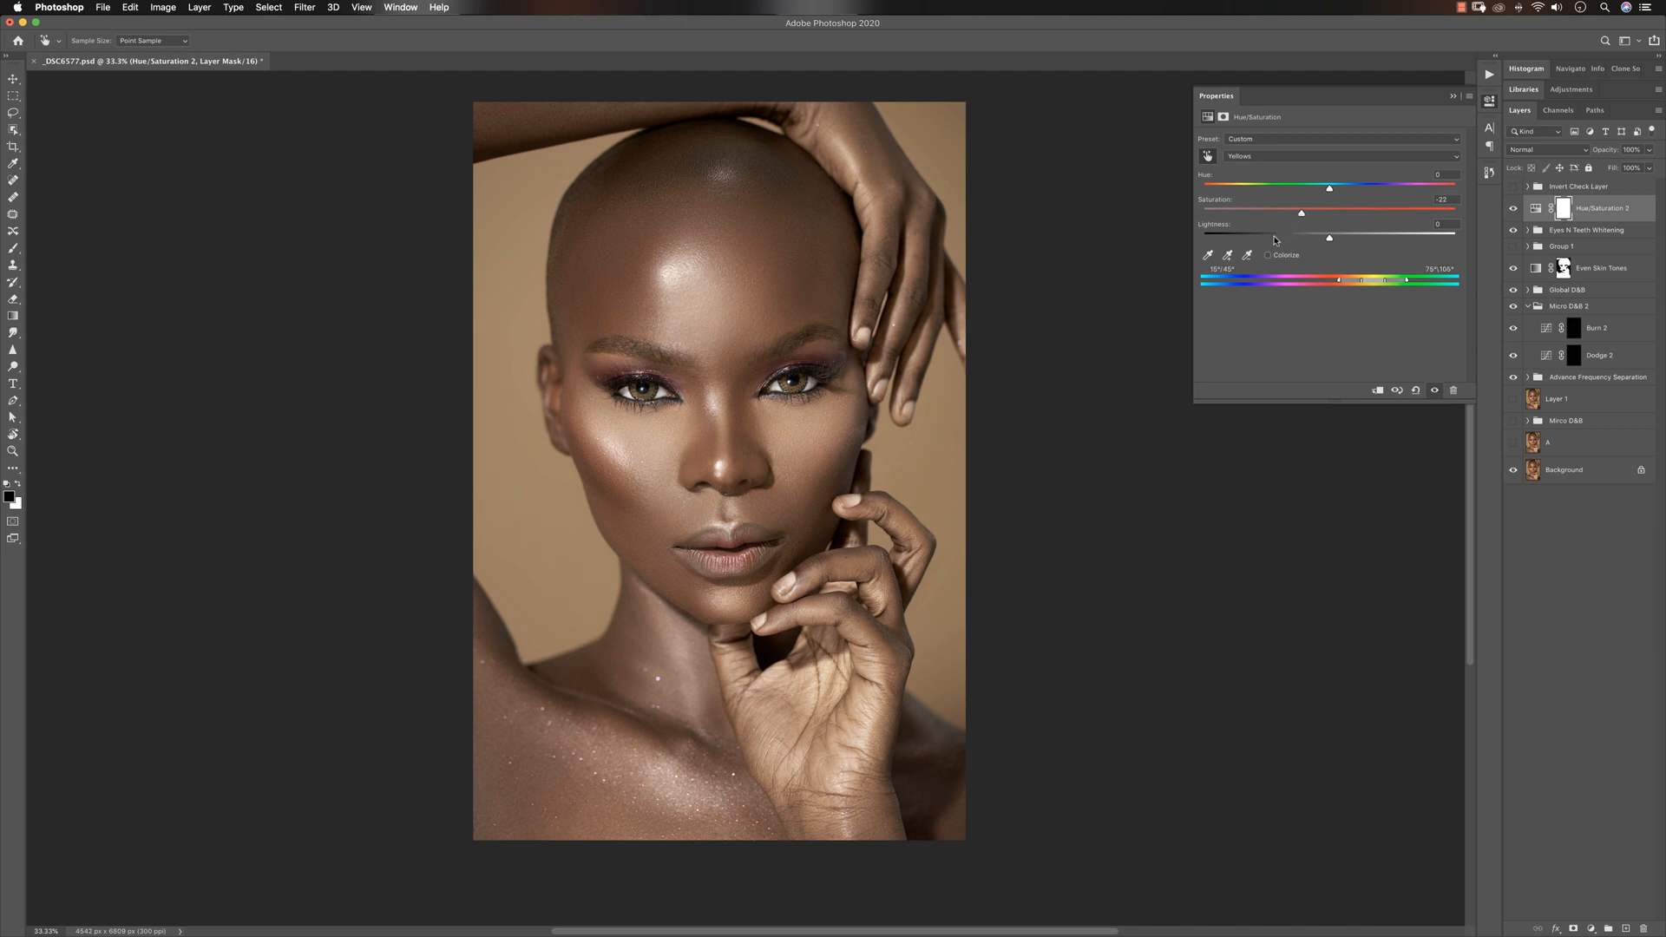
left_click(1228, 159)
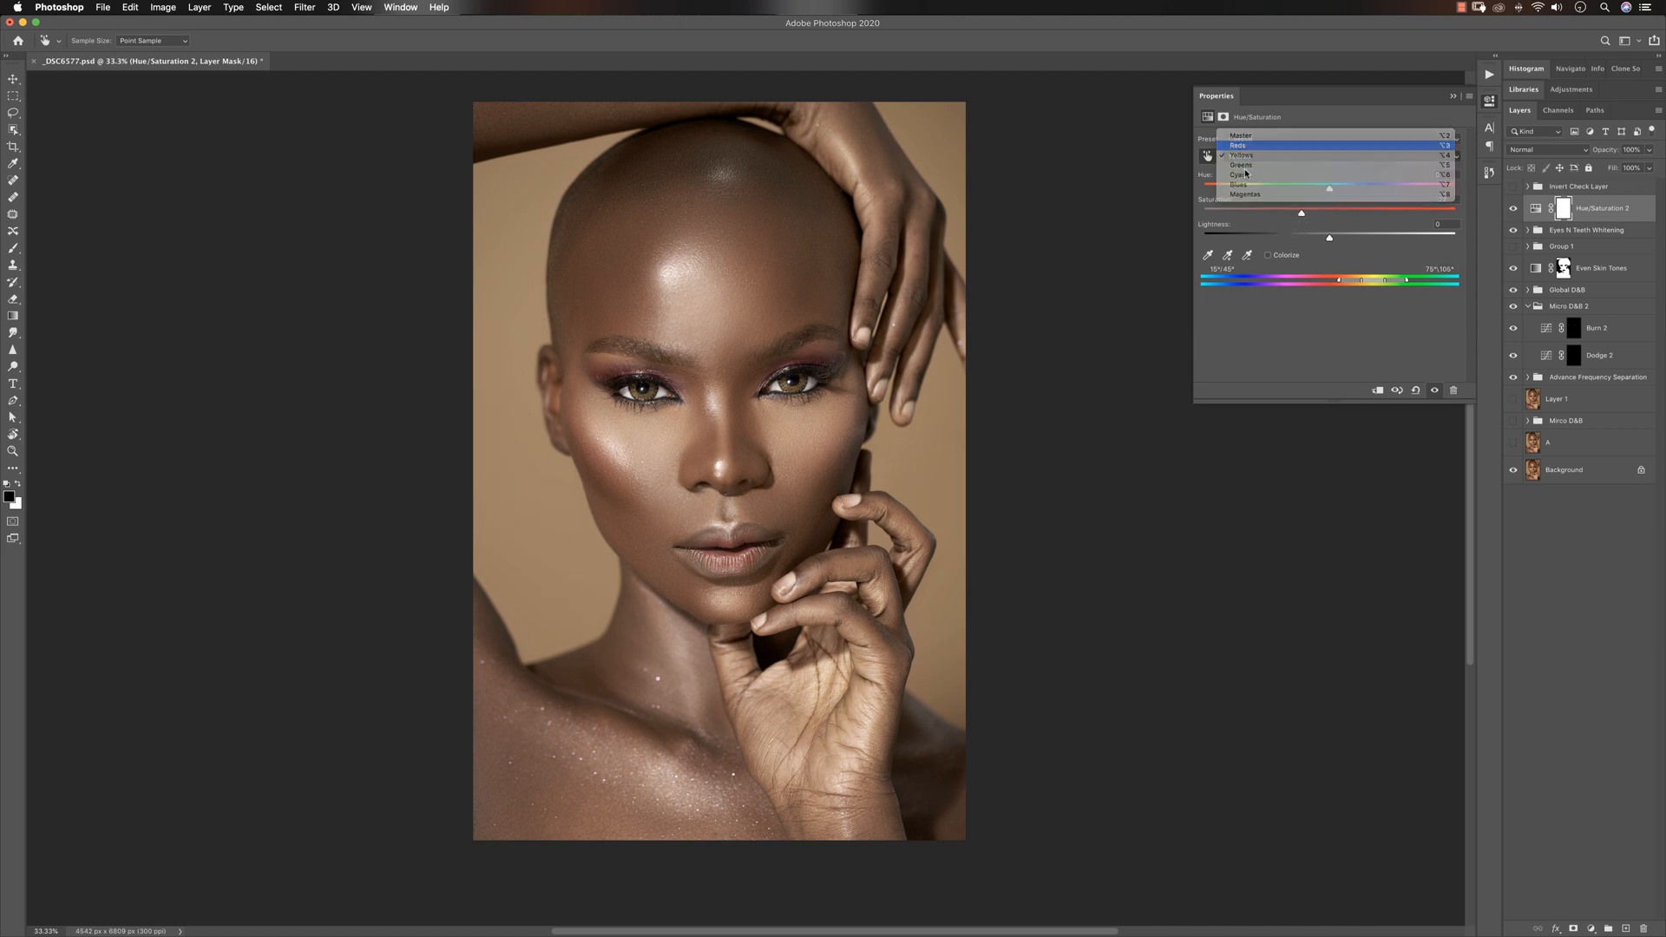
left_click(1246, 146)
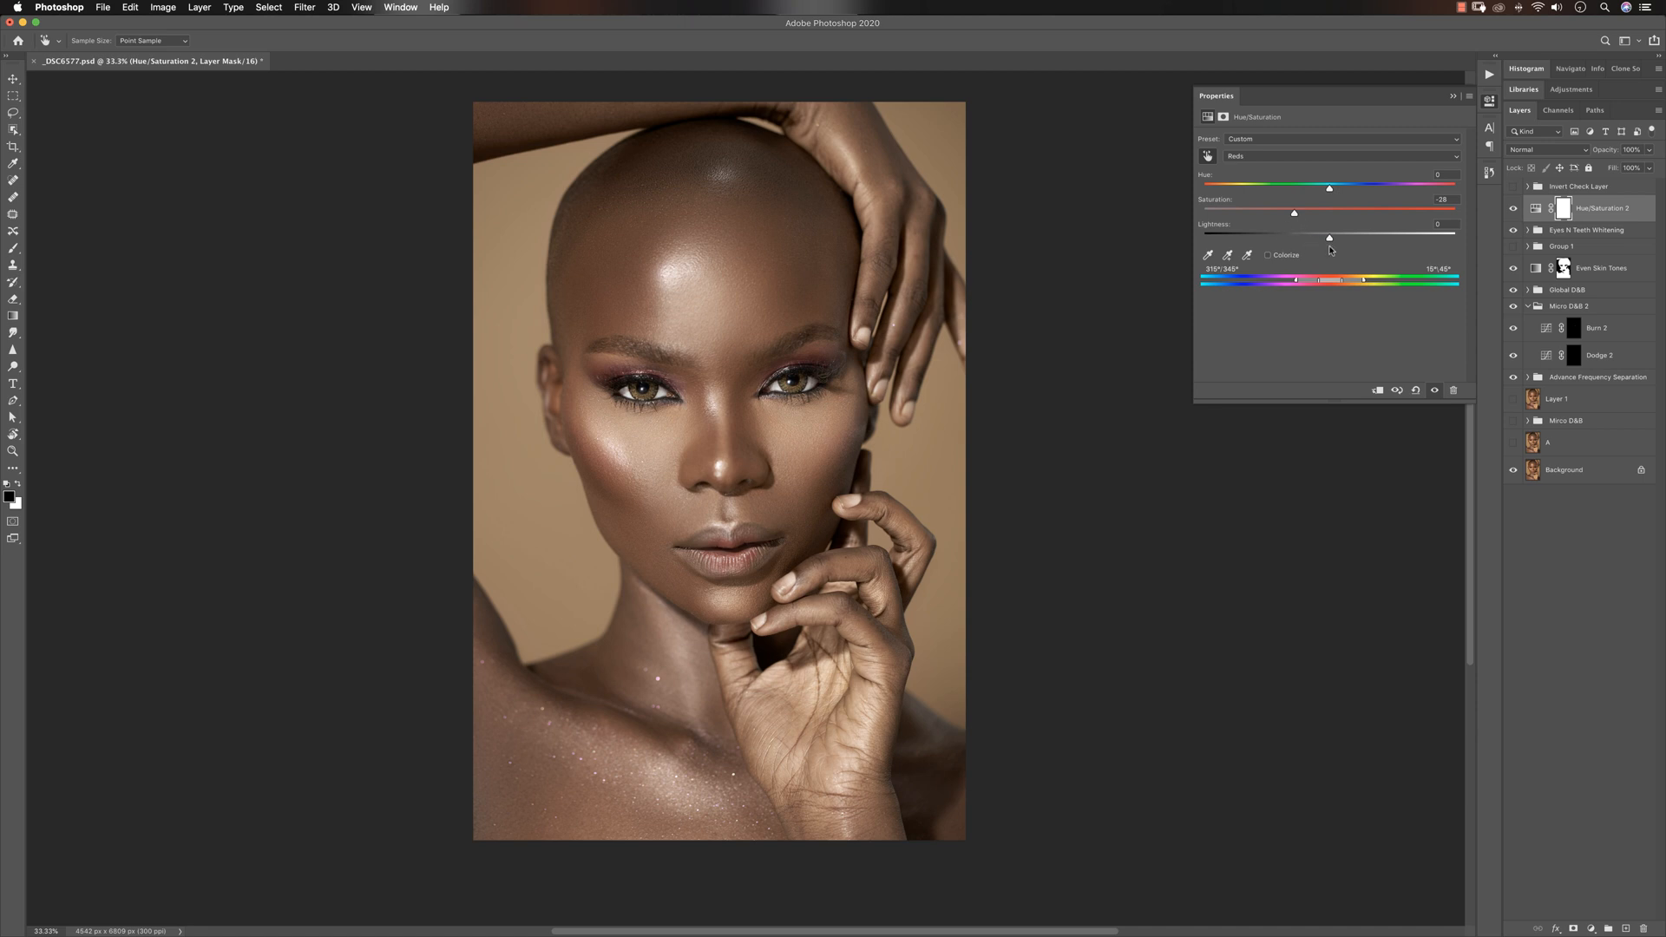
left_click_drag(1329, 237, 1305, 239)
left_click(1453, 95)
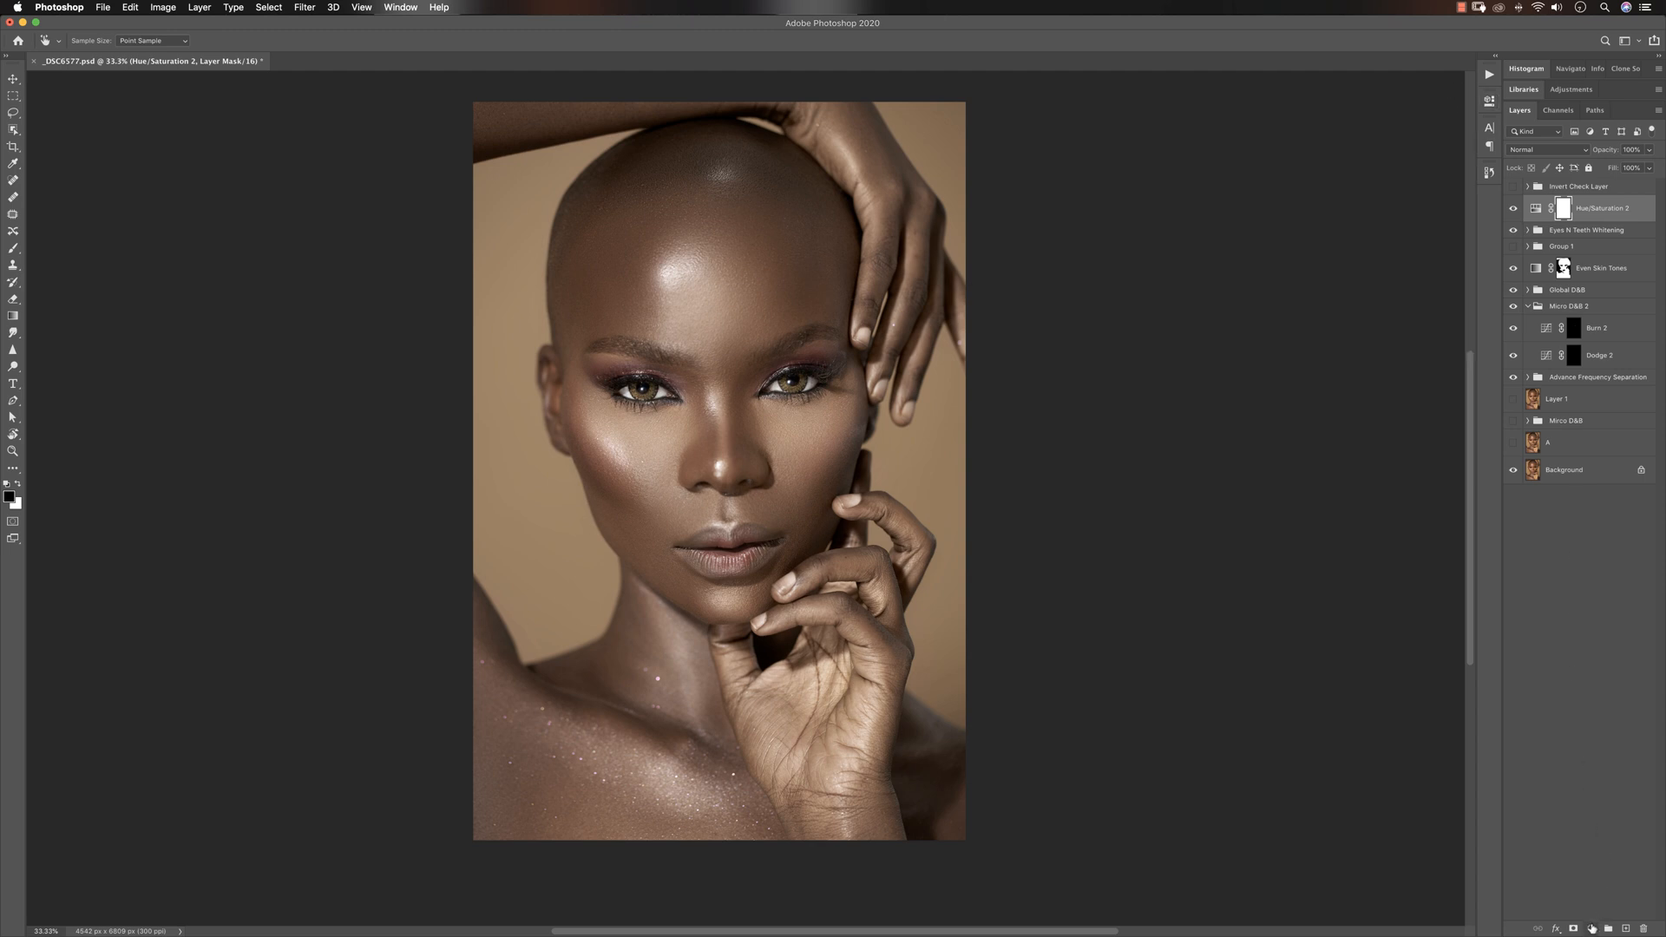
Add a Curves adjustment layer set to Multiply blending and reduce its opacity to about 43%
left_click(1591, 929)
left_click(1586, 743)
left_click(1544, 150)
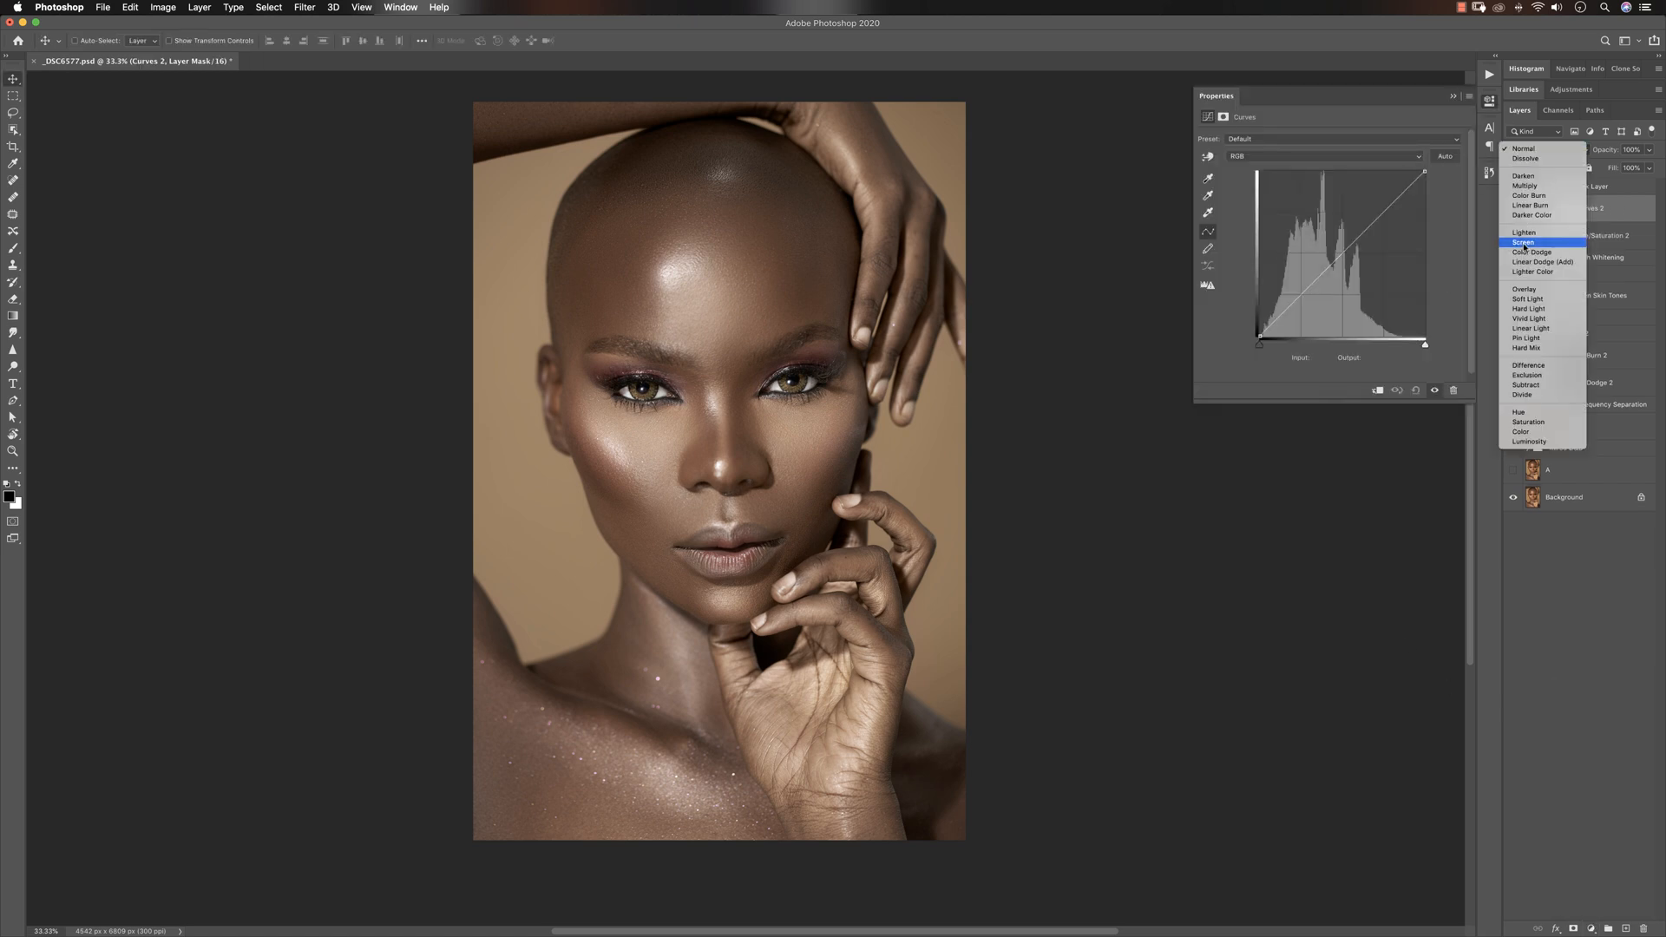
left_click(1526, 186)
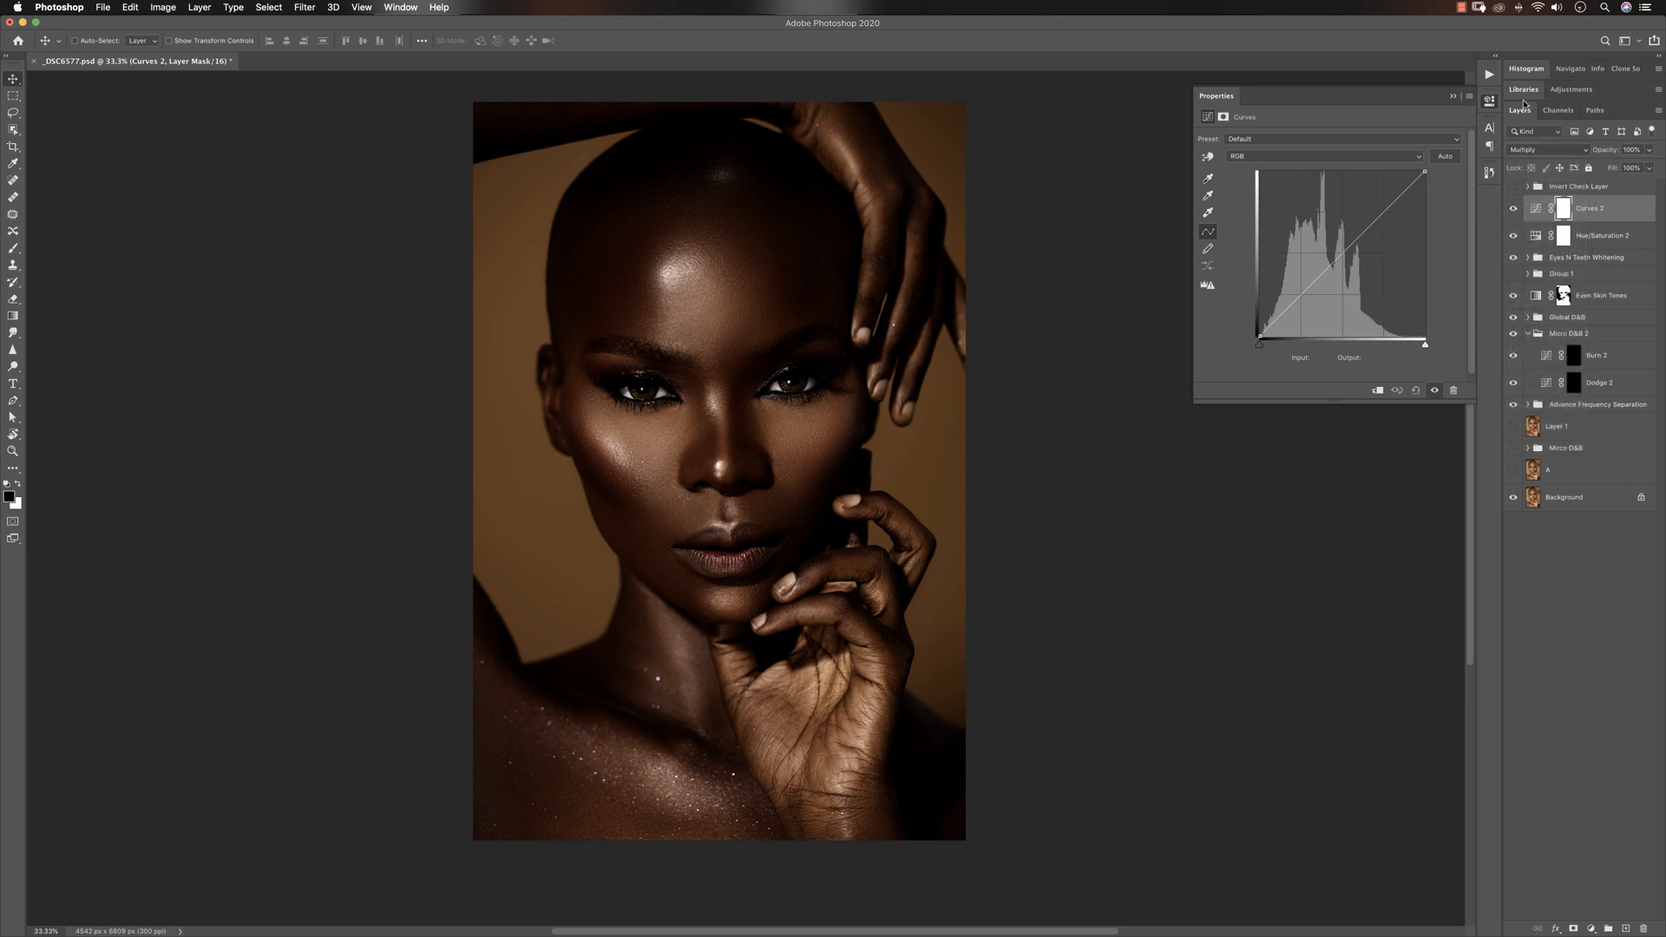
left_click(1647, 167)
left_click_drag(1641, 168, 1614, 168)
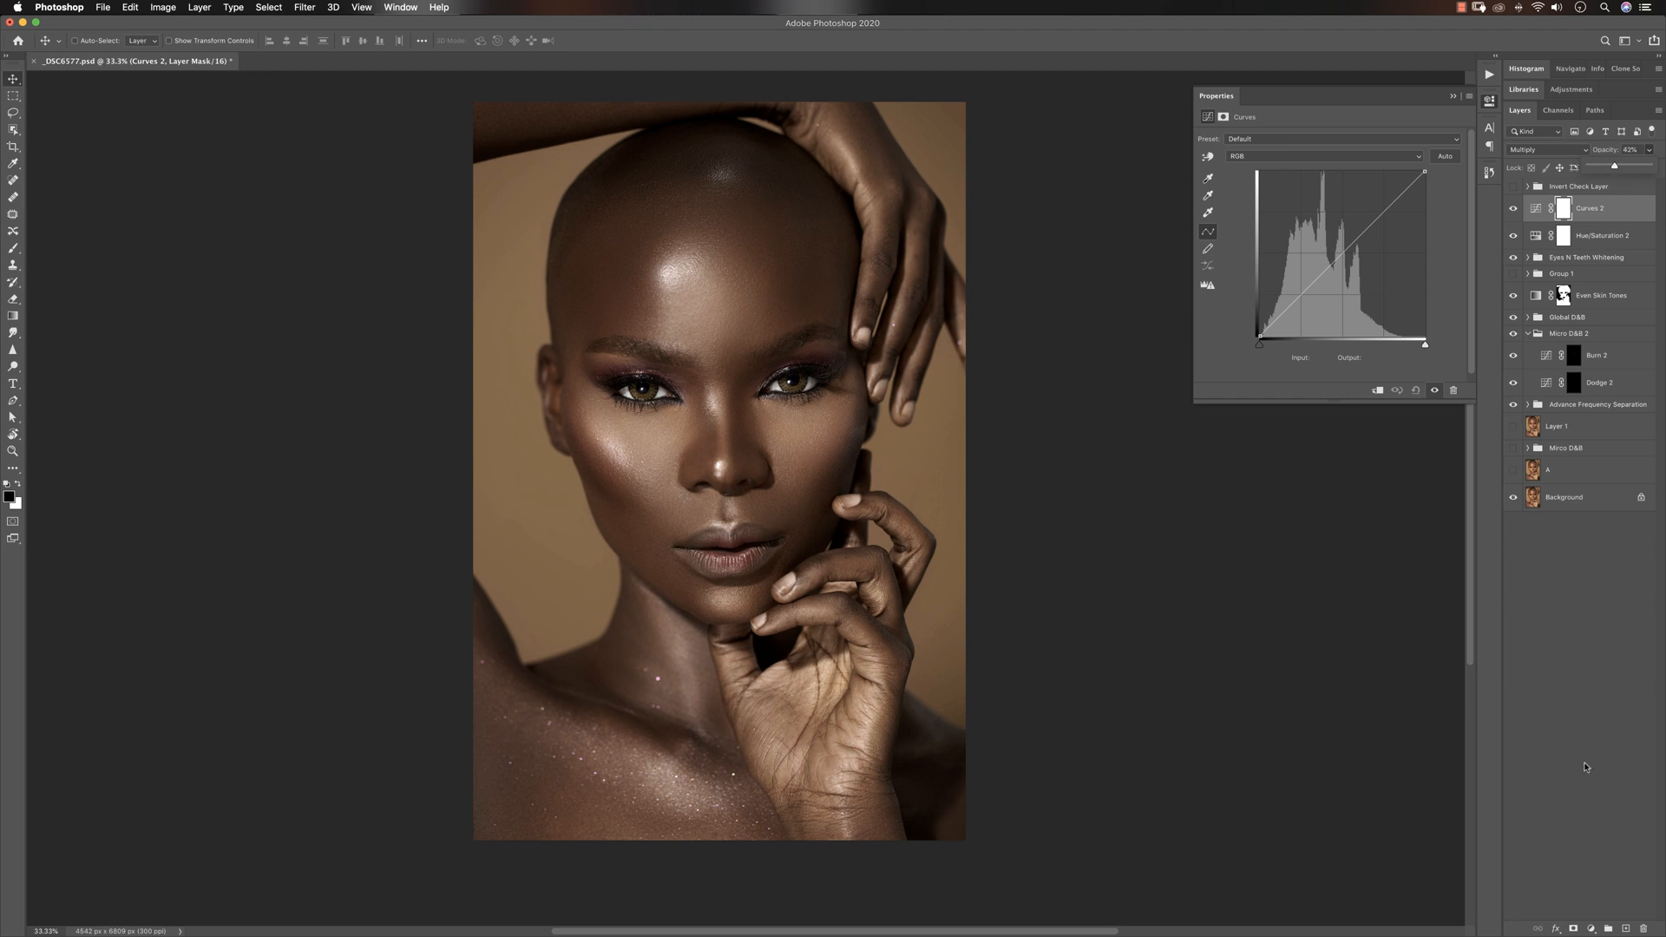
Add a Levels adjustment layer with the white input at about 216 and the black input at 9
left_click(1591, 928)
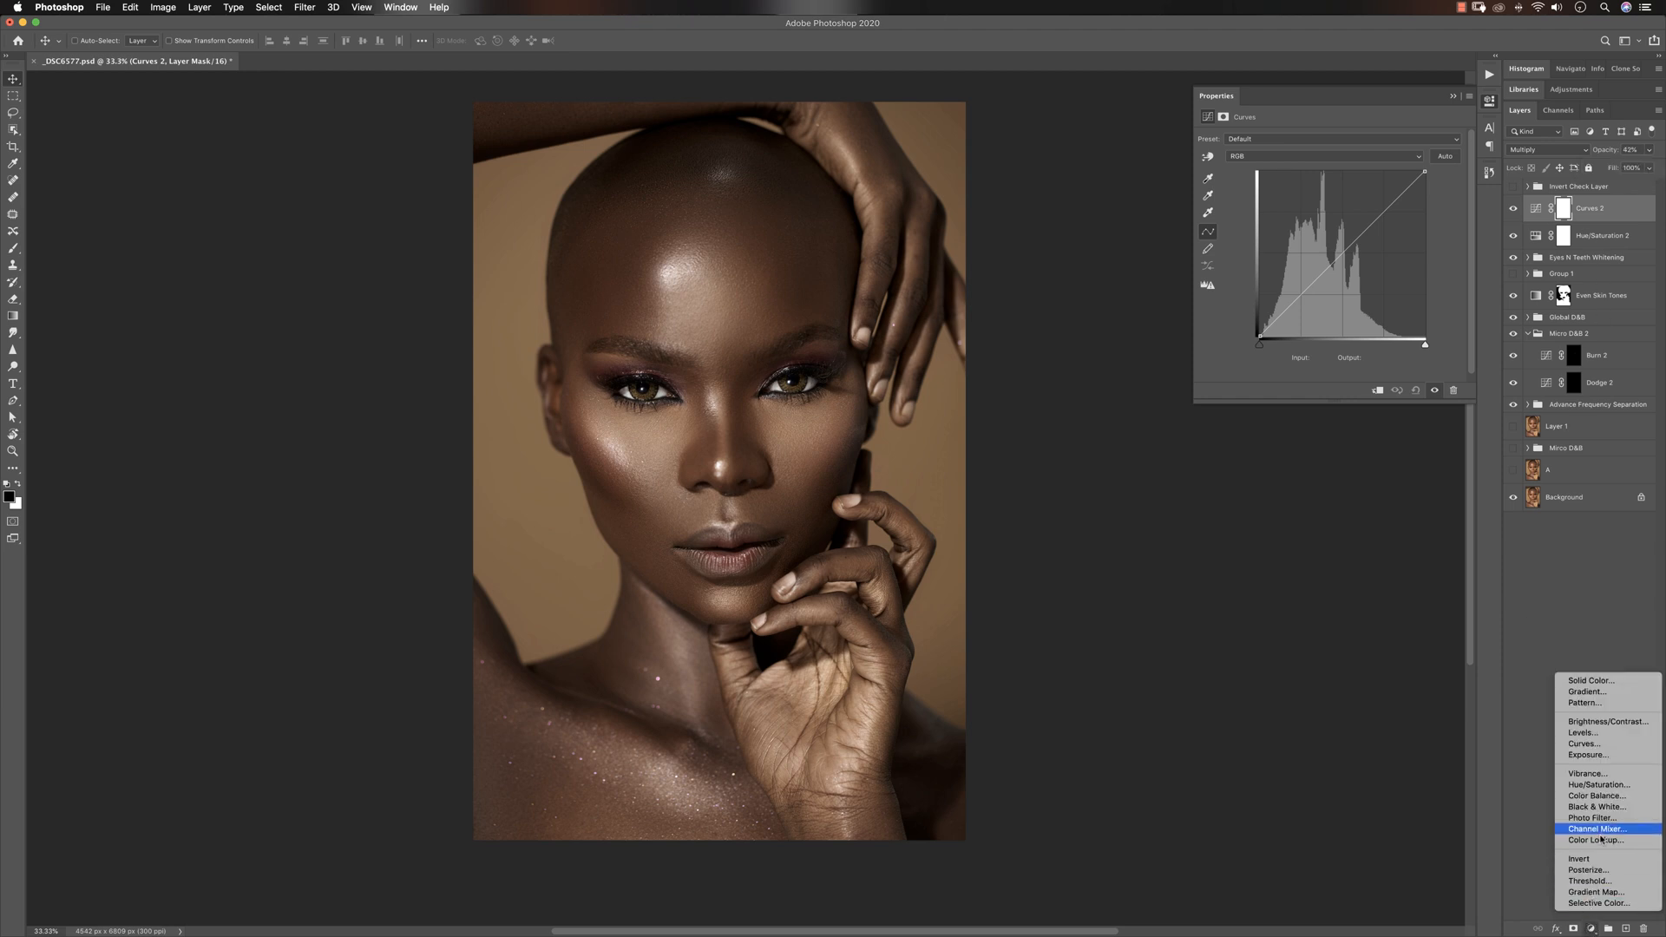
left_click(1584, 732)
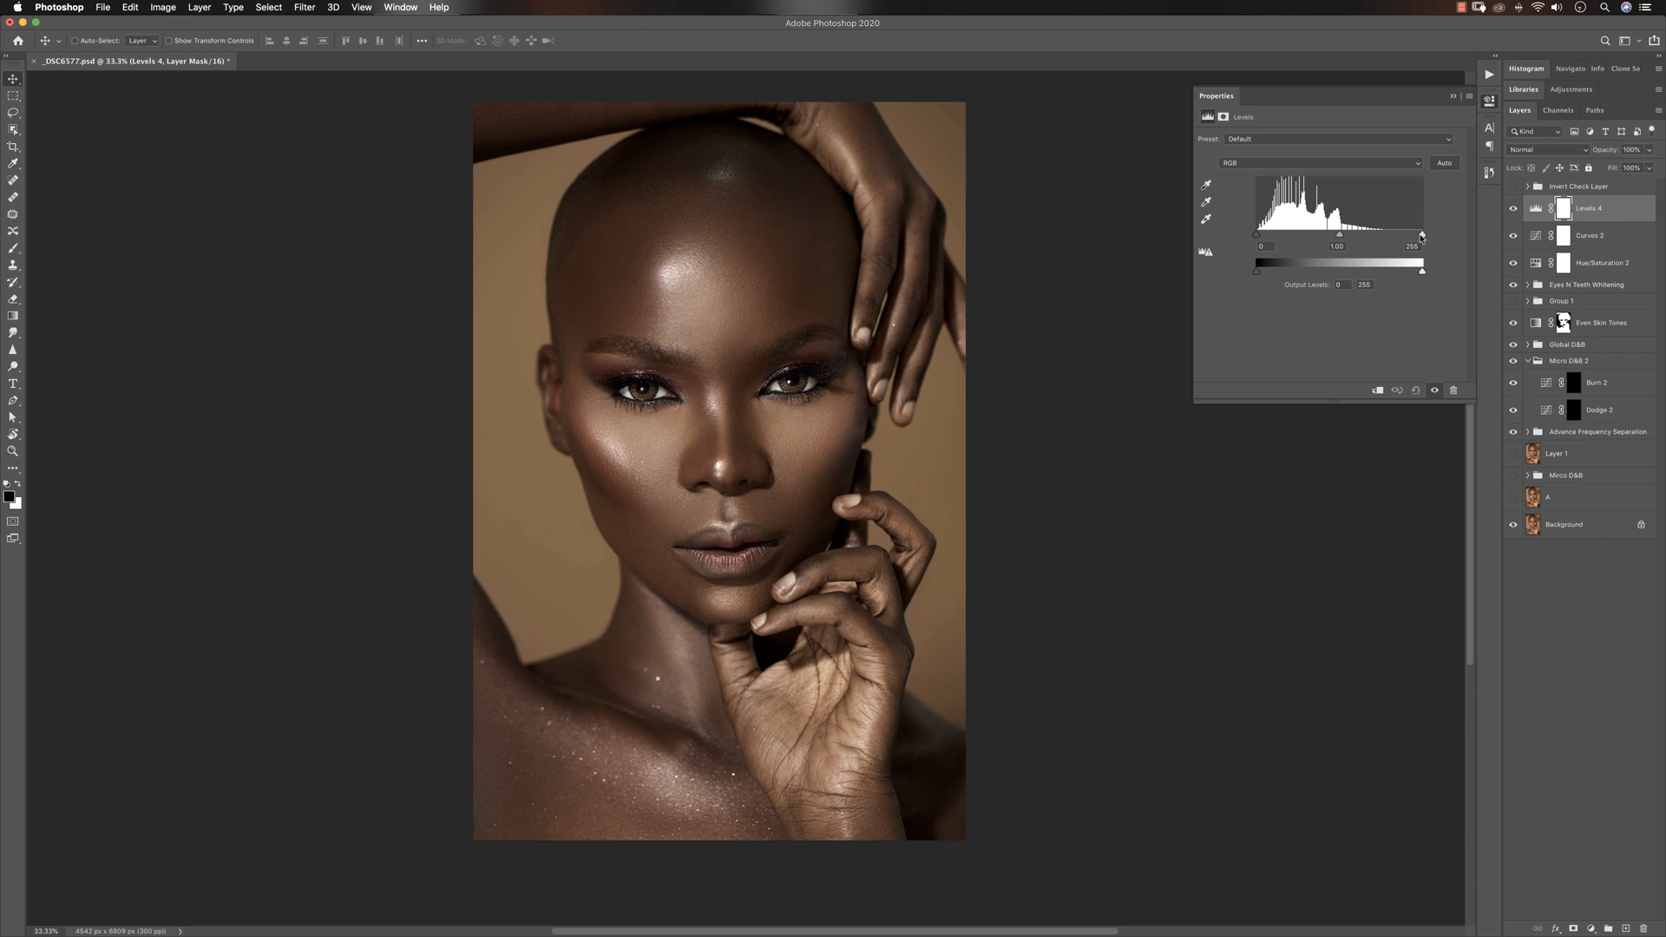
left_click_drag(1420, 236, 1396, 235)
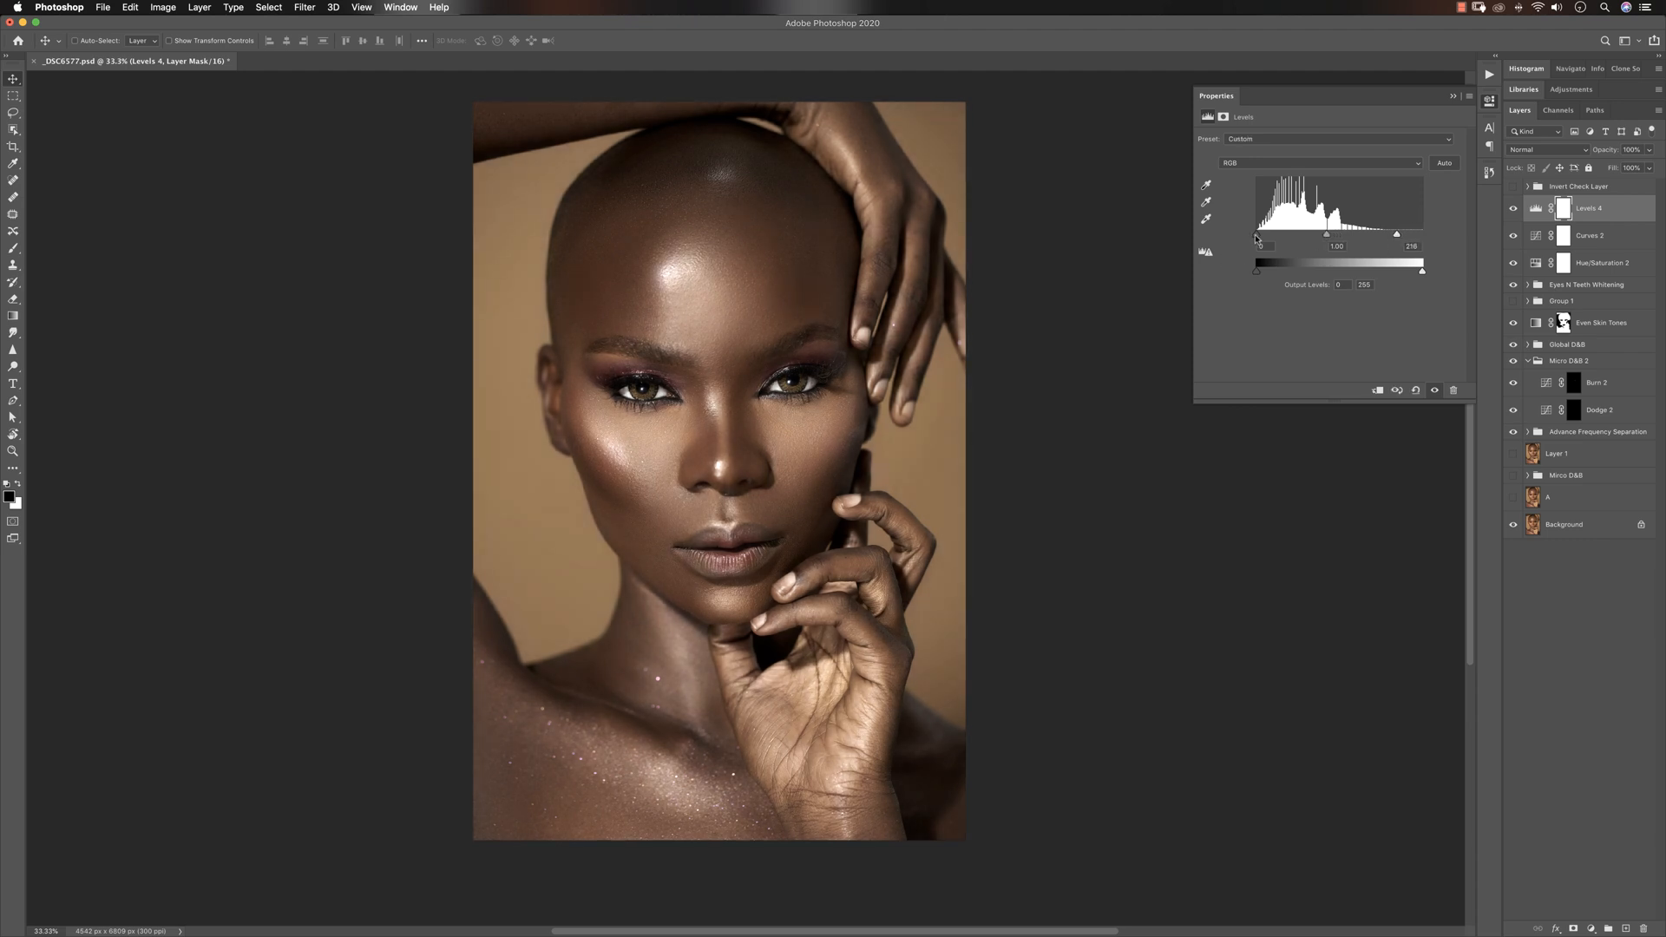
left_click_drag(1257, 238, 1261, 239)
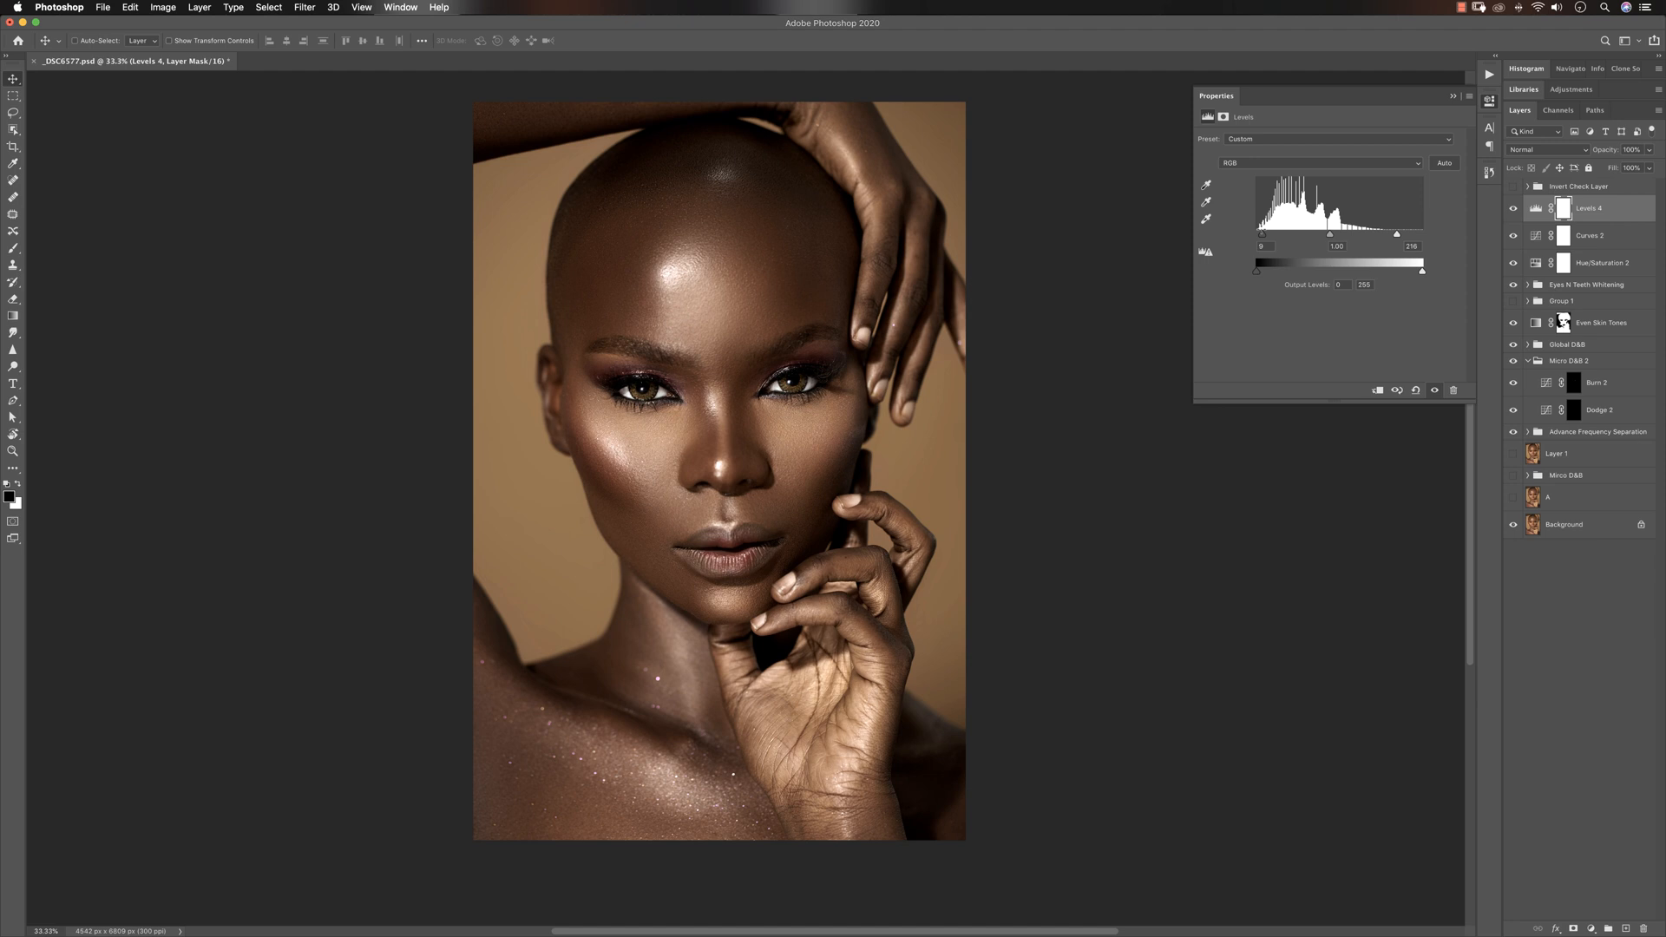
key("z")
left_click(659, 446, "alt")
left_click(655, 457, "alt")
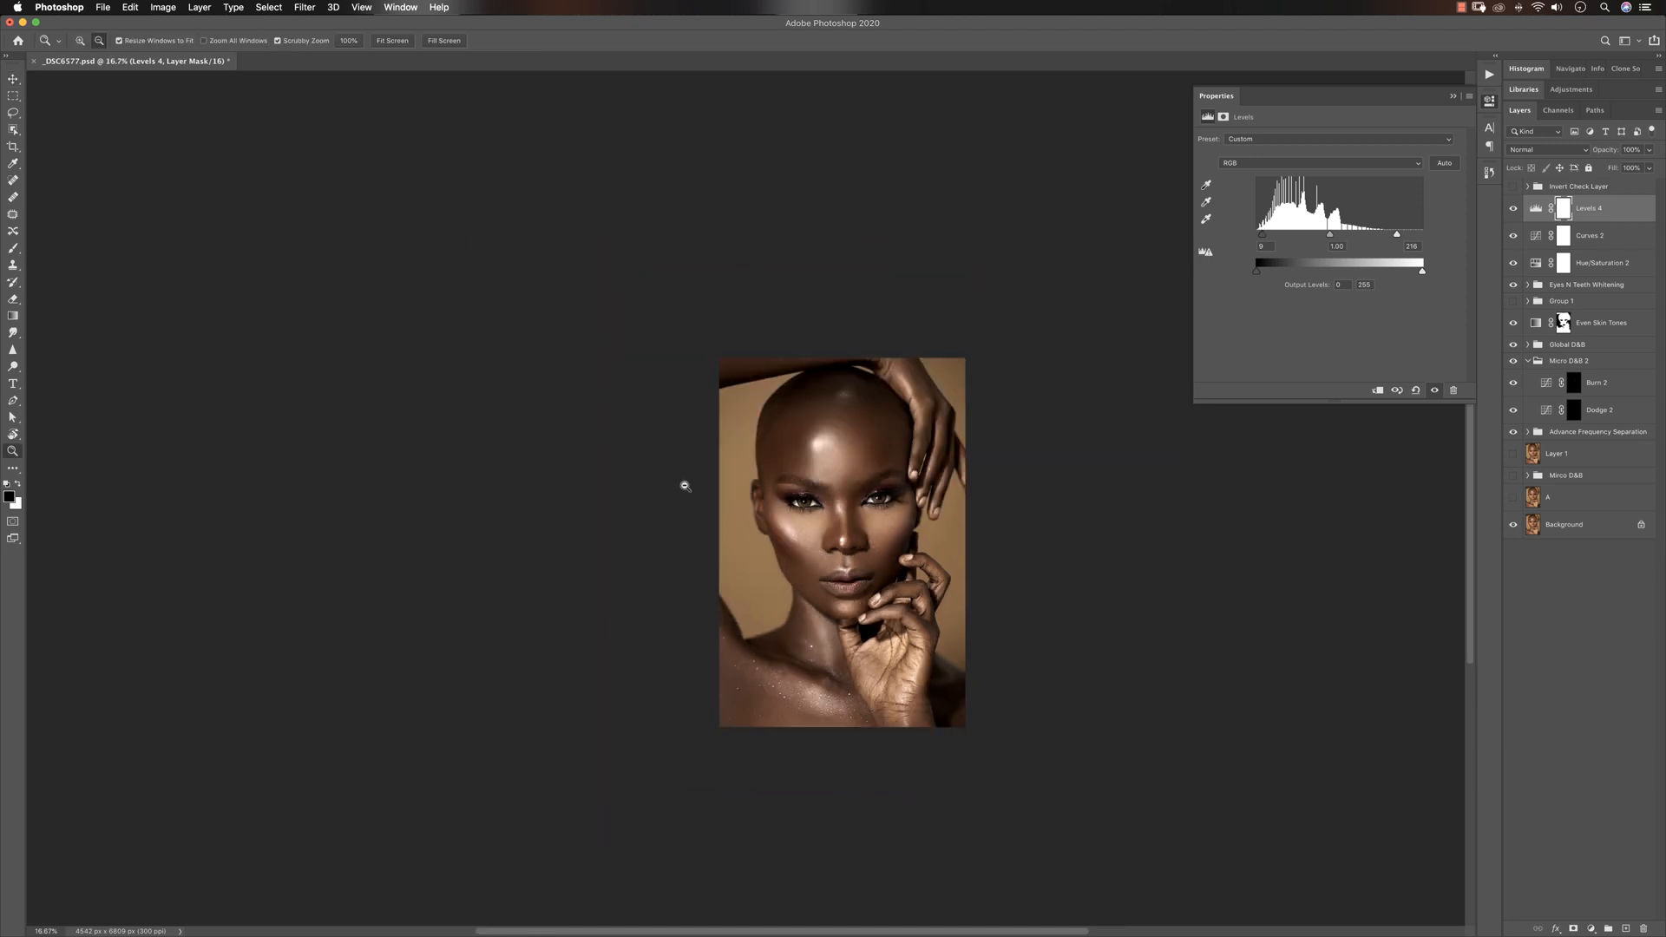
left_click(842, 555)
left_click(860, 563)
key("v")
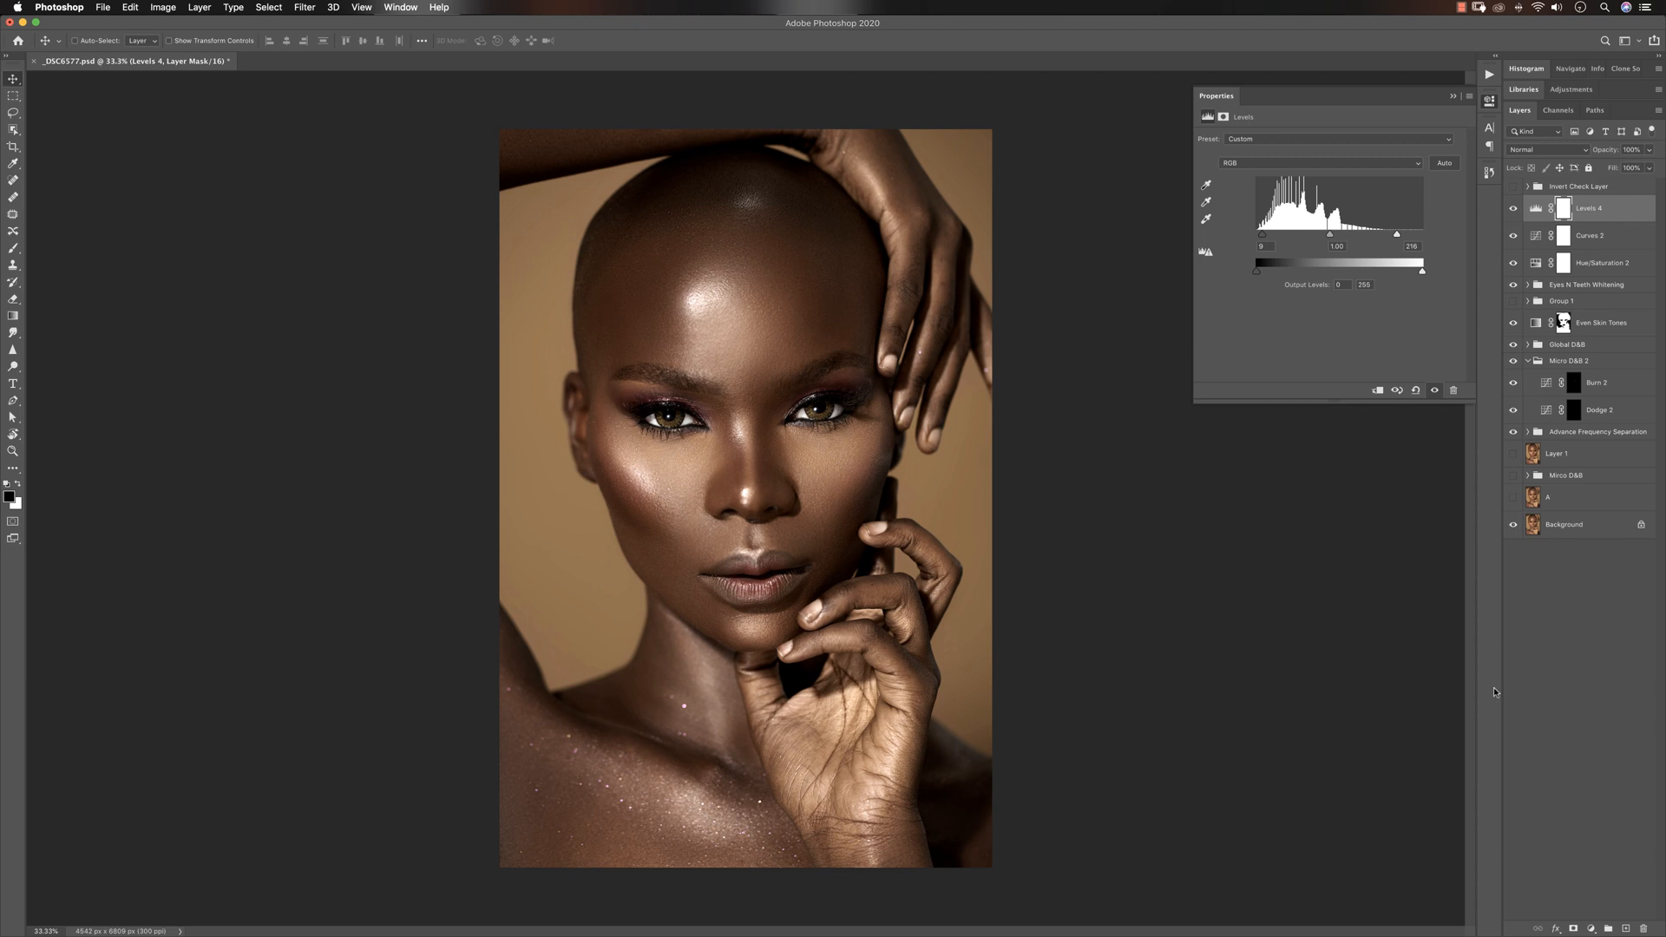
Group the new Levels, Curves and Hue/Saturation layers and name the group Look 1
left_click(1592, 264, "shift")
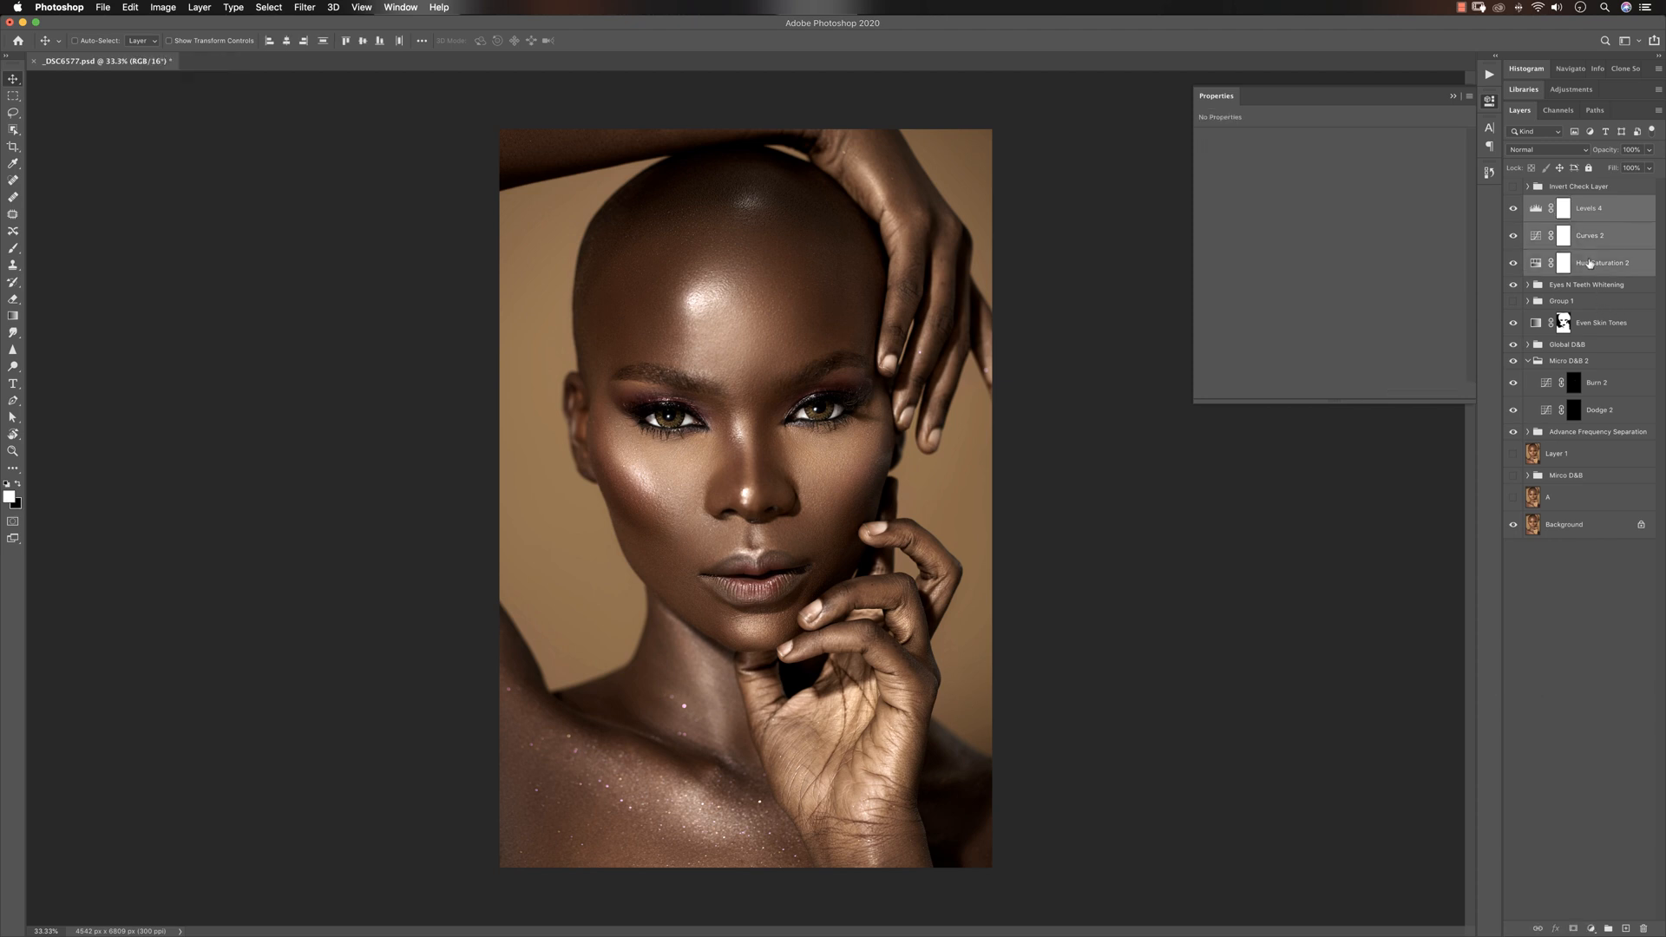
key("super+g")
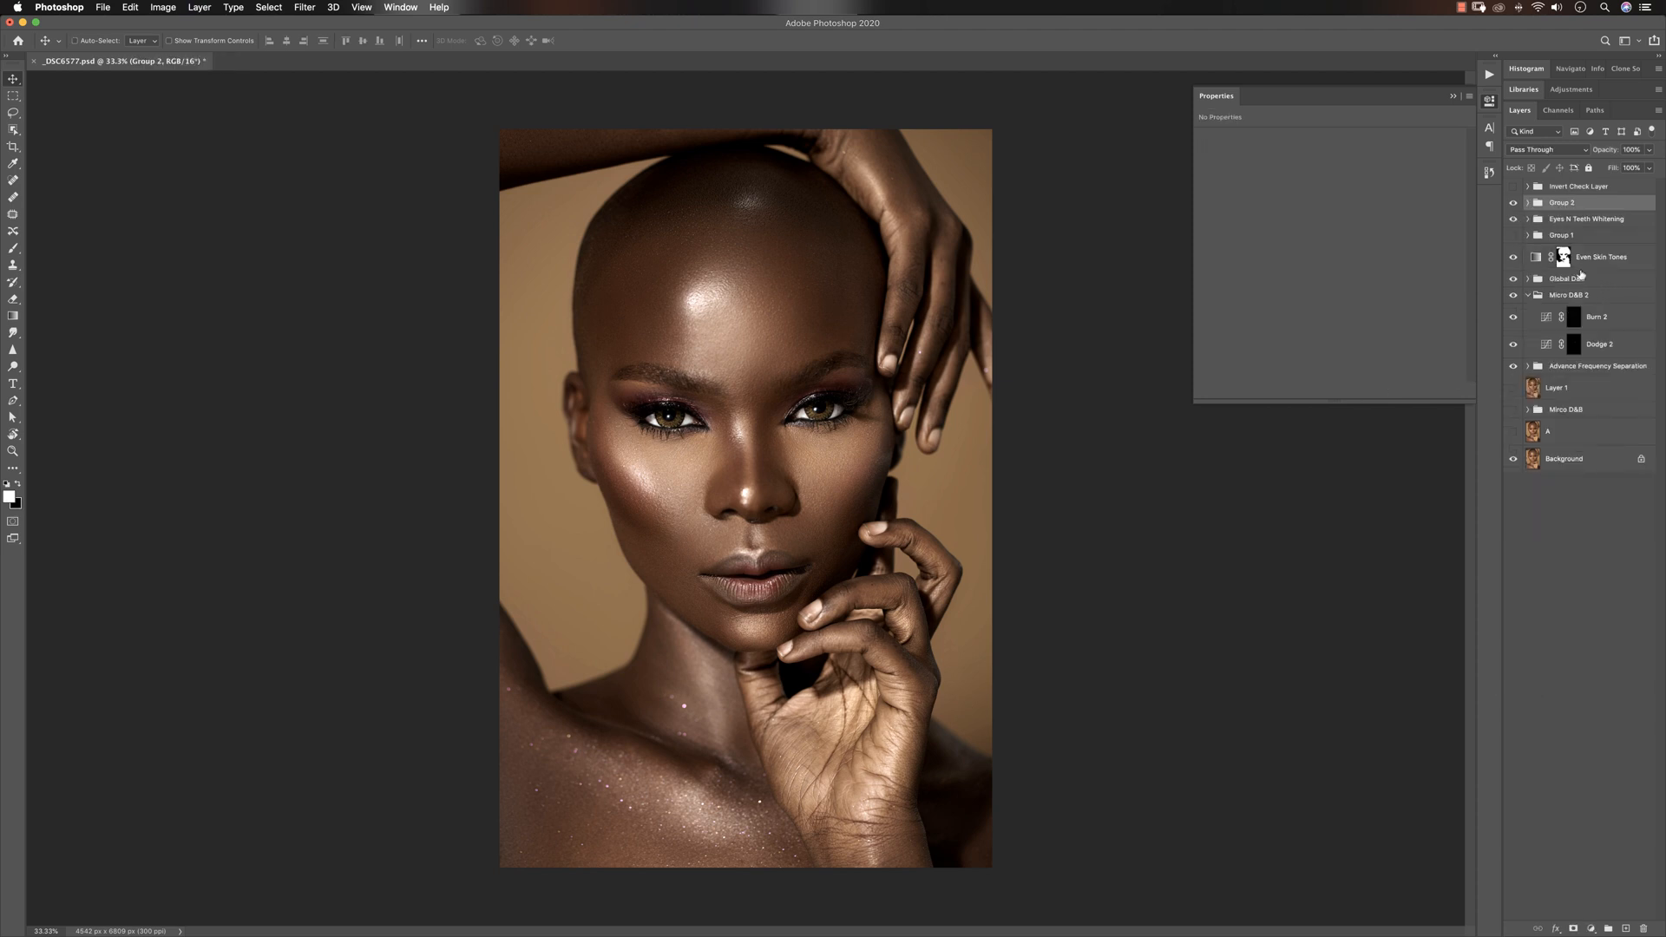
left_click(1512, 203)
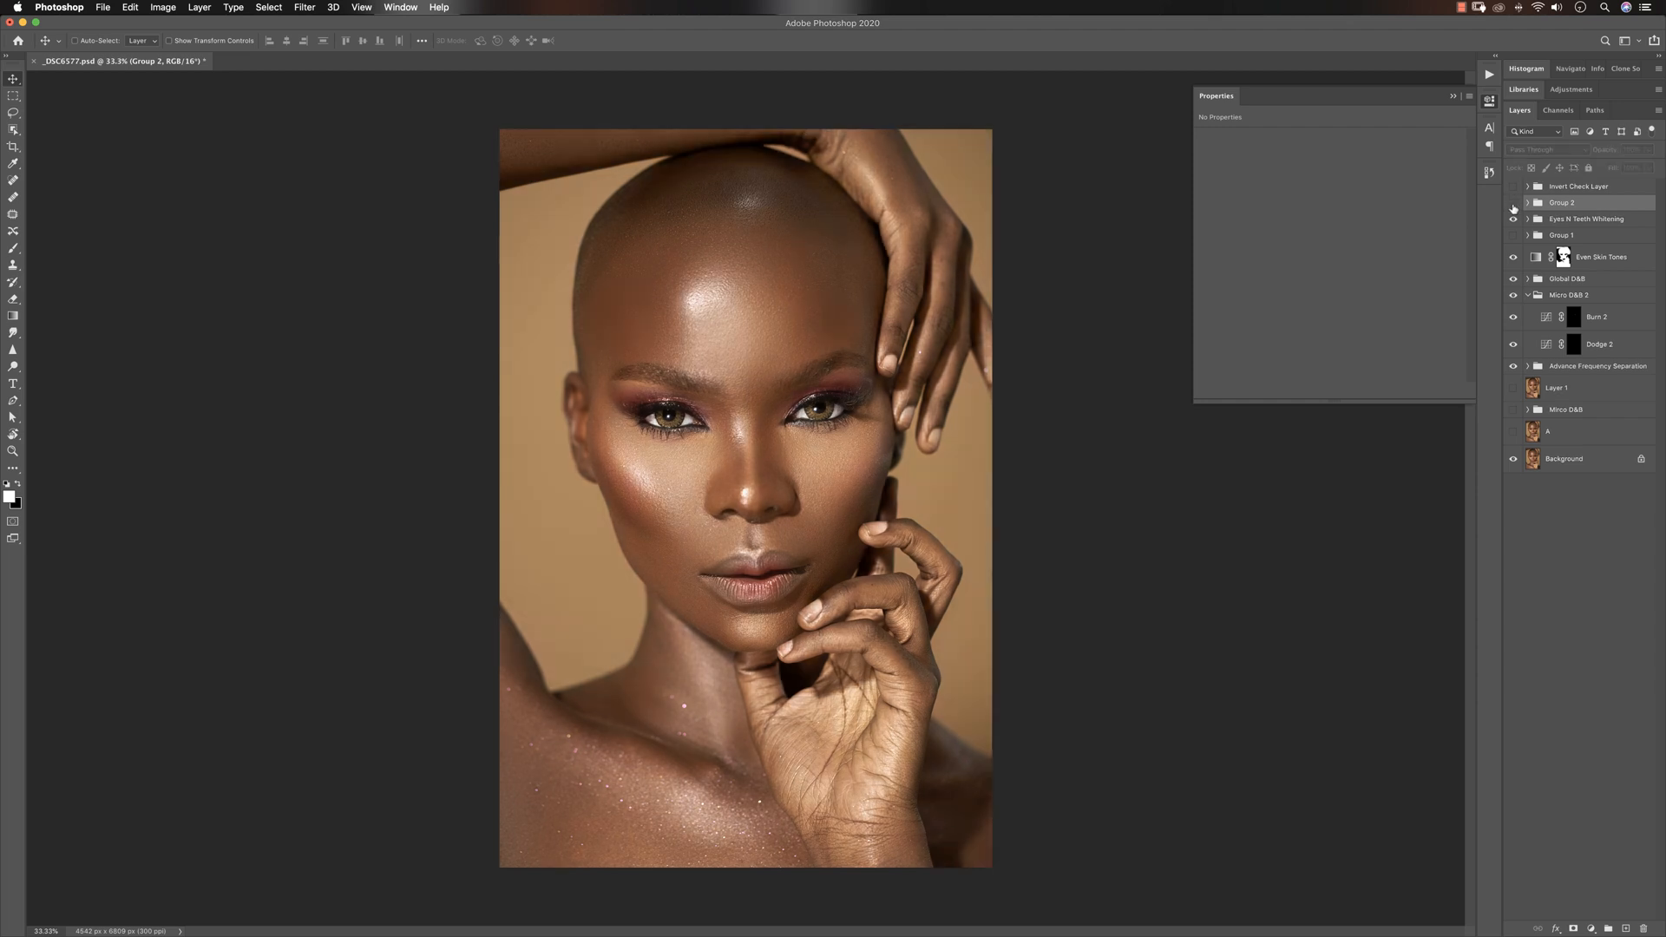
left_click(1512, 202)
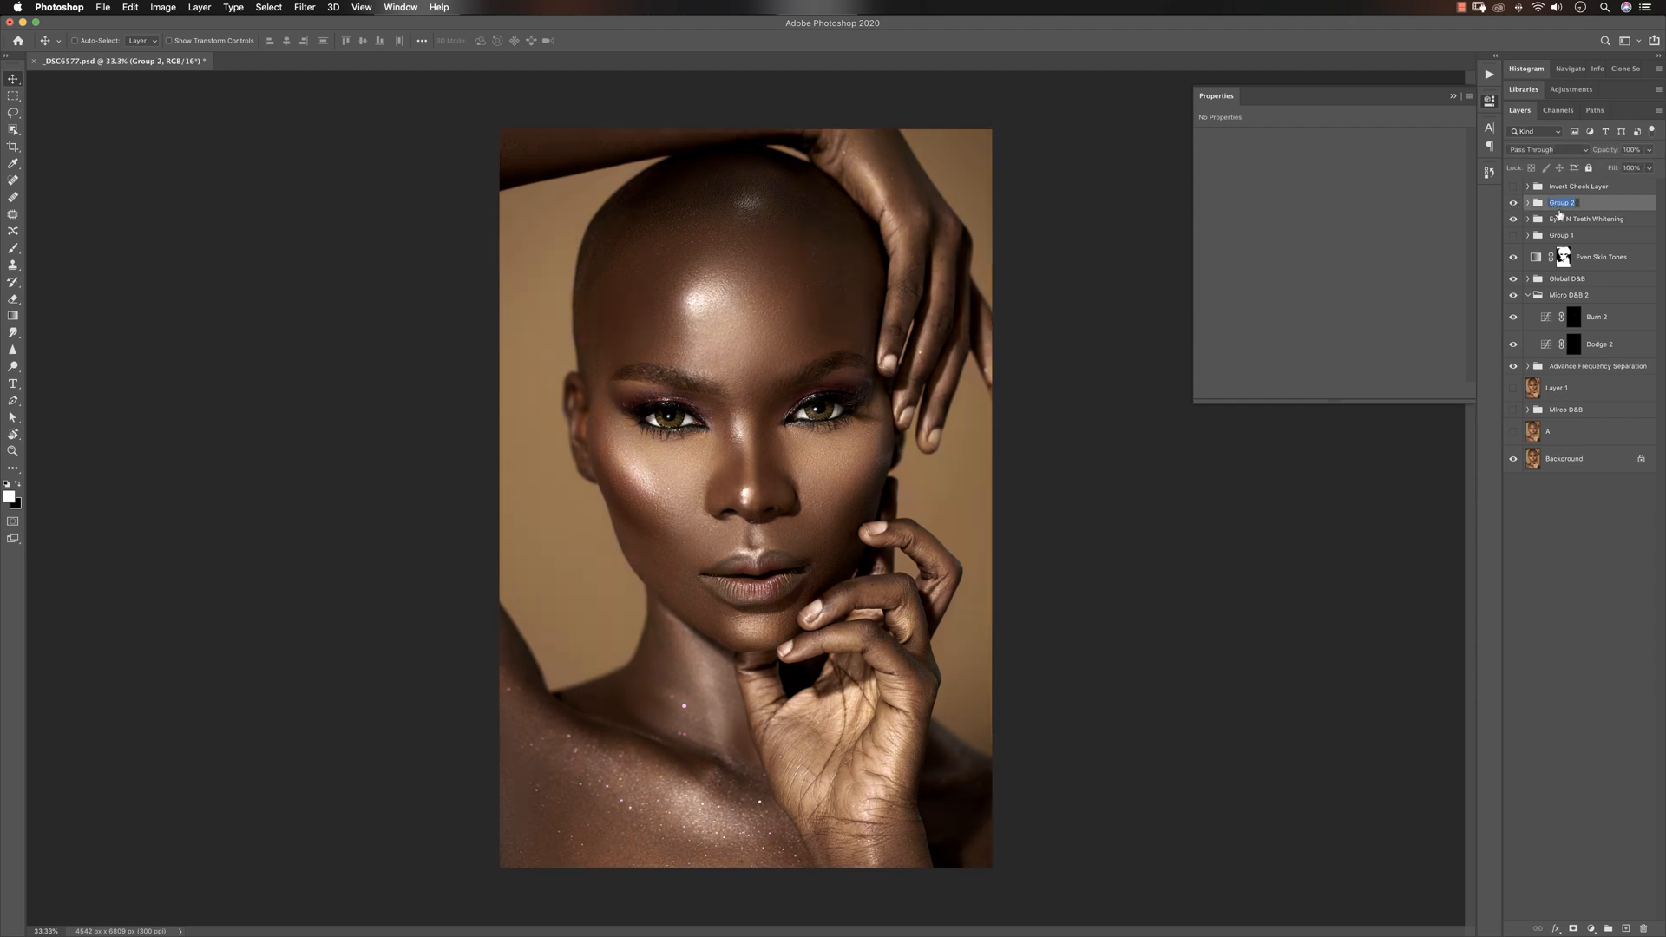
double_click(1557, 203)
key("Return")
Expand the Look 1 group, compare the portrait with and without it, and leave the group hidden
left_click(1514, 203)
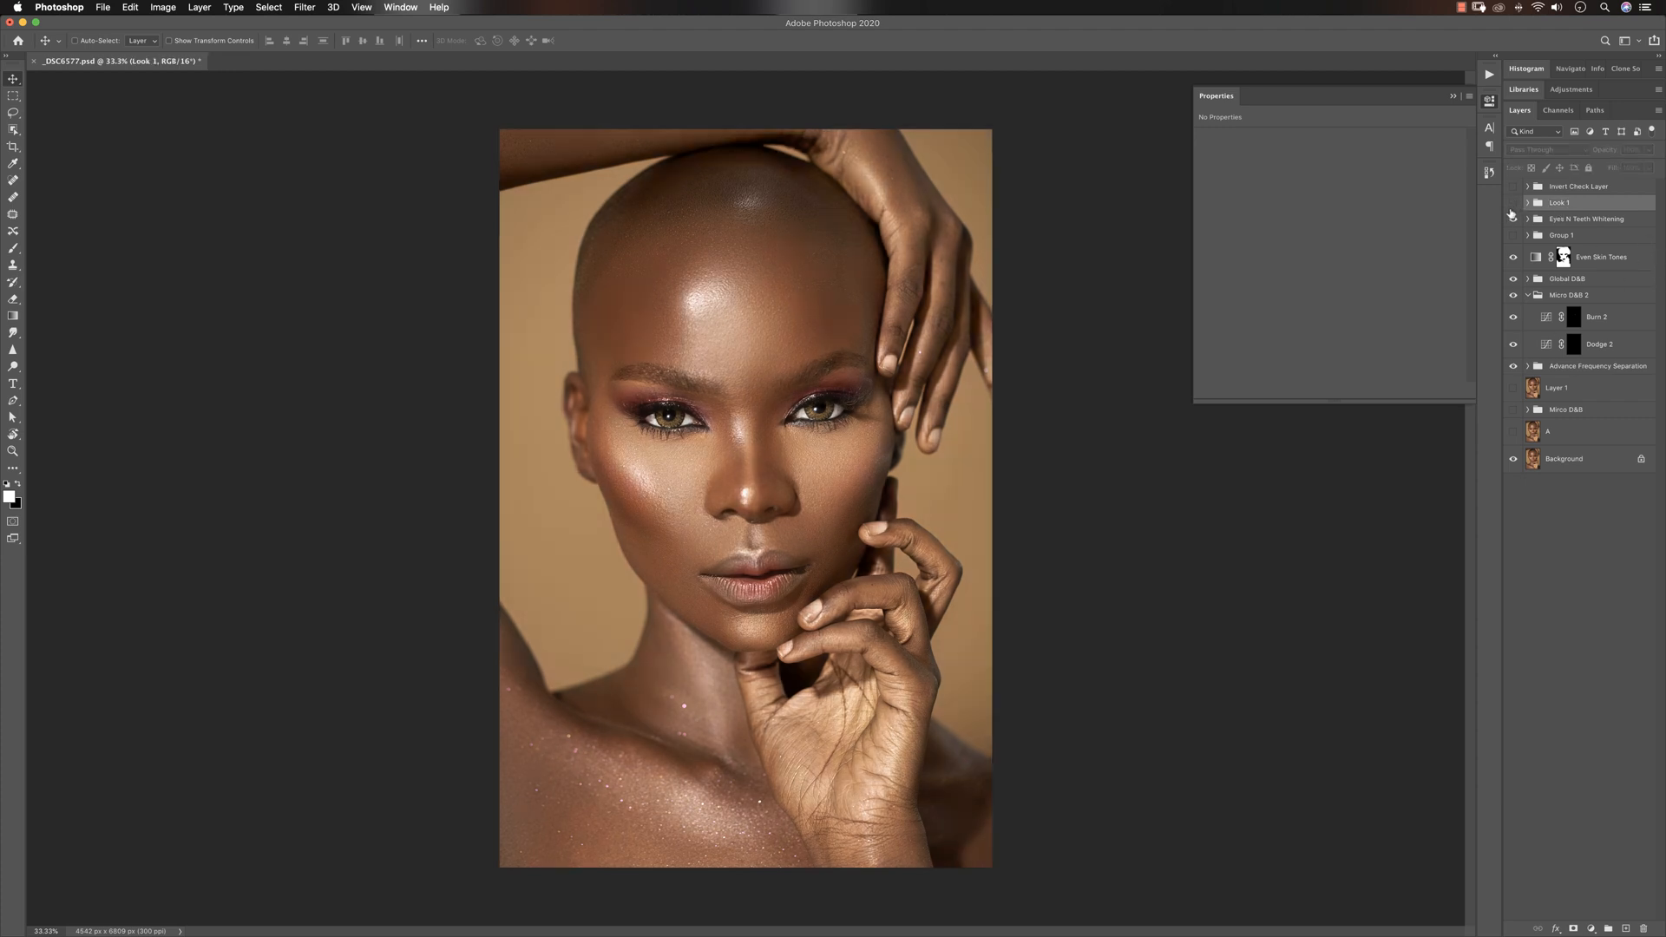
left_click(1513, 205)
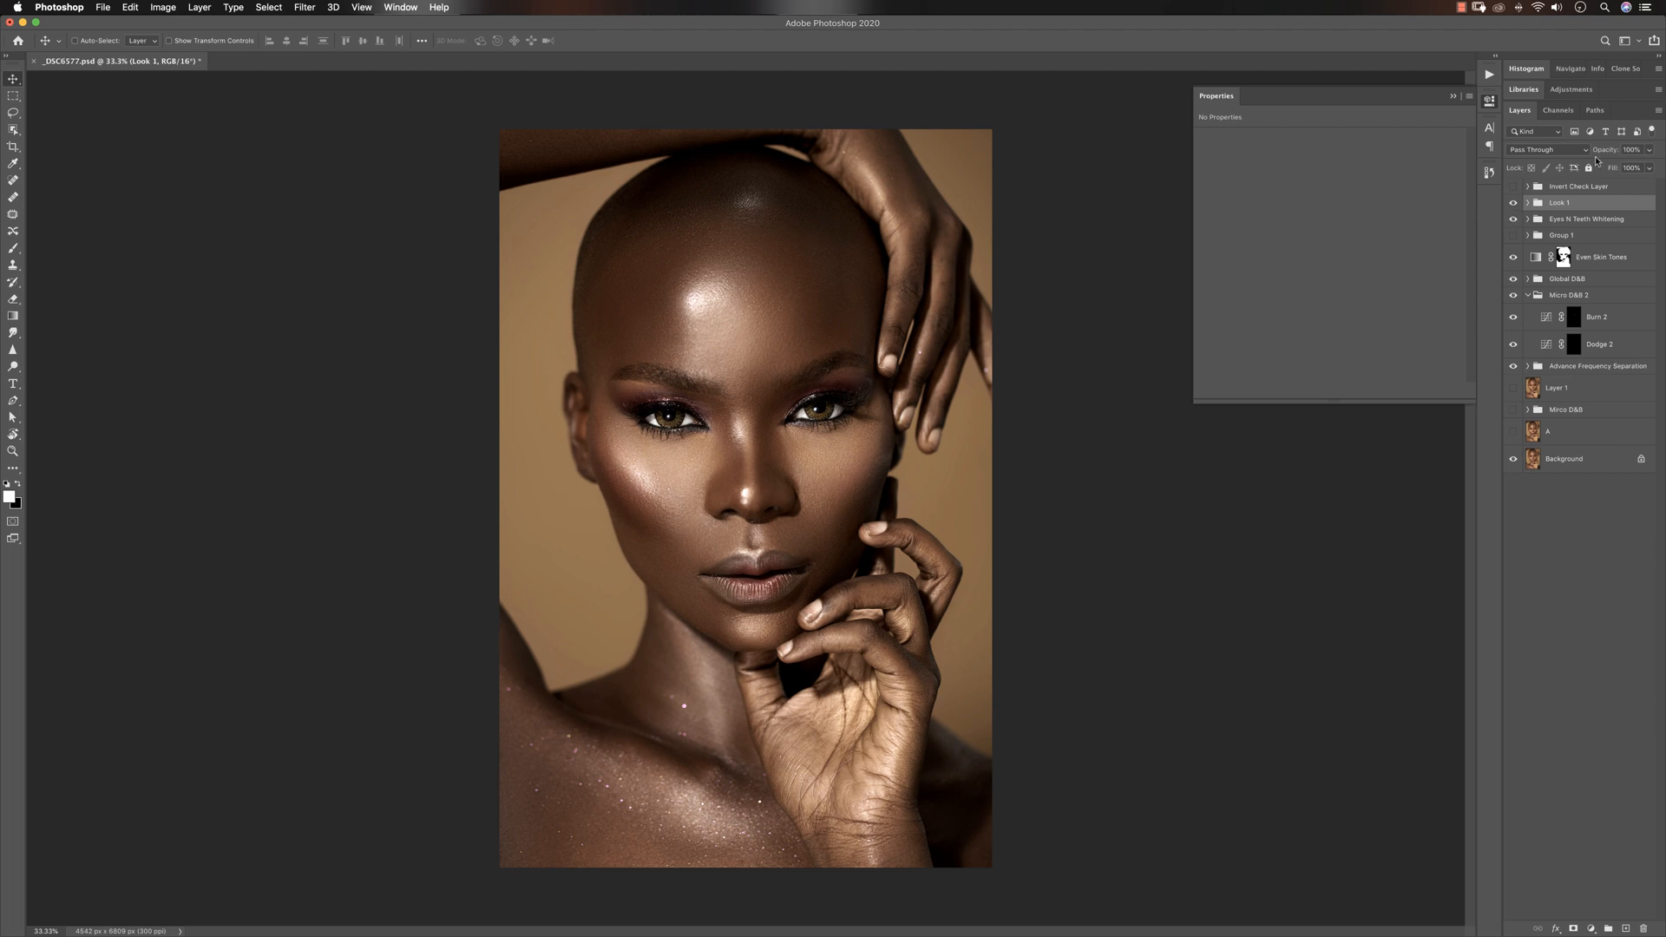
left_click(1527, 203)
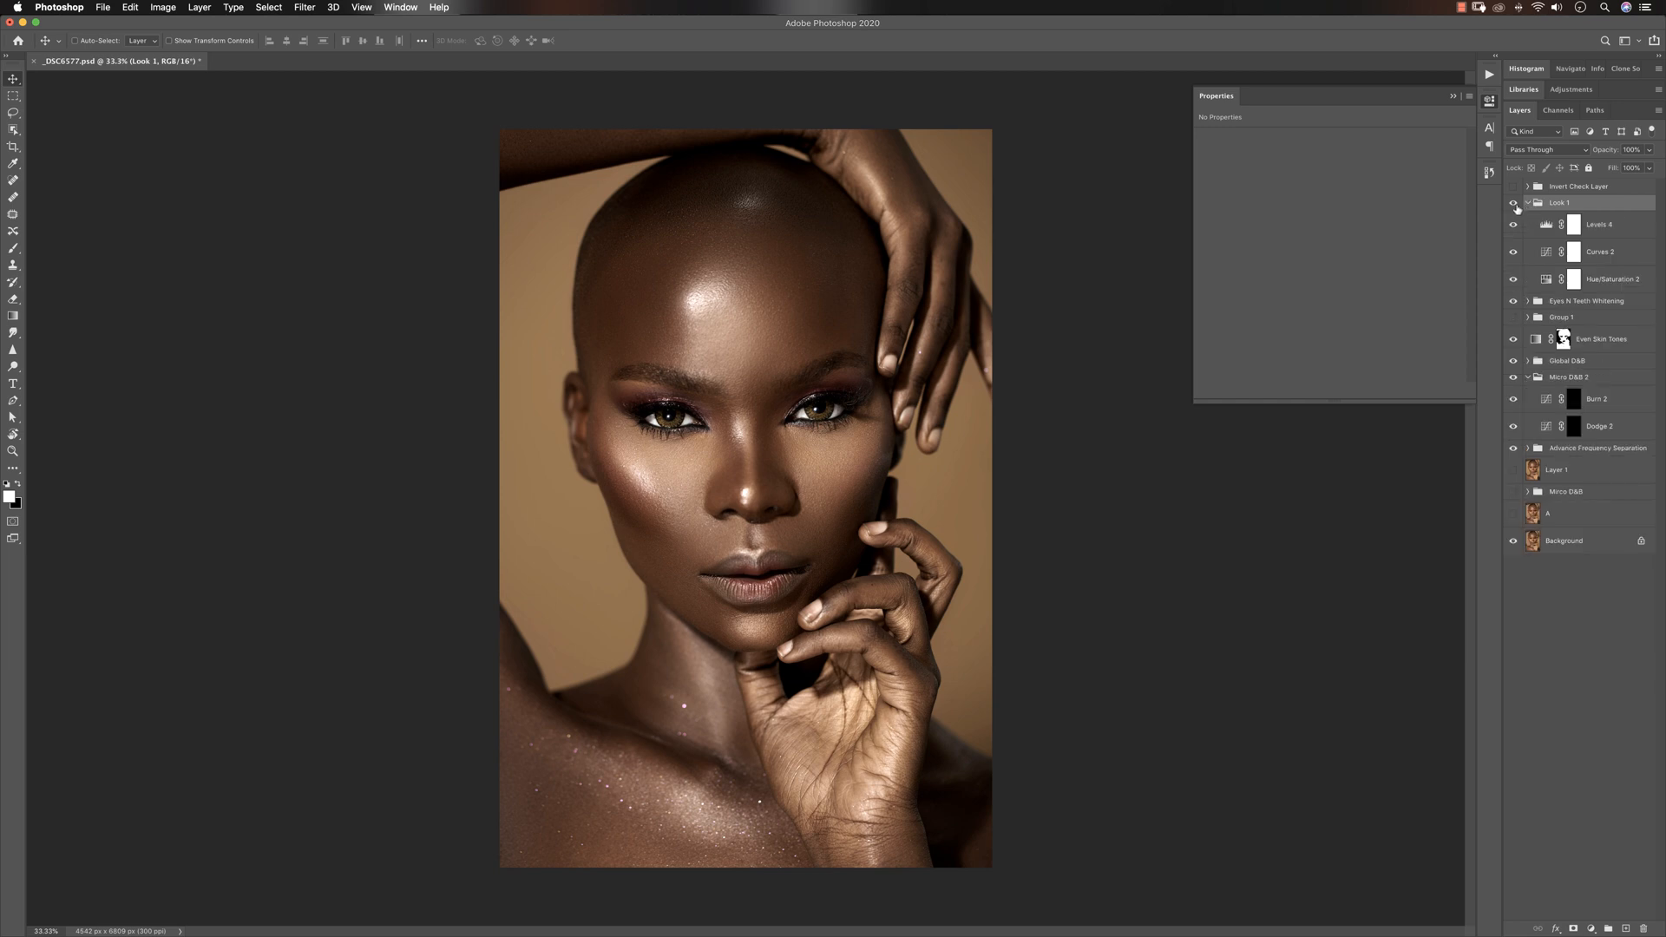
left_click(1513, 204)
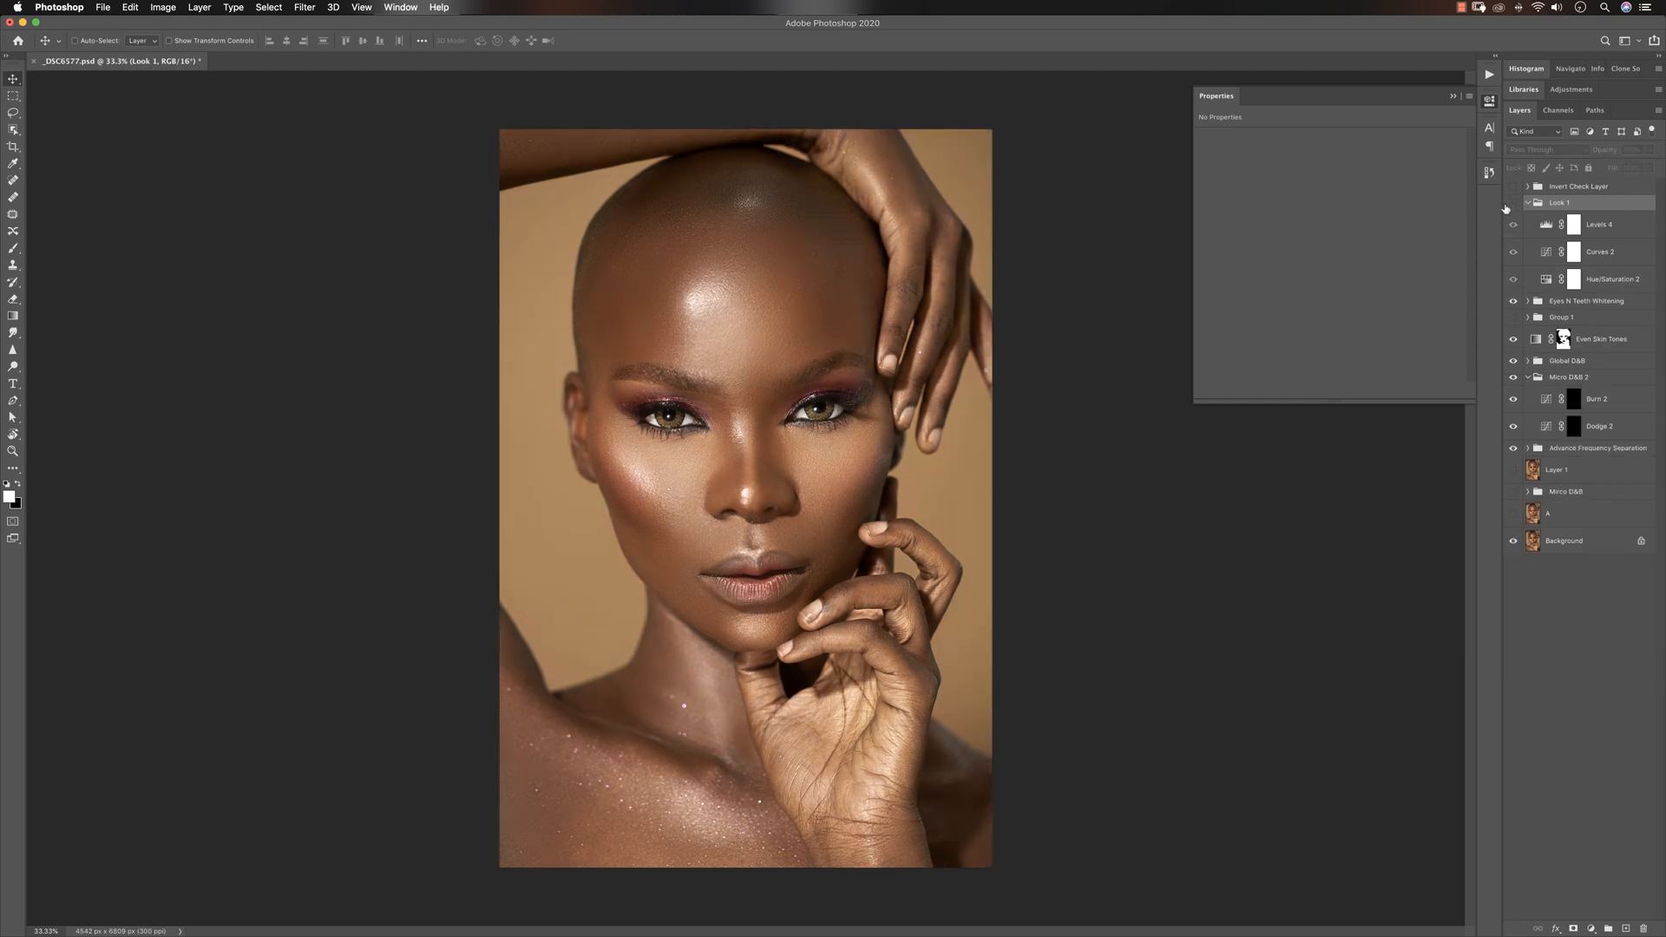
left_click(1513, 203)
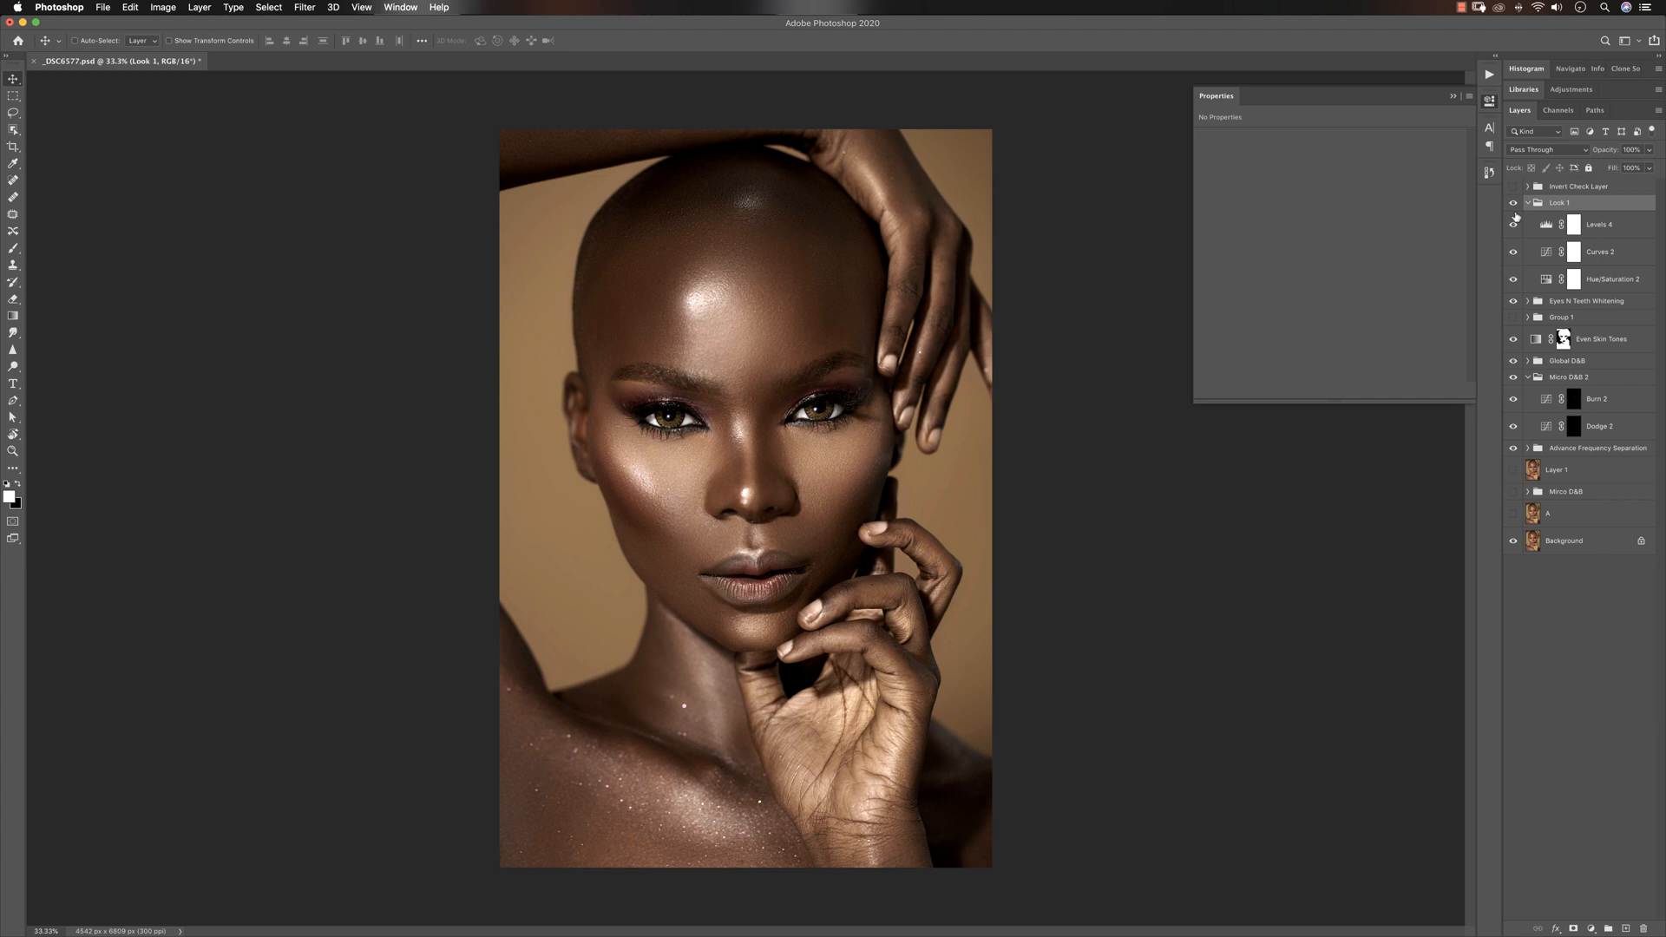
left_click(1513, 203)
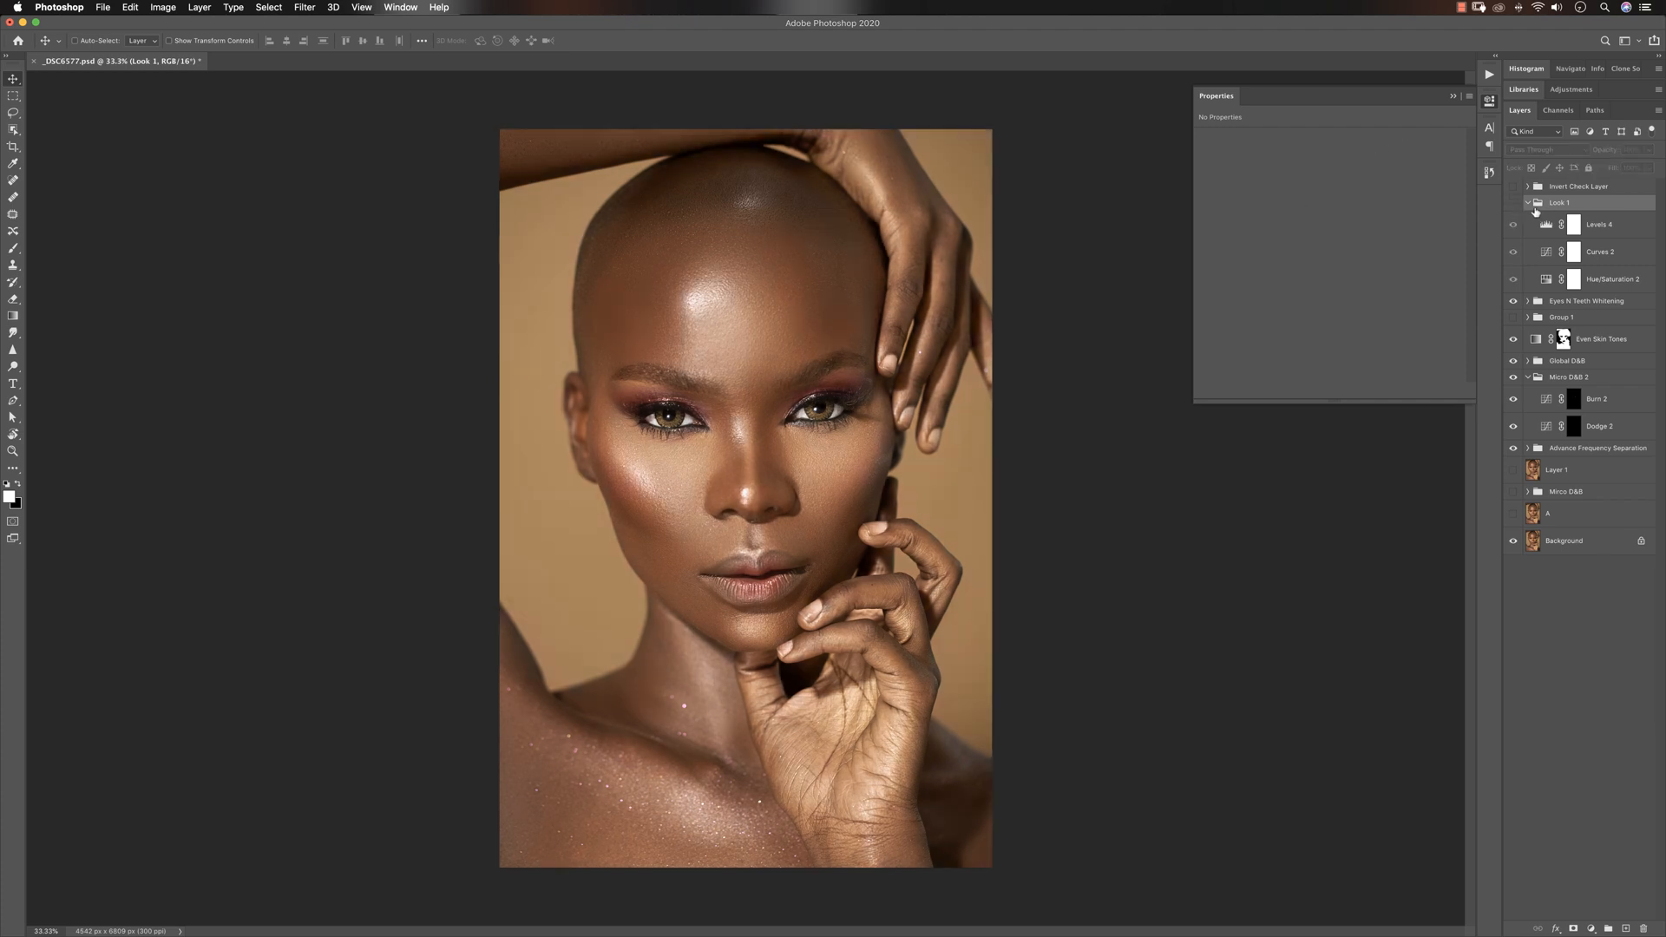
Add a Photo Filter adjustment layer using Cooling Filter (82) and move it out of the Look 1 group, directly above it
left_click(1591, 928)
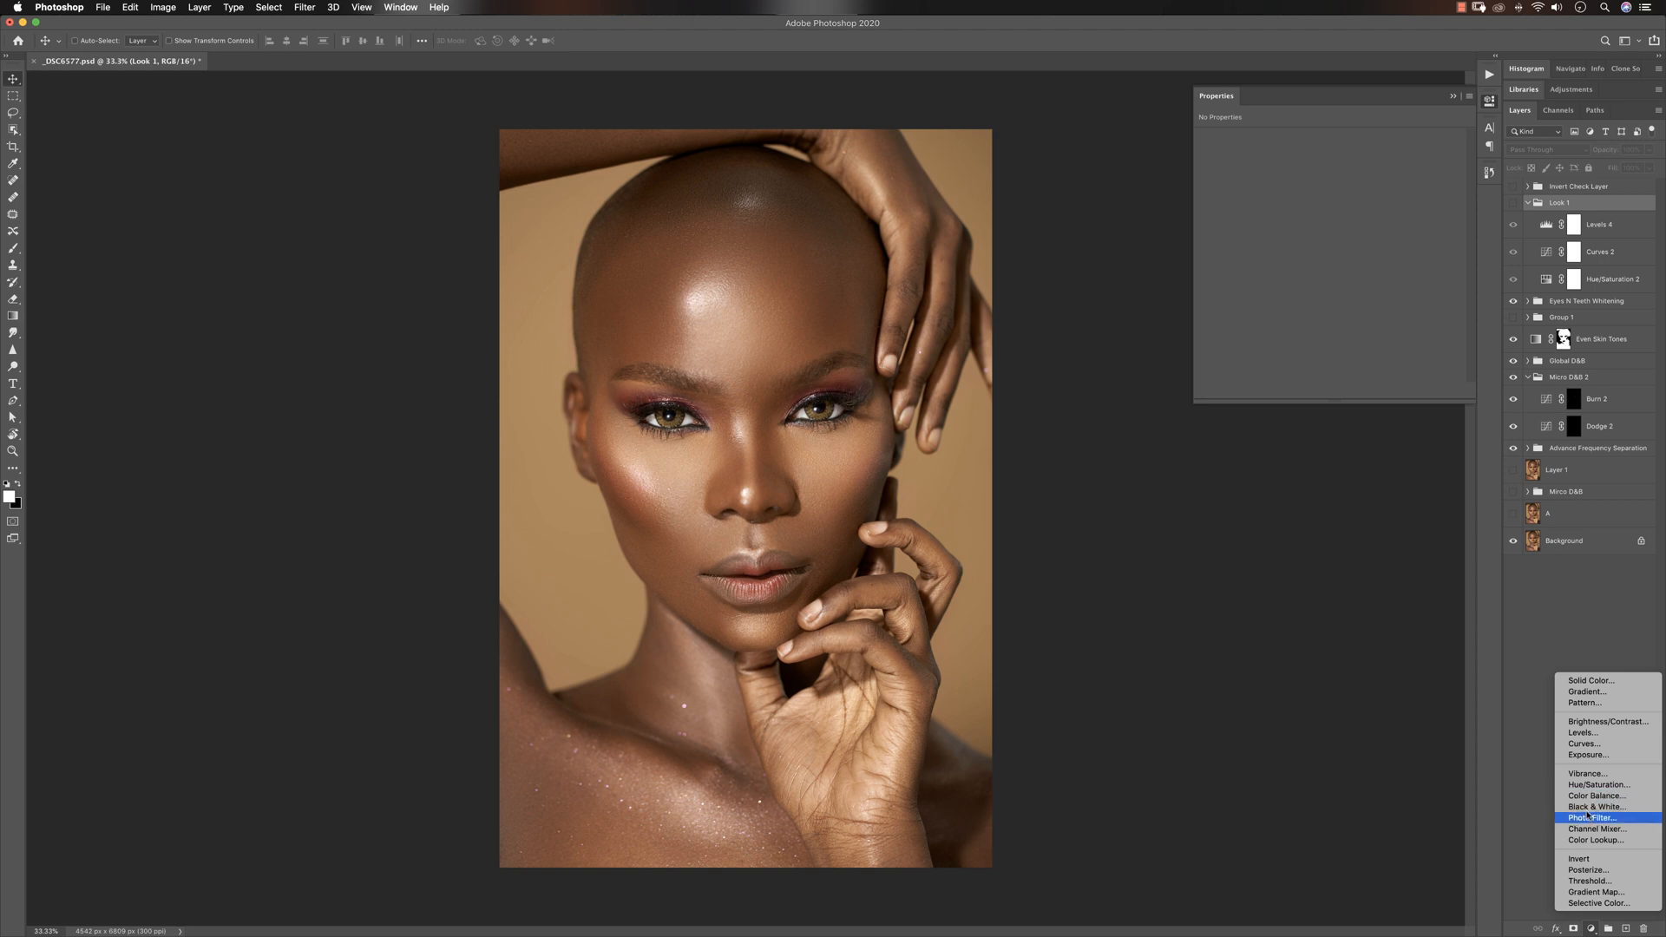
left_click(1584, 819)
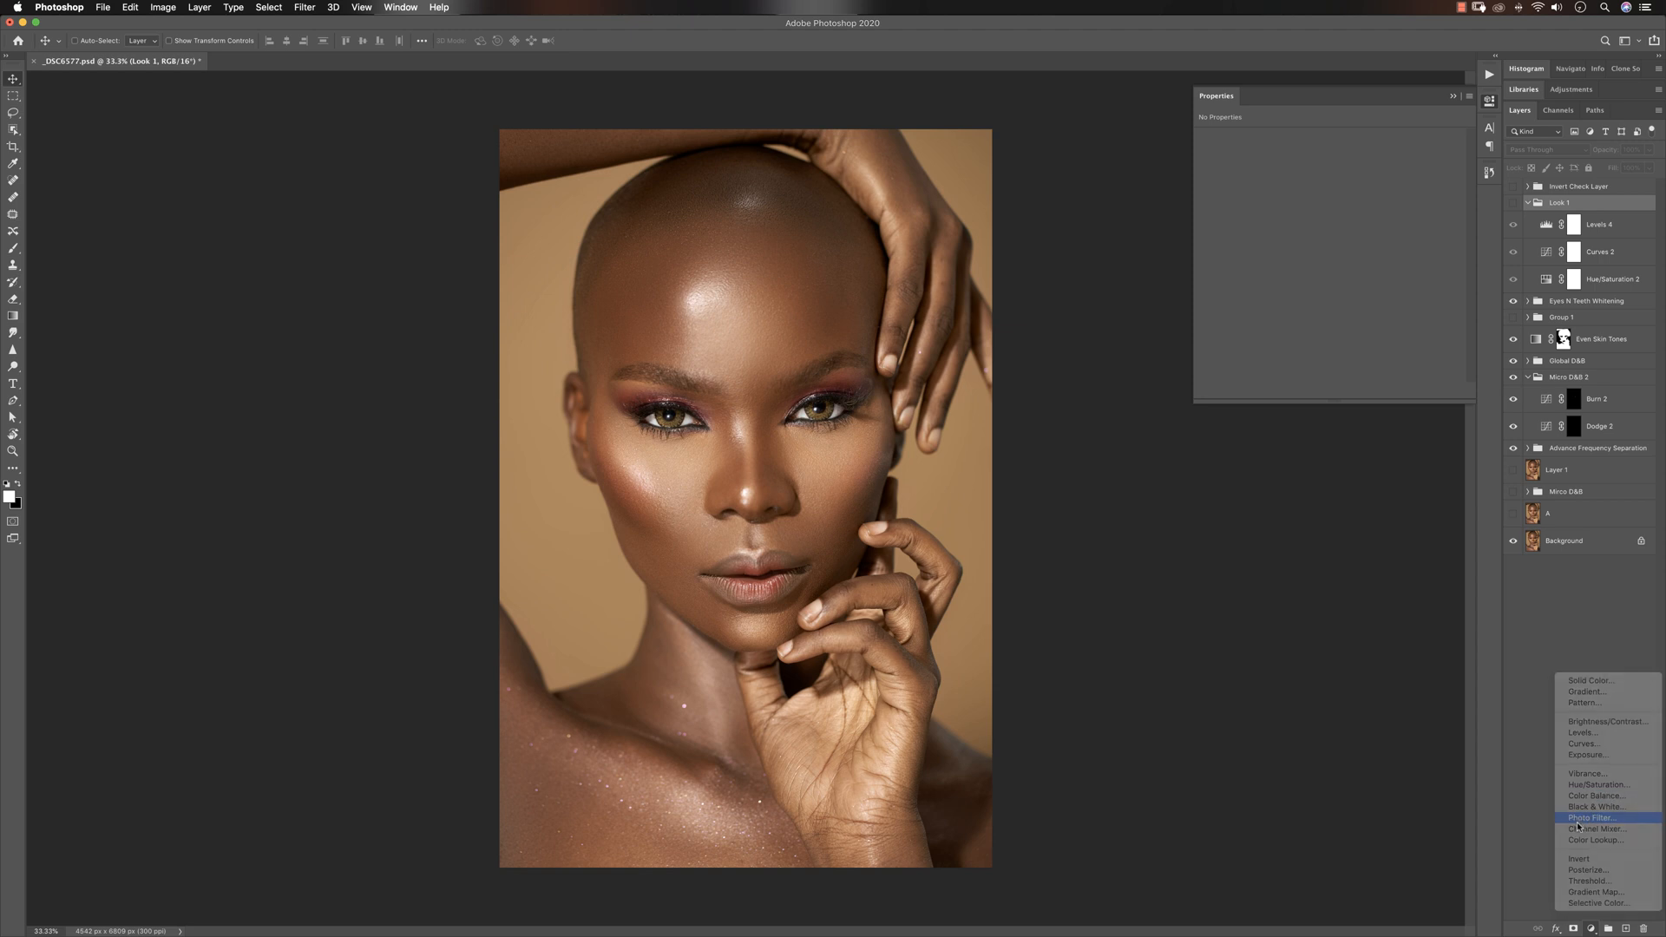
left_click(1271, 139)
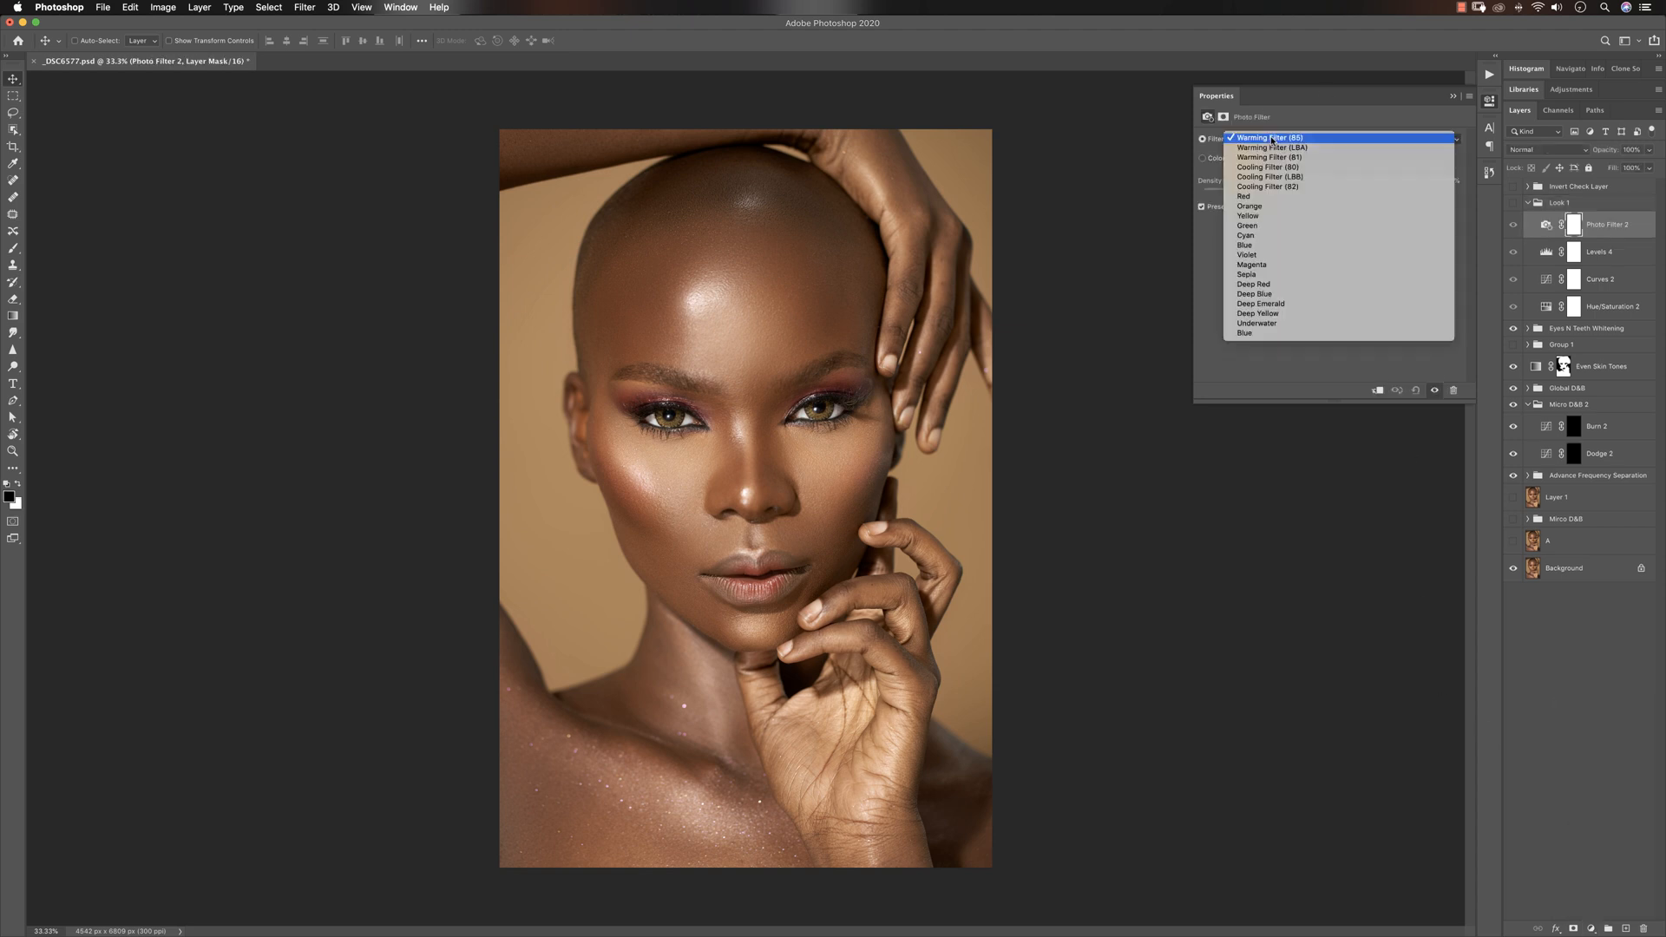
left_click(1268, 186)
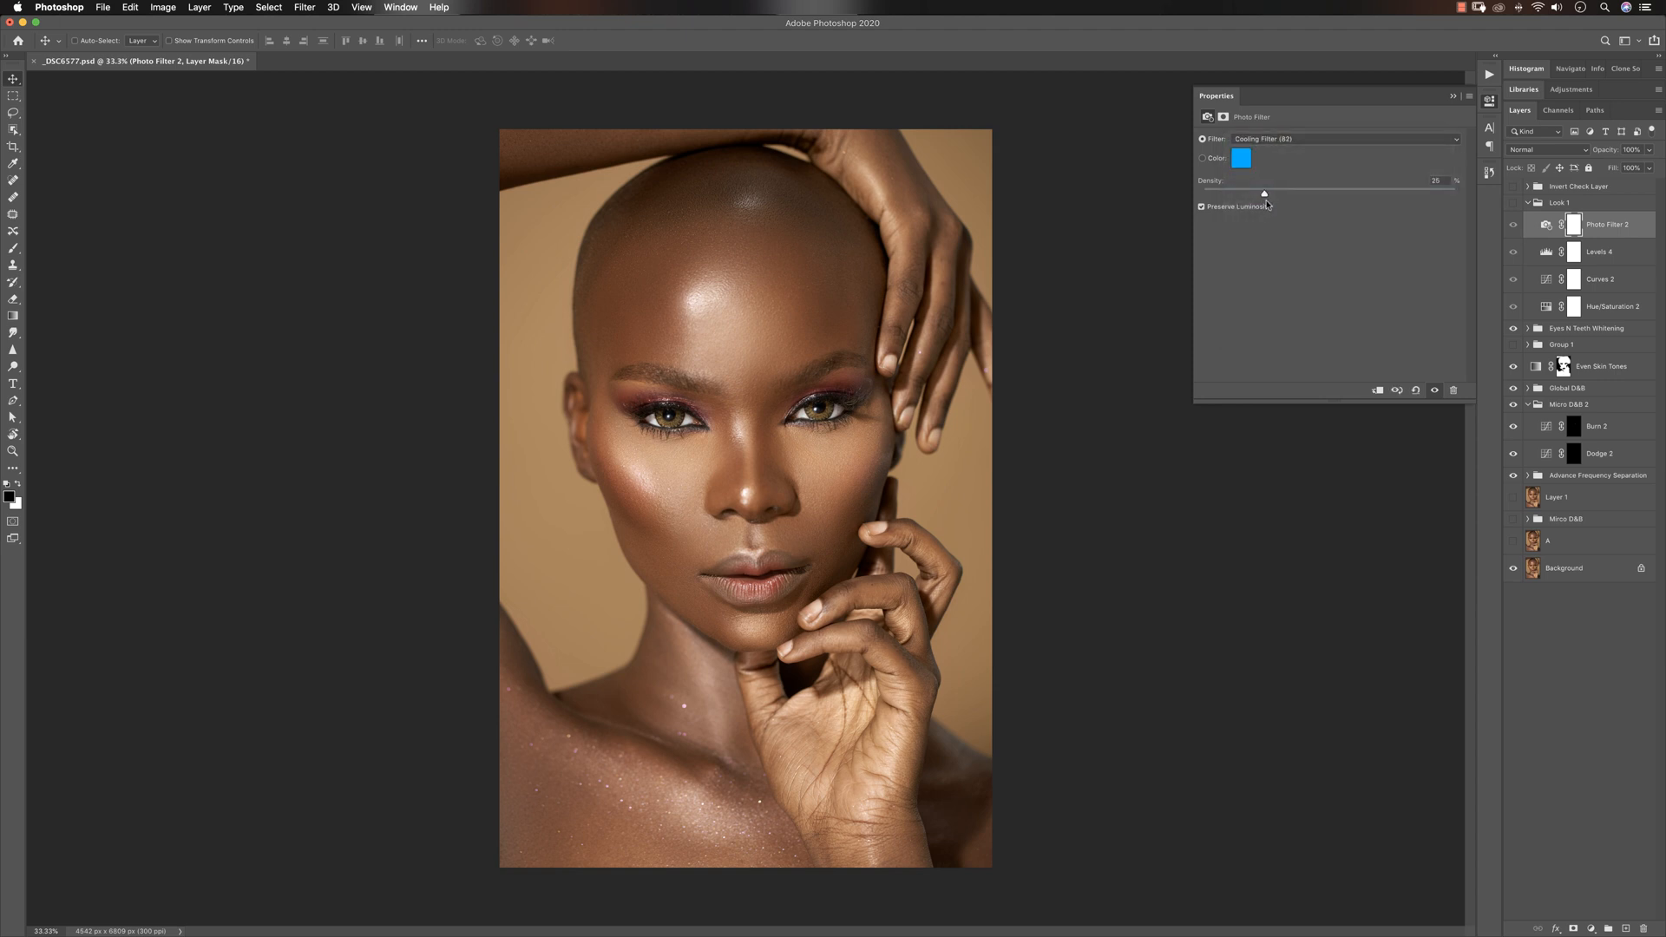
left_click_drag(1593, 236, 1528, 197)
left_click(1528, 231)
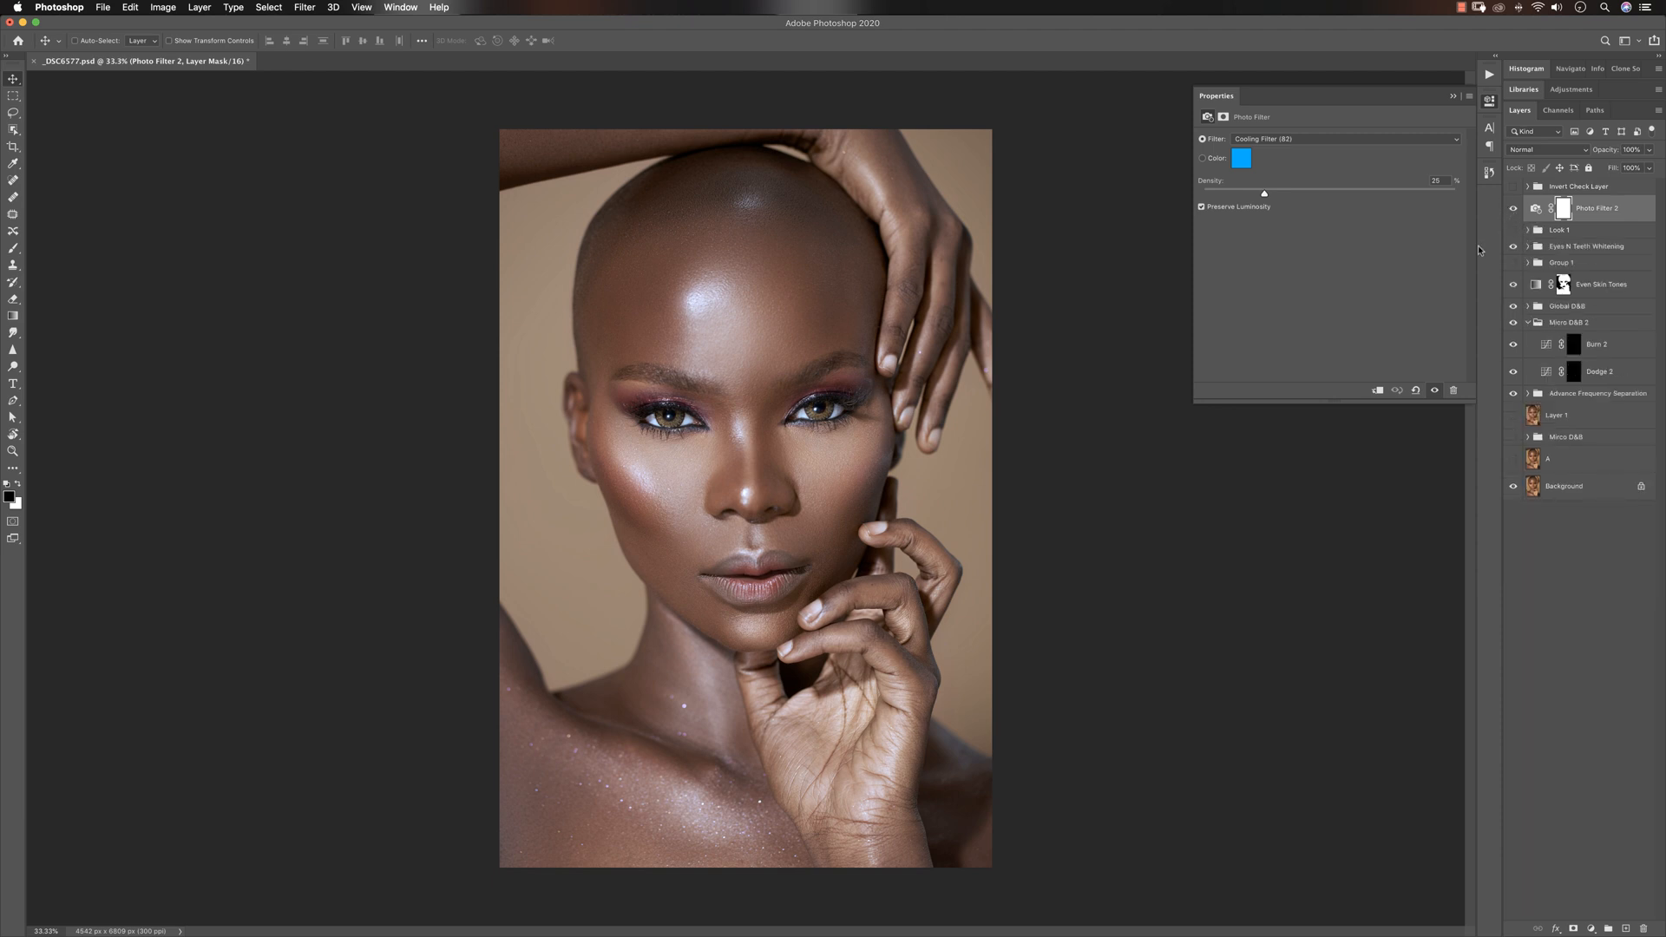
left_click(1272, 140)
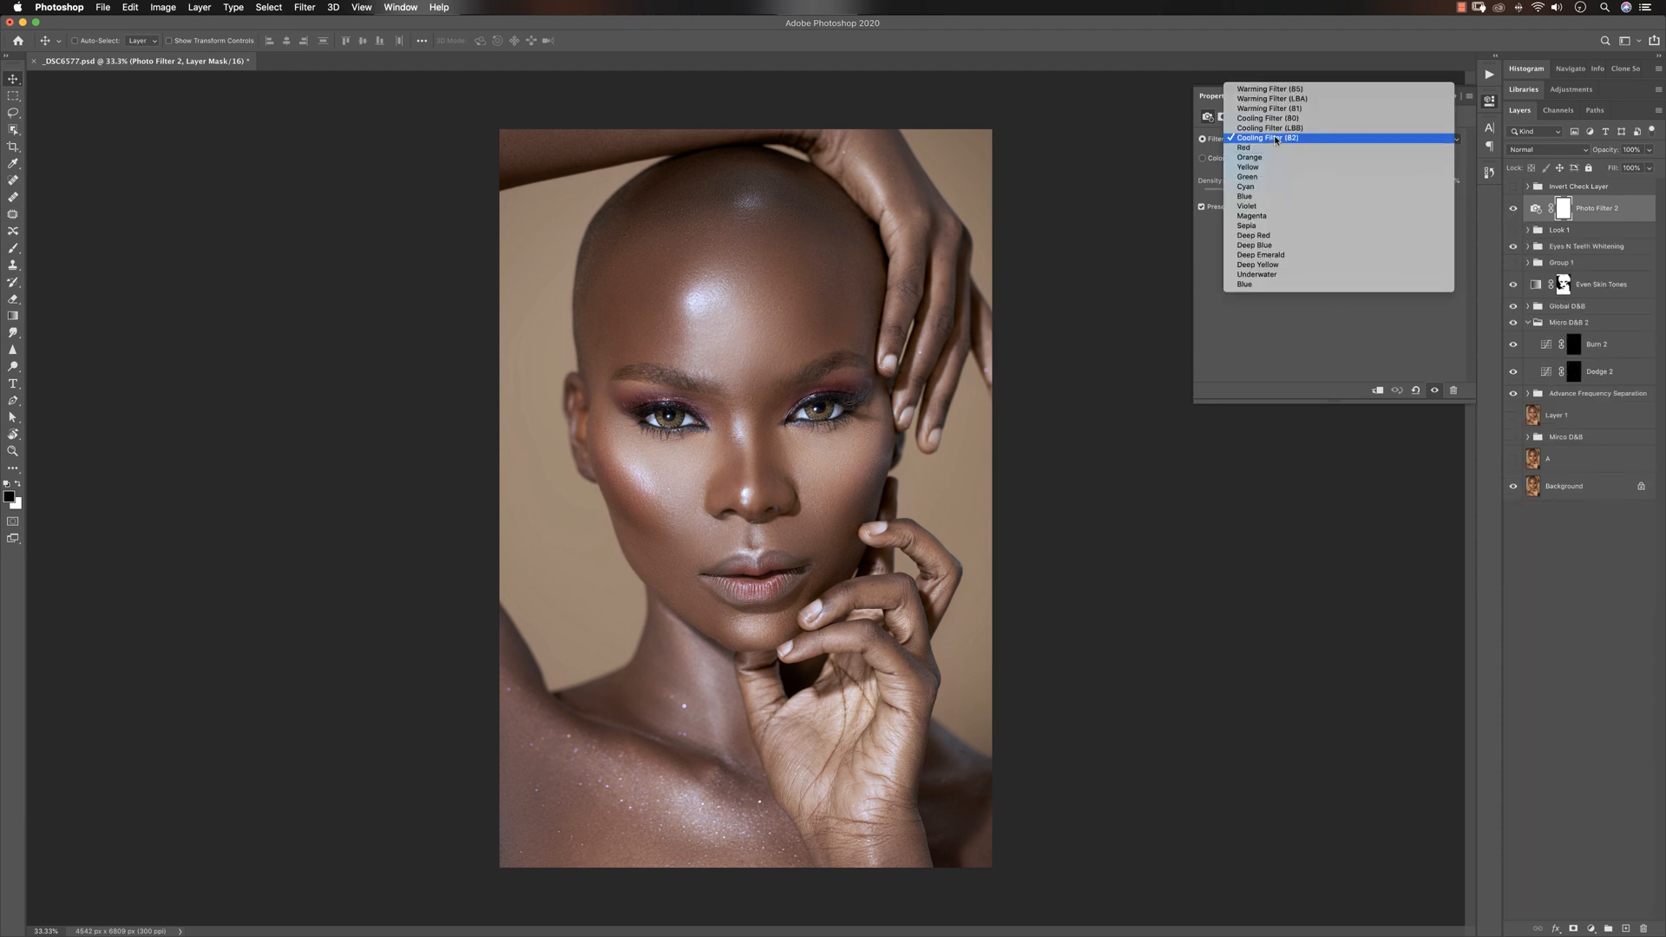
left_click(1268, 144)
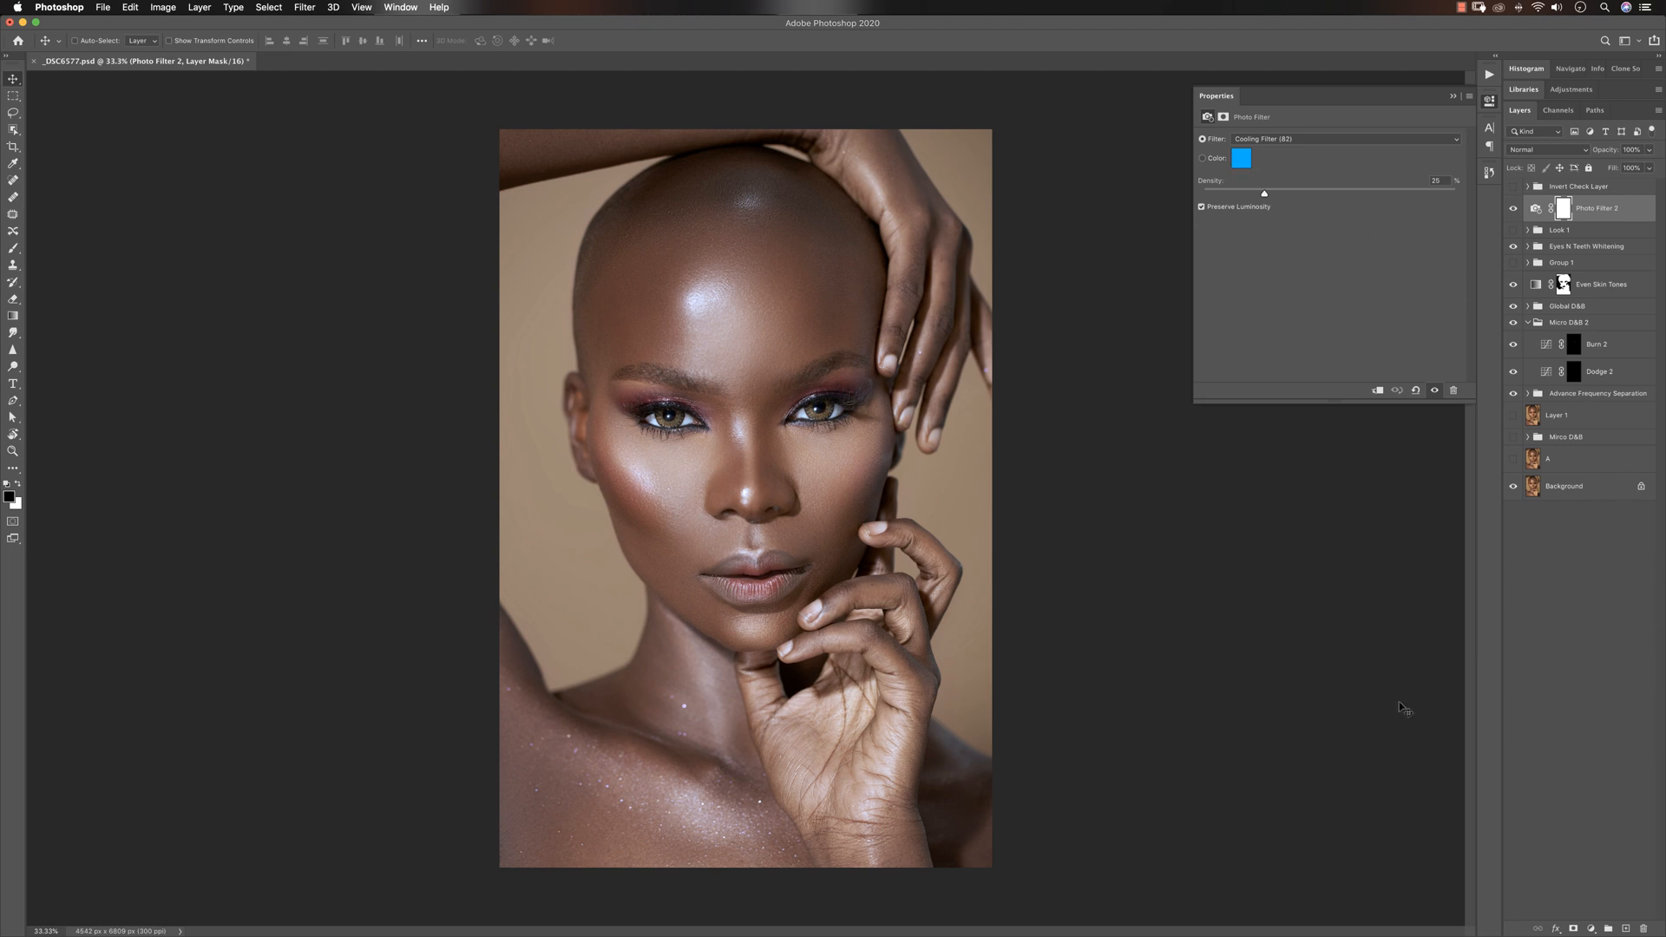
Add a Levels adjustment layer above the Photo Filter, with the white input at about 219 and a raised black input
left_click(1589, 925)
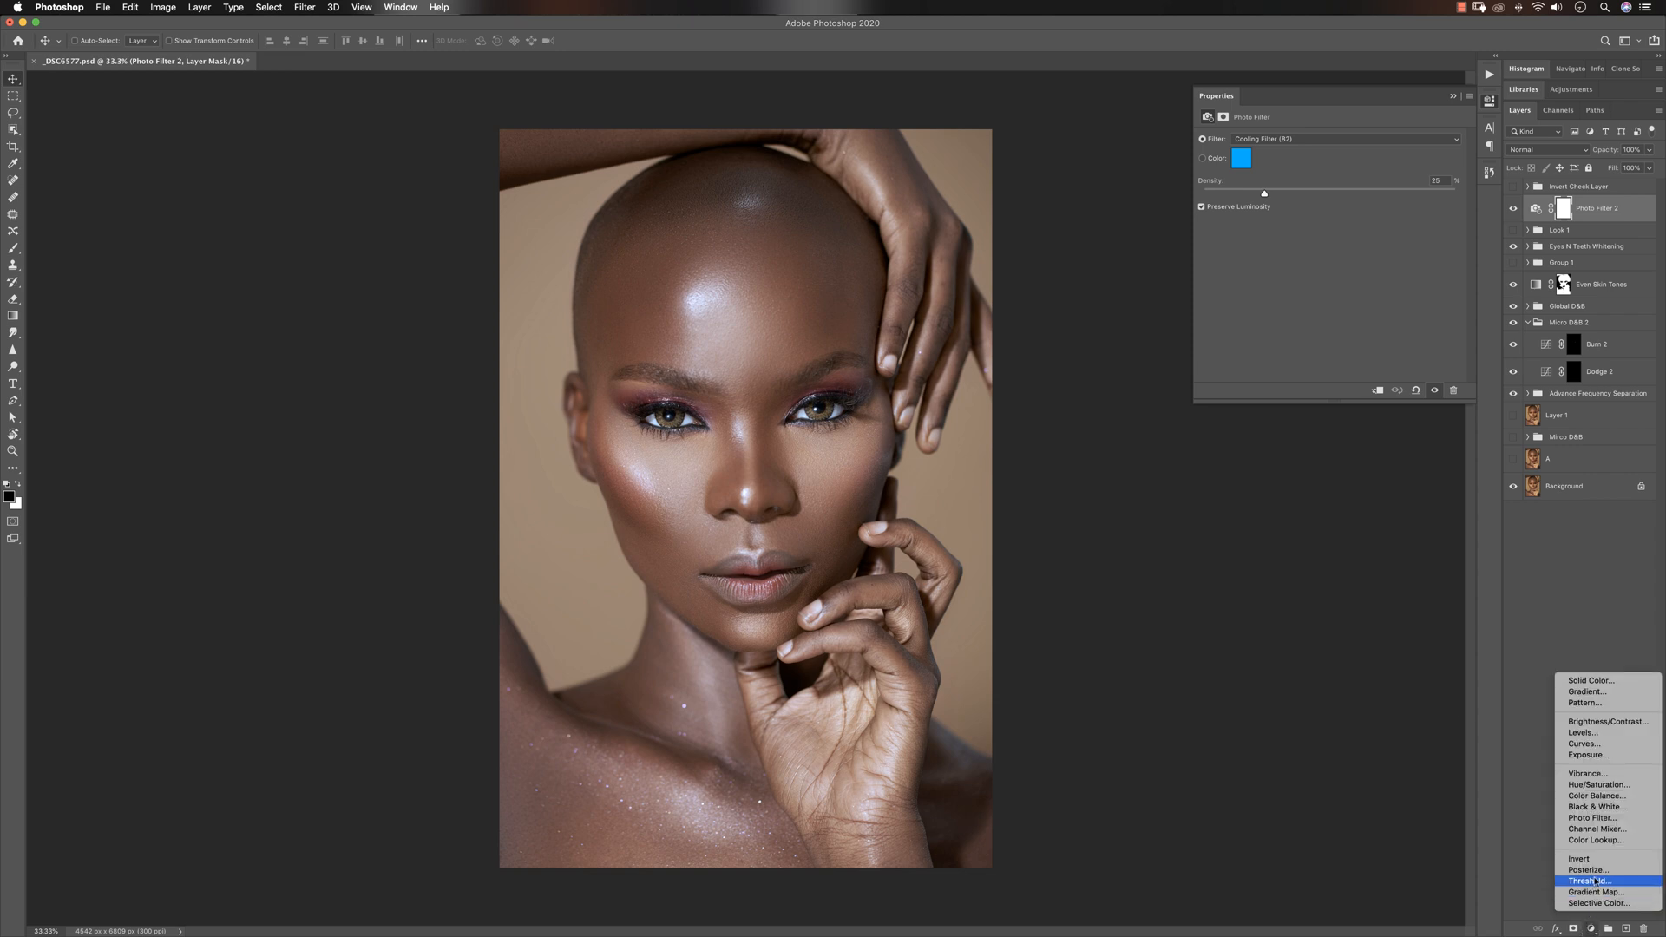
left_click(1582, 736)
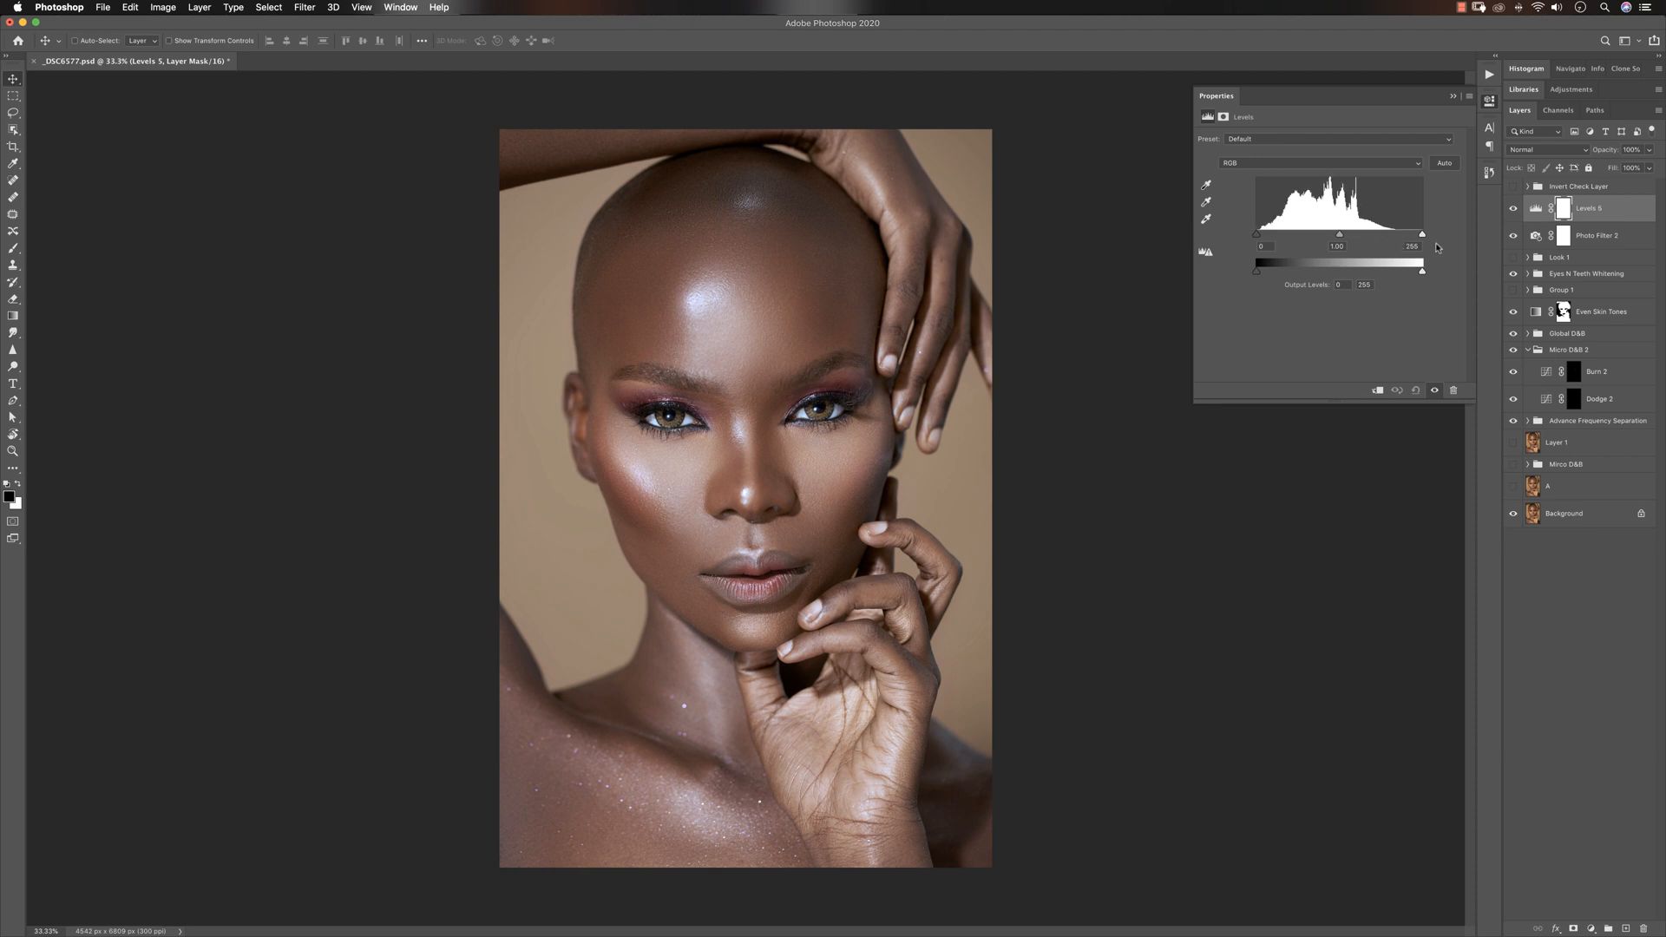
left_click_drag(1421, 234, 1399, 236)
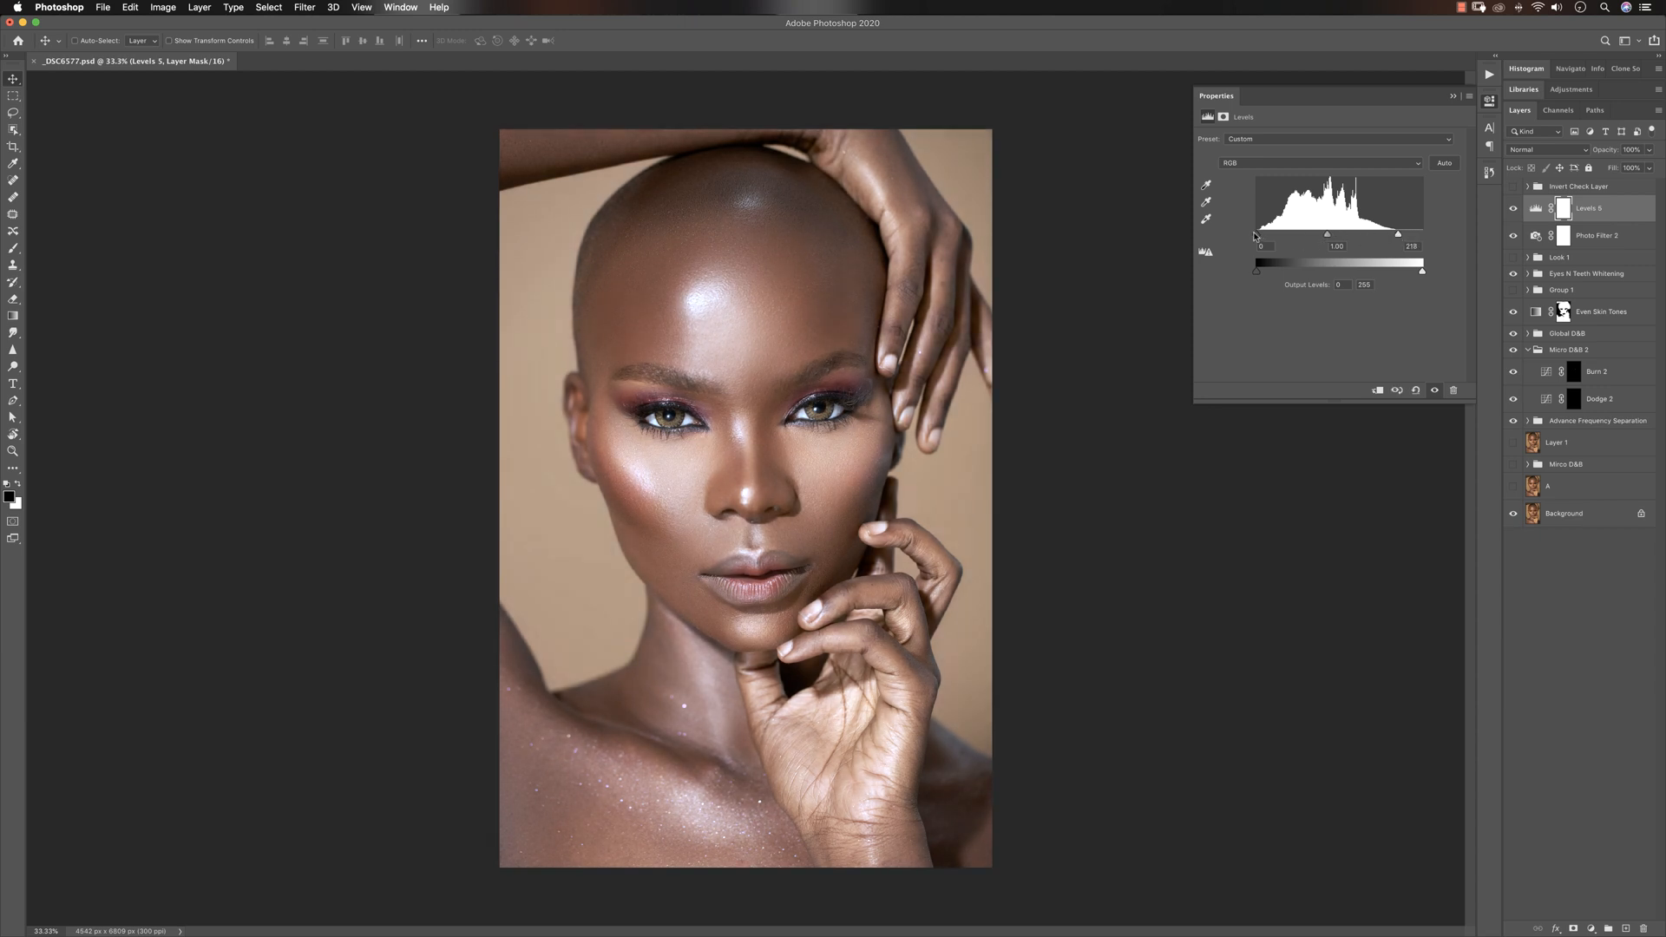
left_click_drag(1254, 236, 1269, 235)
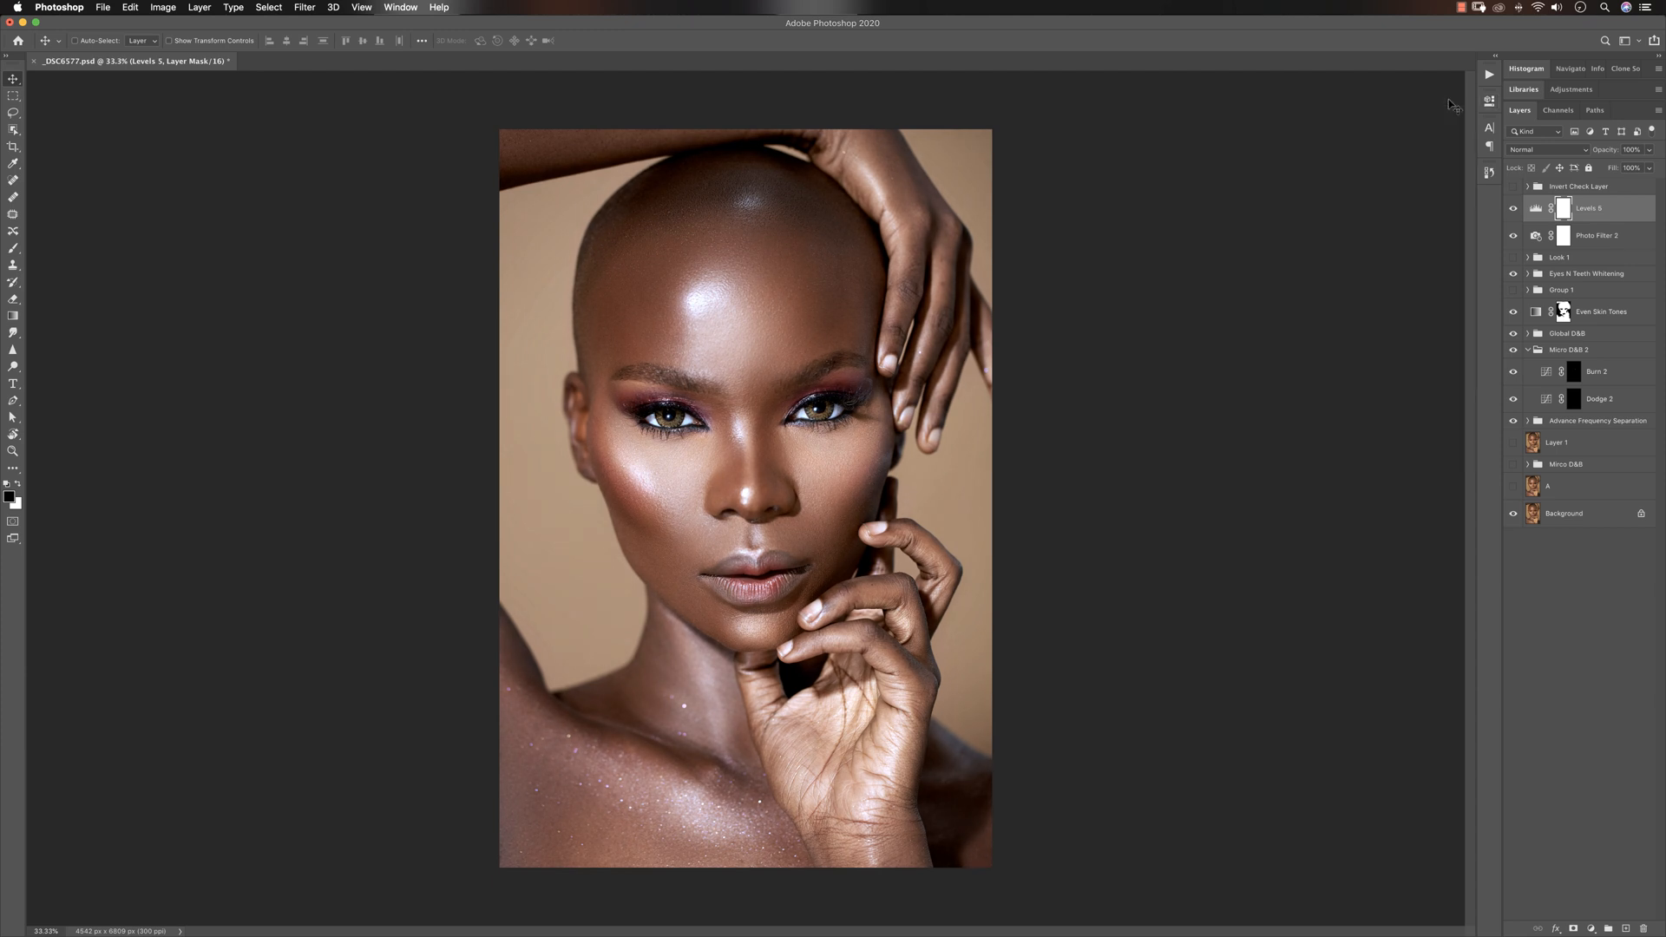
left_click(1451, 97)
Add a Selective Color adjustment layer with Reds at cyan +8, magenta -9 and yellow +1, and compare it on and off
left_click(1591, 928)
left_click(1596, 903)
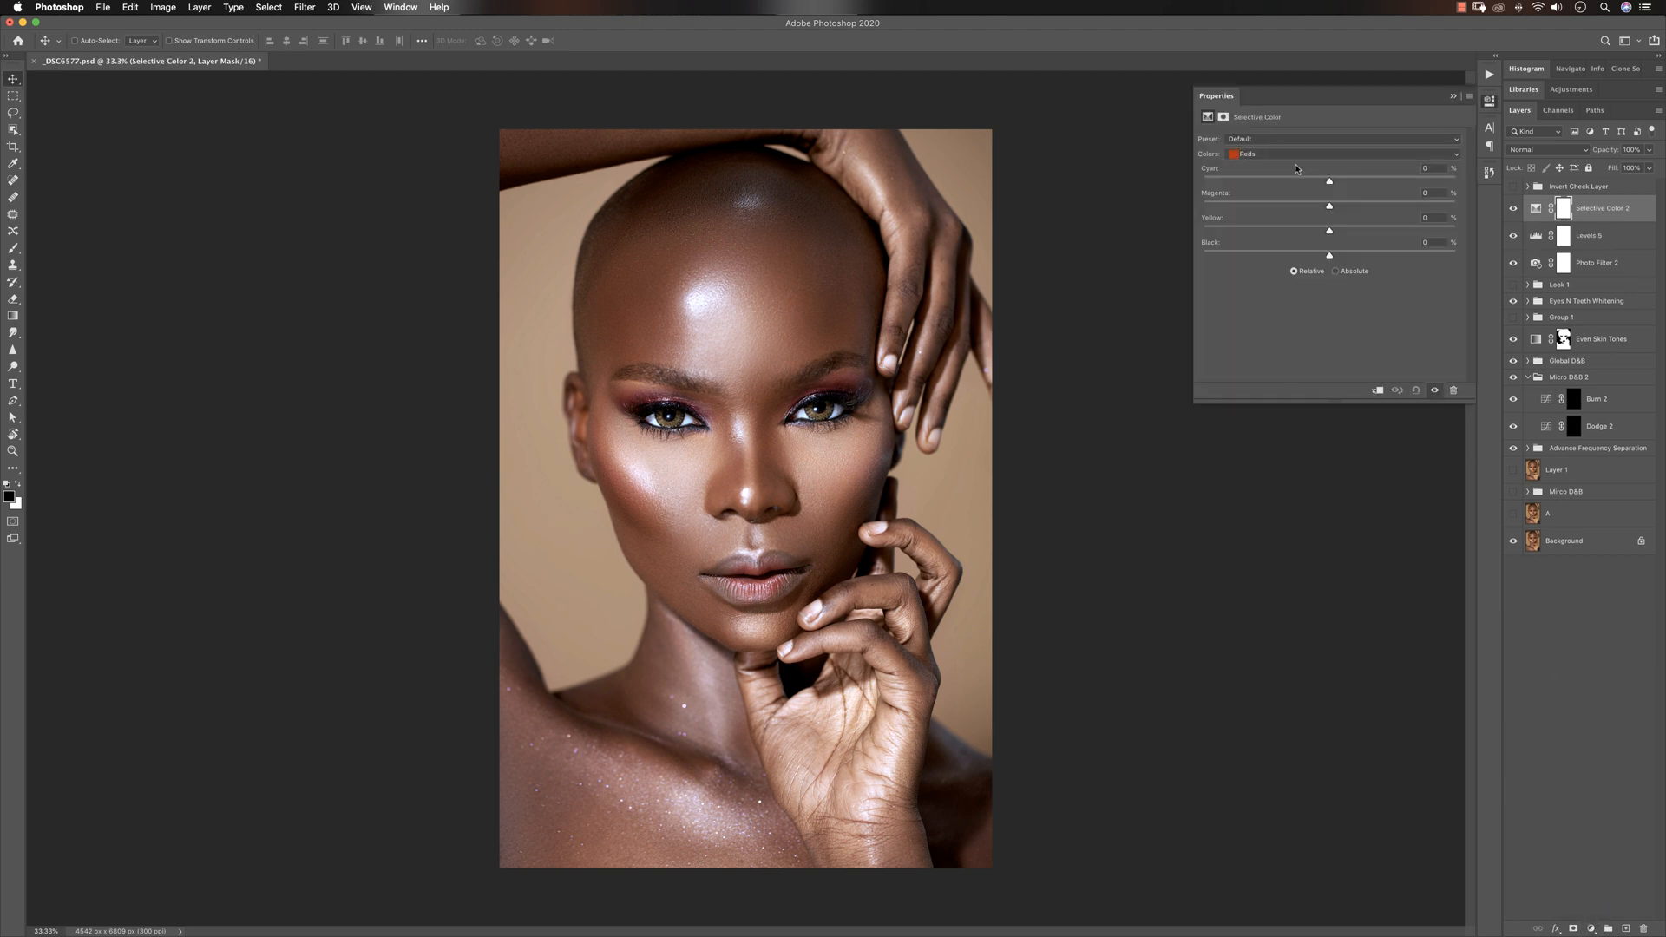
left_click_drag(1331, 184, 1320, 209)
left_click_drag(1330, 230, 1330, 231)
left_click(1513, 210)
left_click(1512, 211)
Review the whole portrait at a smaller size, and group the Selective Color, Levels and Photo Filter layers
key("z")
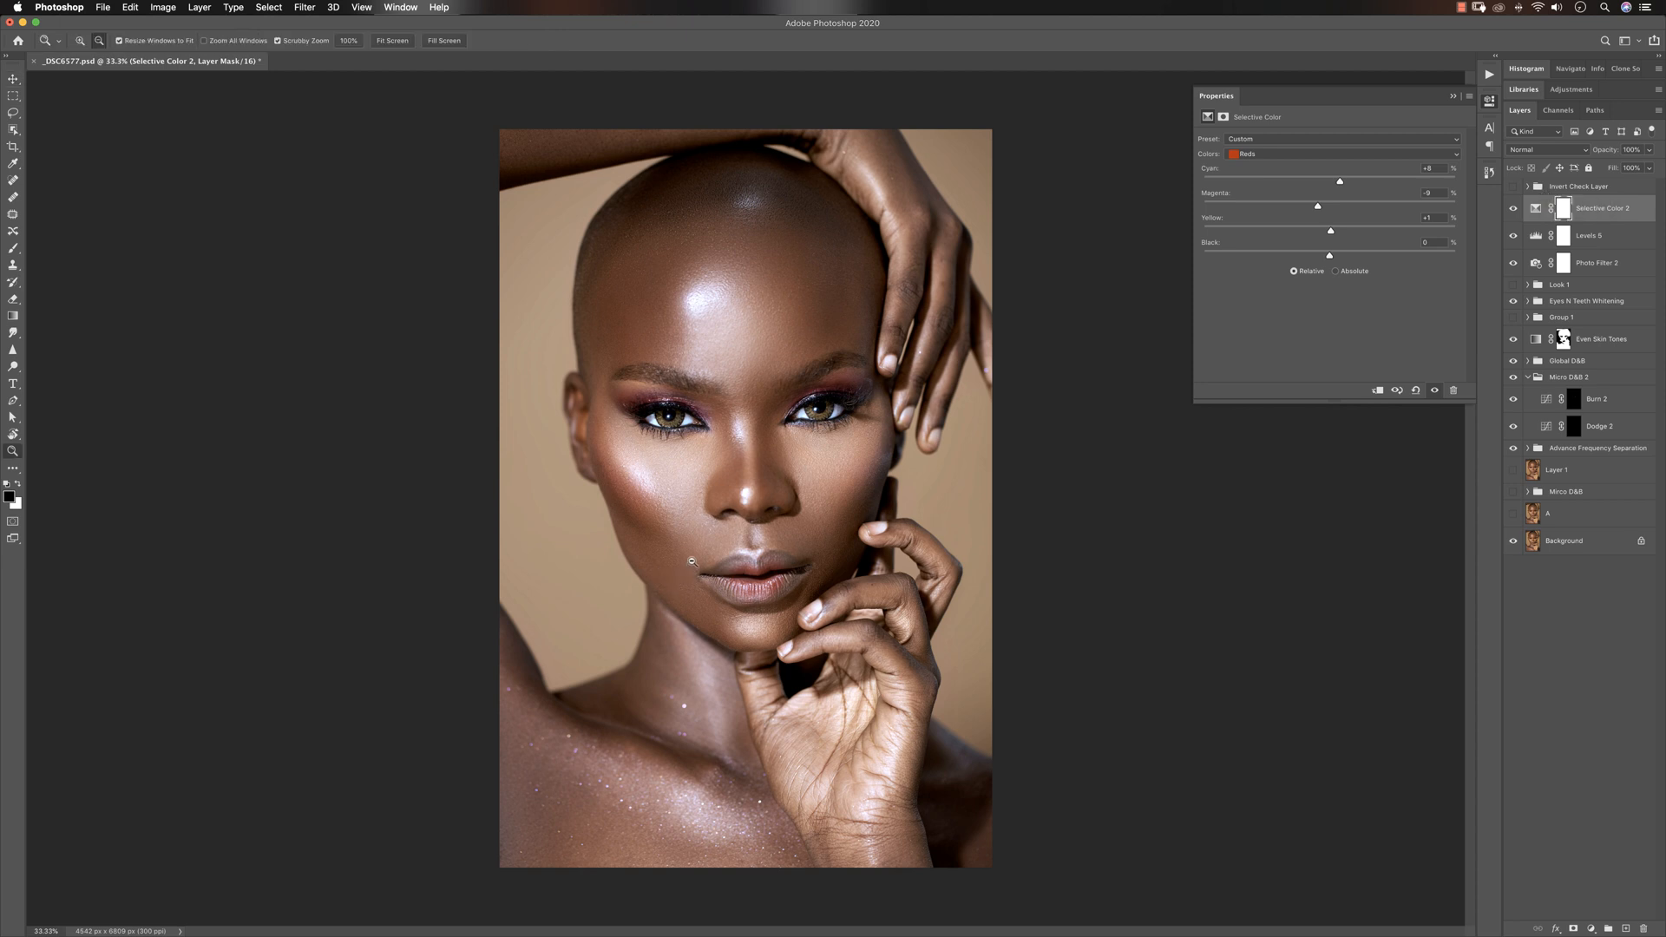
left_click(705, 561, "alt")
left_click(705, 561, "alt")
left_click(732, 565, "alt")
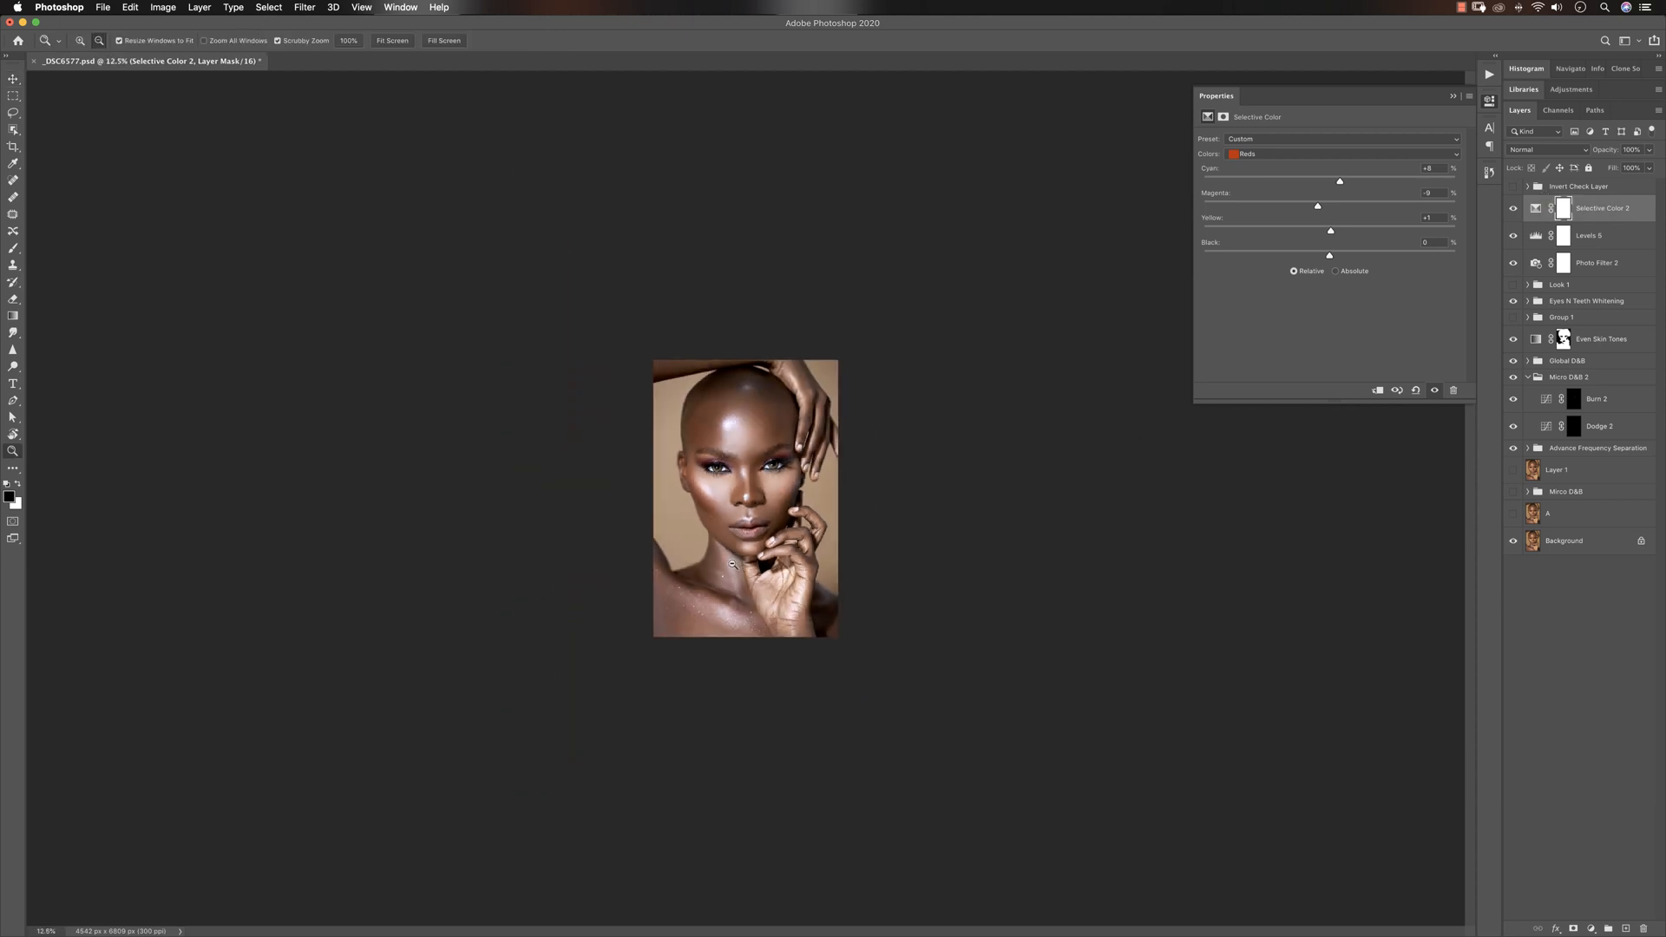
left_click(734, 563)
left_click(734, 563)
key("v")
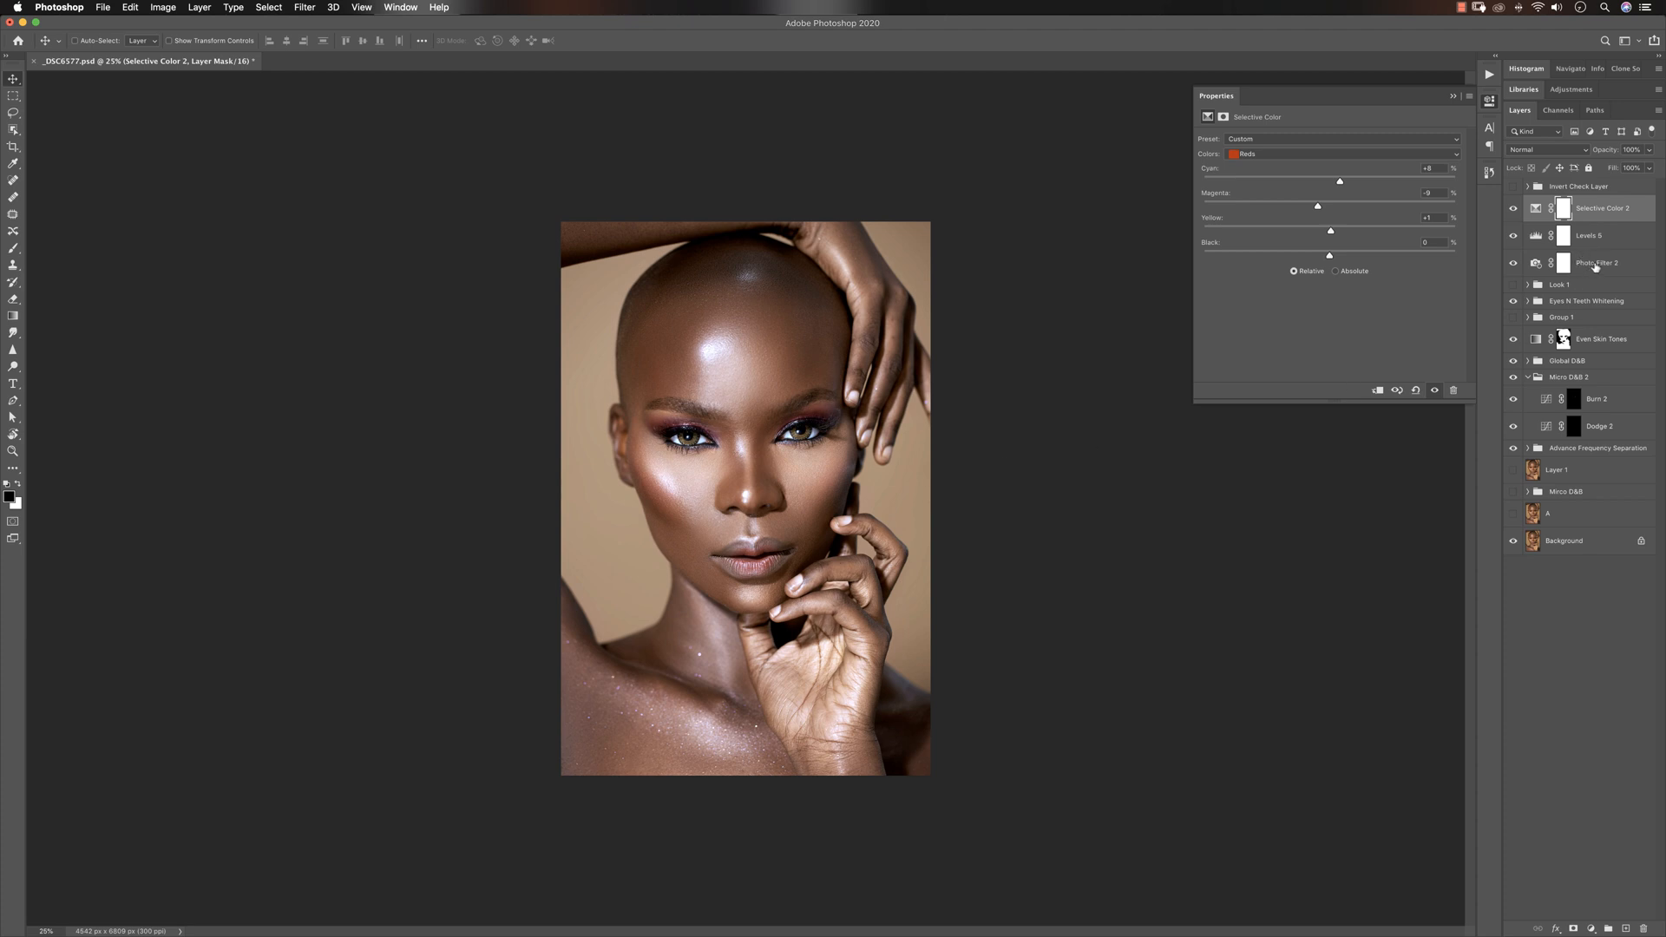
left_click(1592, 264, "shift")
key("super+g")
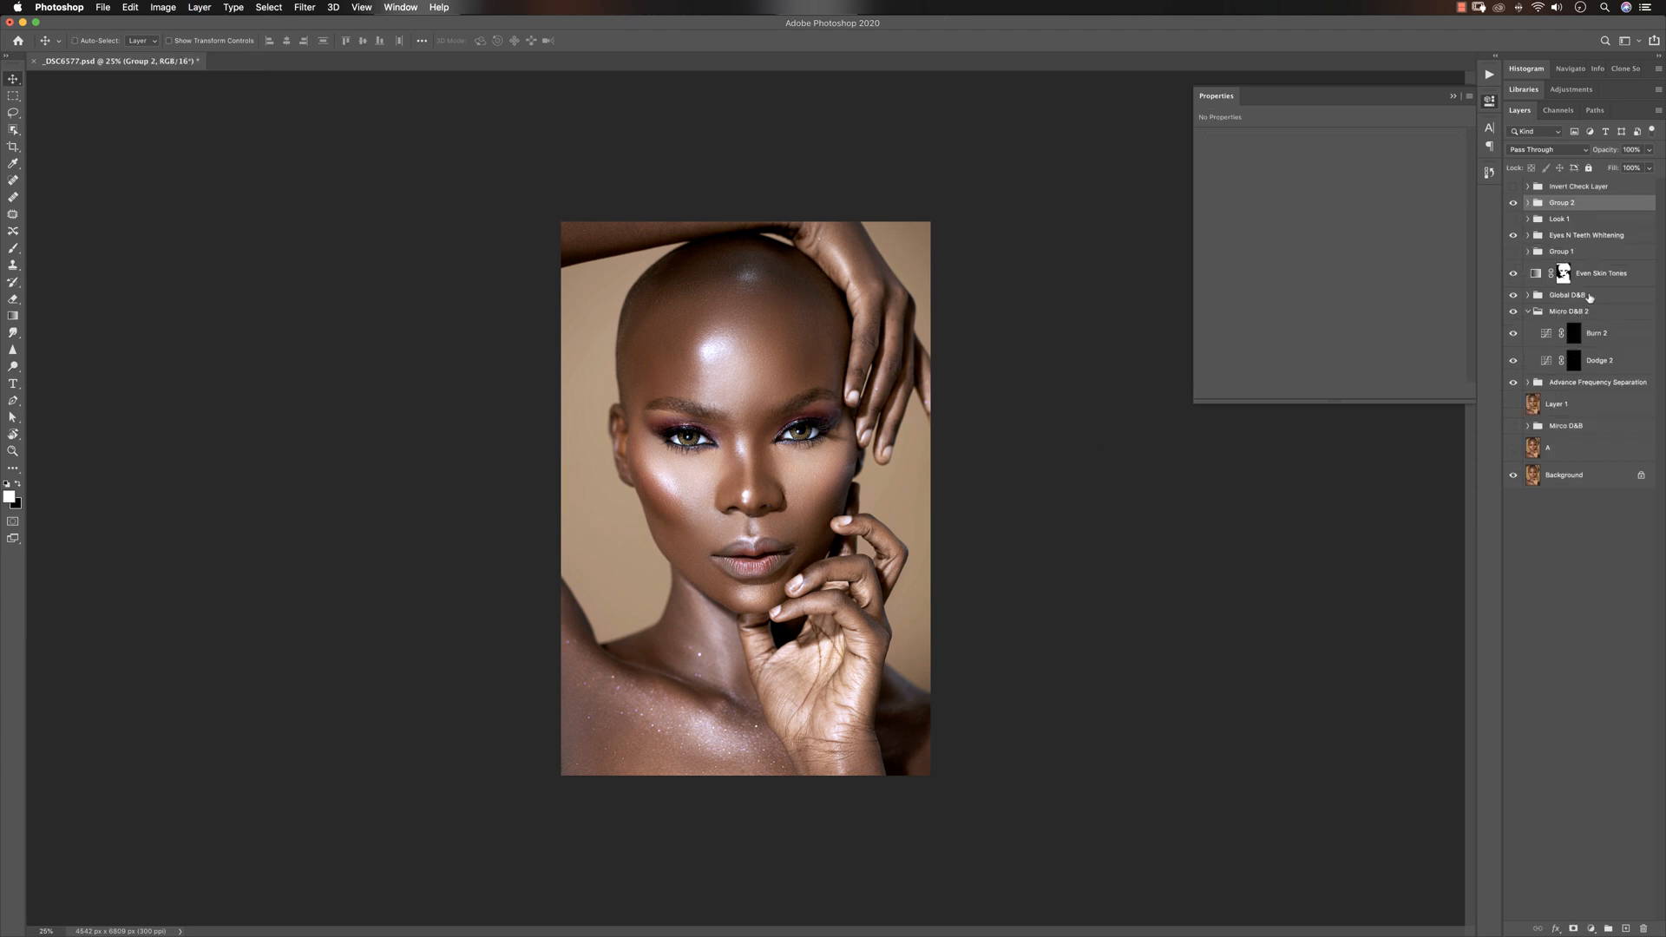
Compare the portrait with and without the new group and the Look 1 group, and leave both groups hidden
left_click(1513, 205)
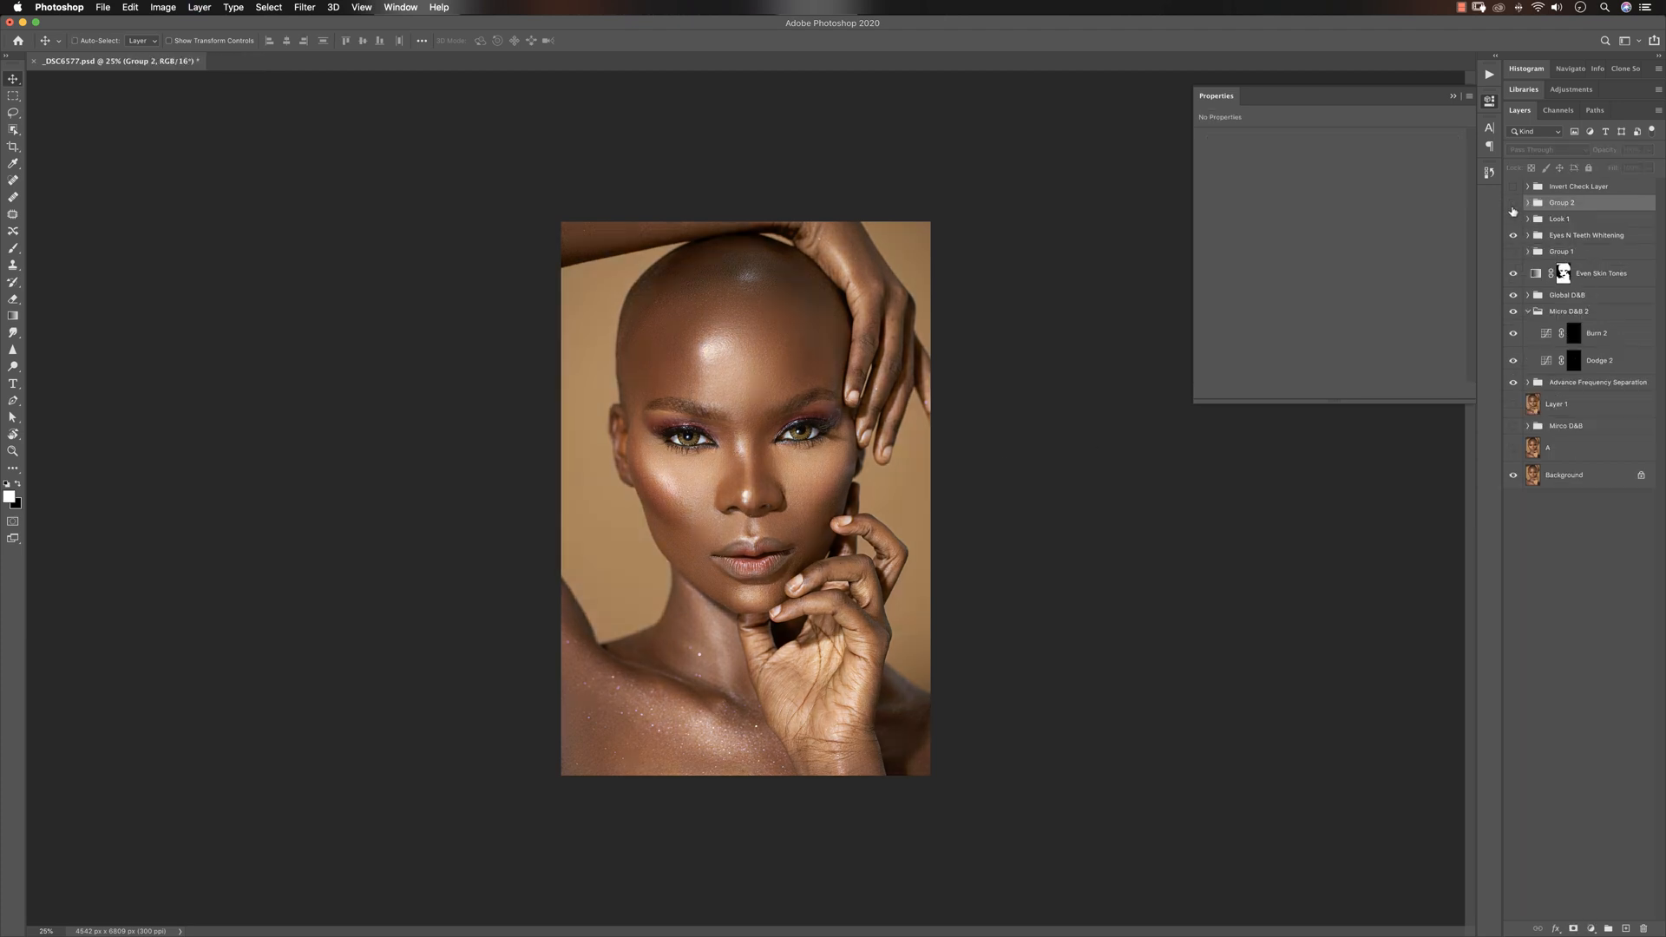
left_click(1514, 206)
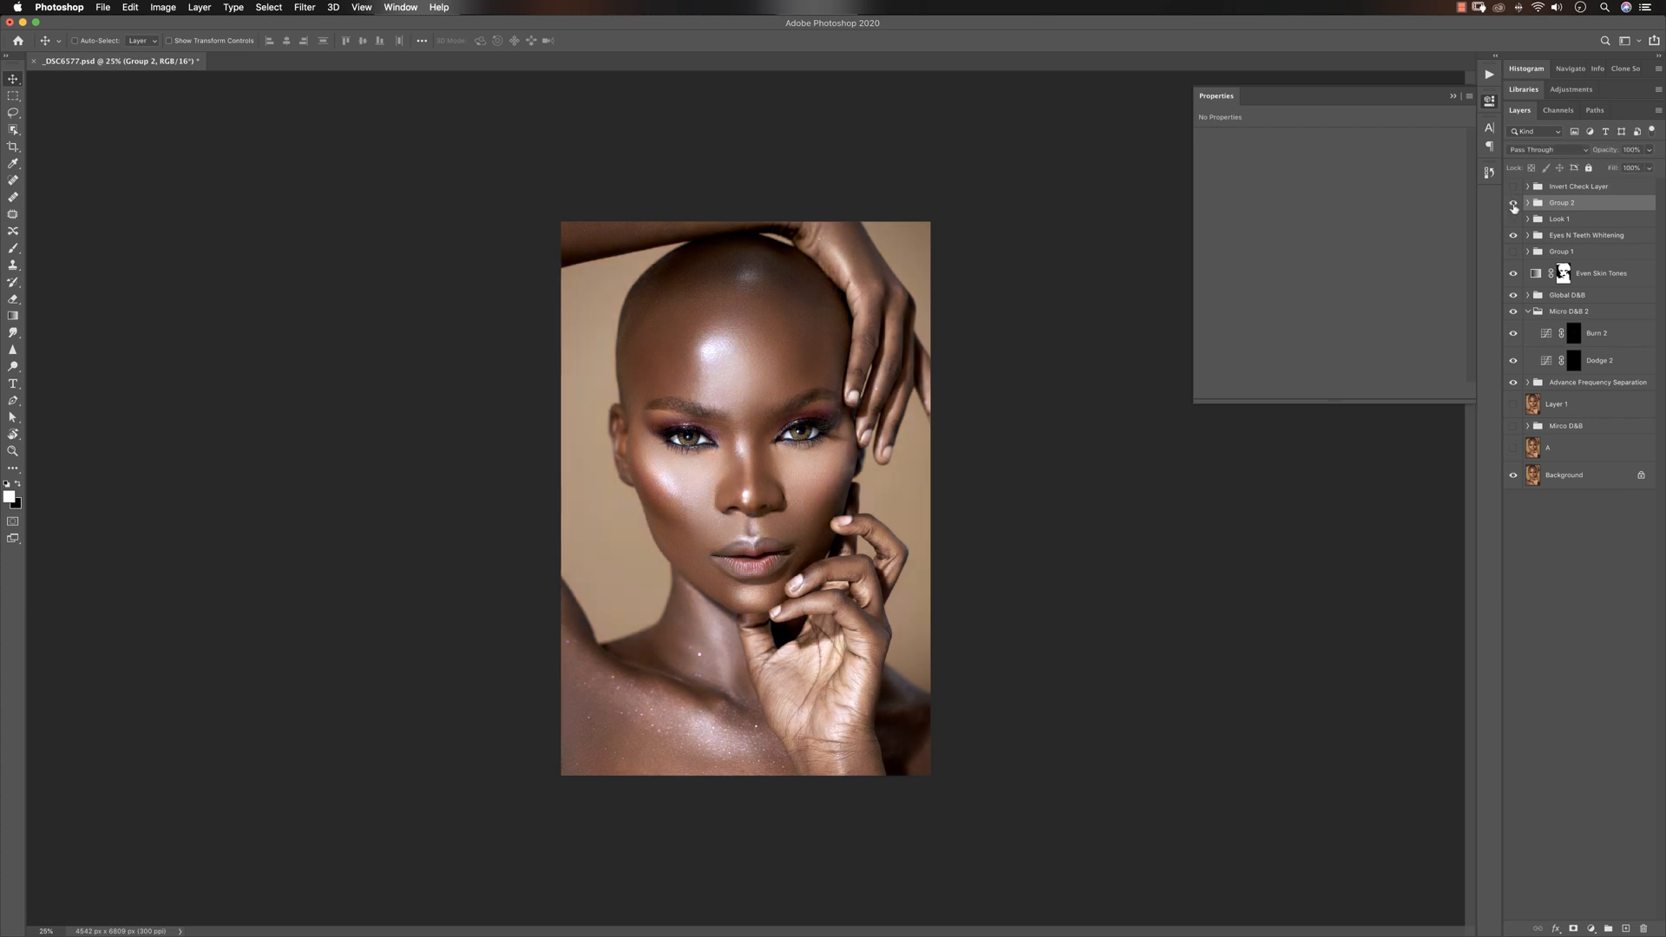
left_click(1514, 206)
left_click(1514, 204)
left_click(1514, 204)
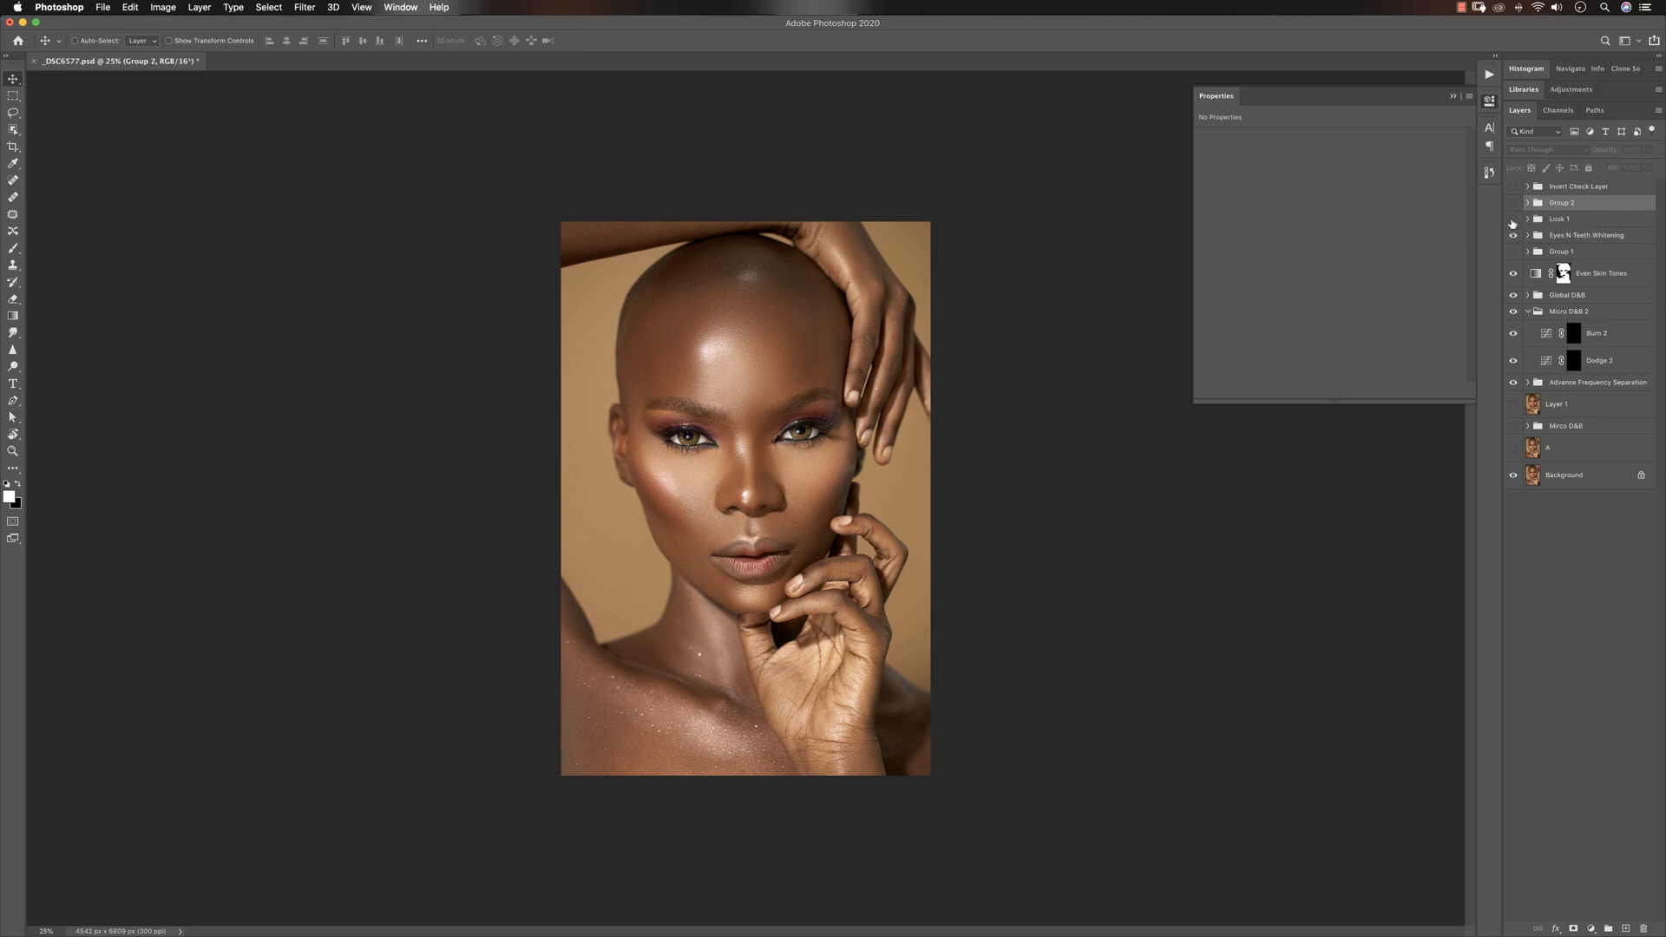
left_click(1513, 220)
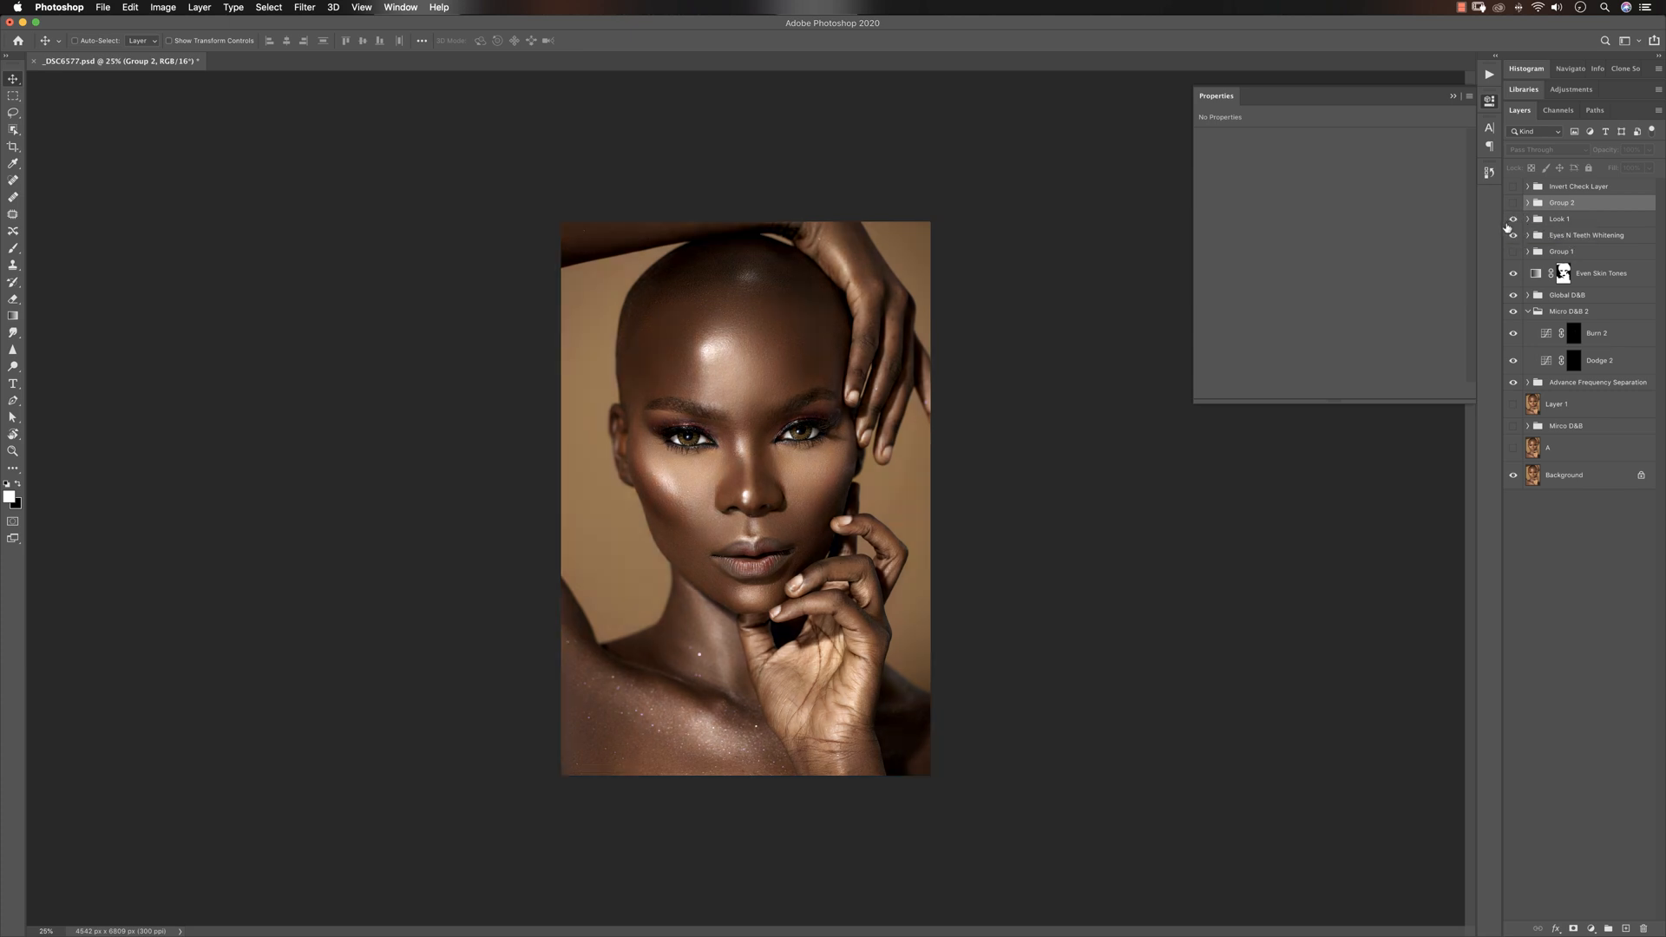
left_click(1513, 219)
left_click(1513, 203)
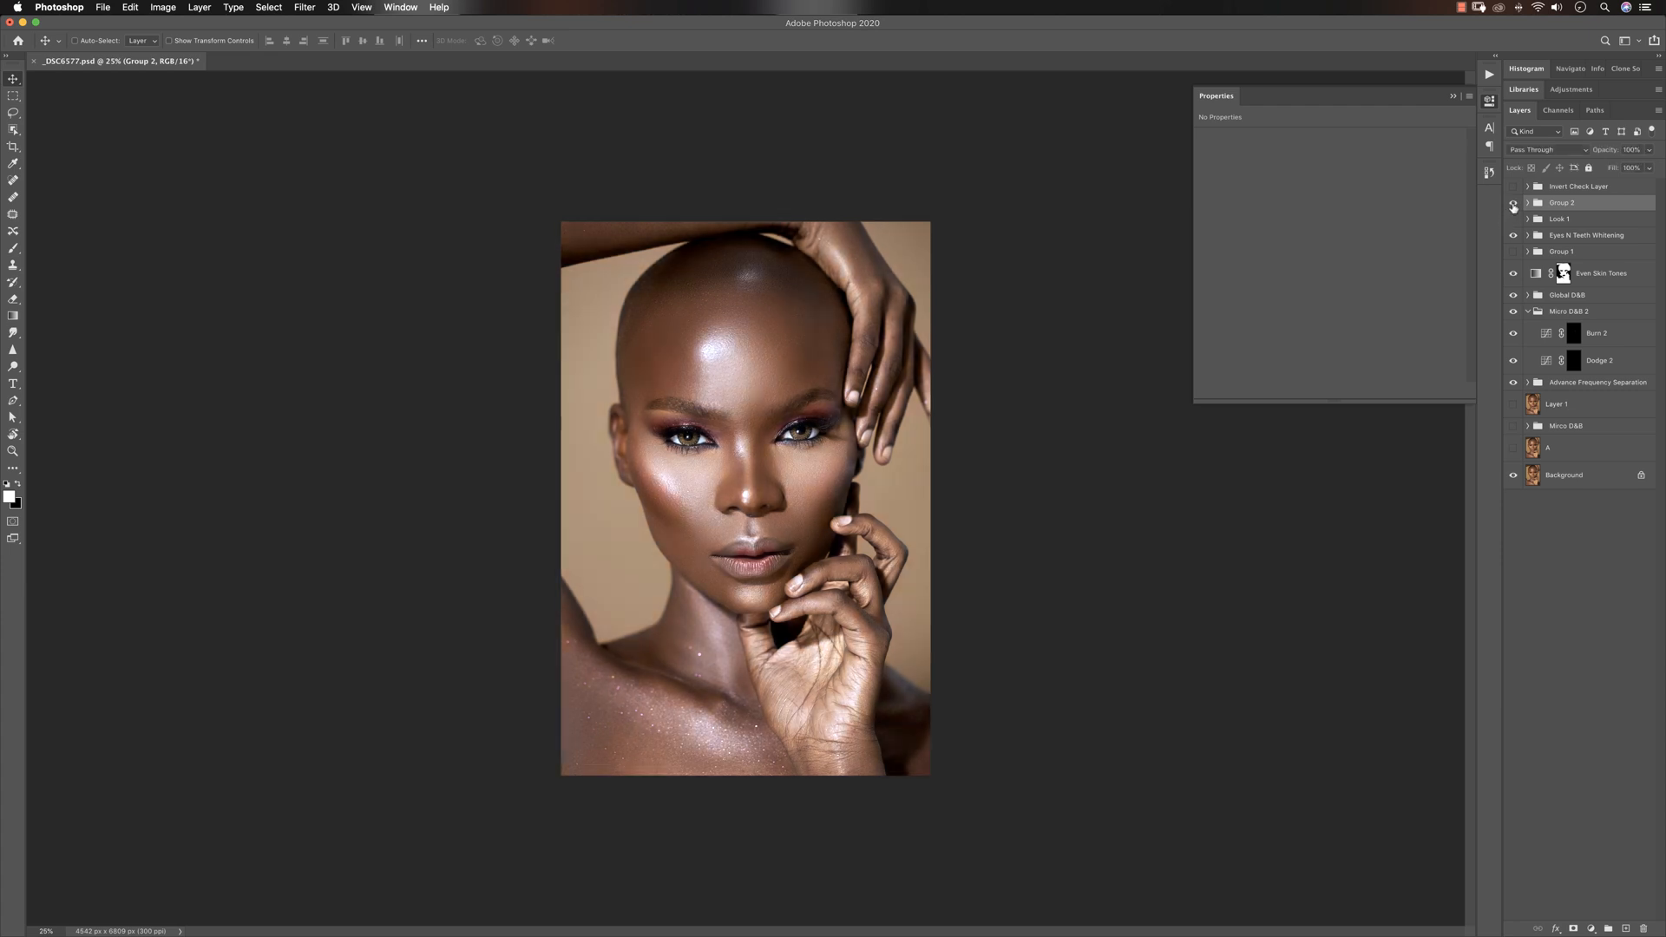
left_click(1514, 206)
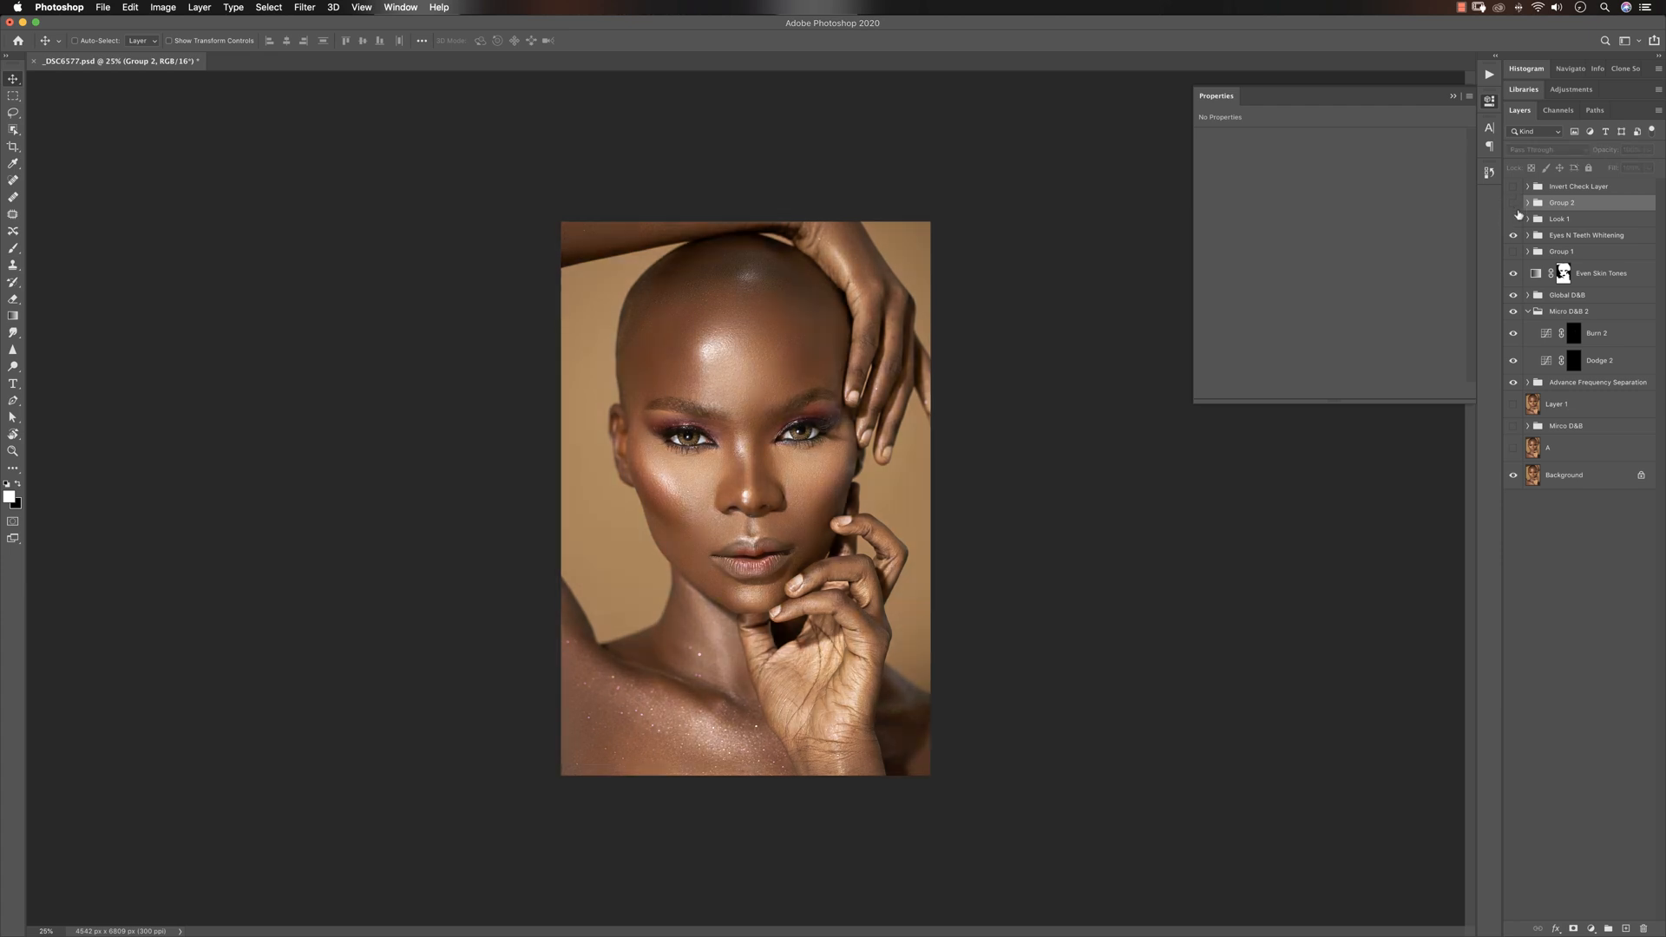
Add a Levels adjustment layer above the hidden groups with the white input at about 230 and the black input at 10
left_click(1591, 928)
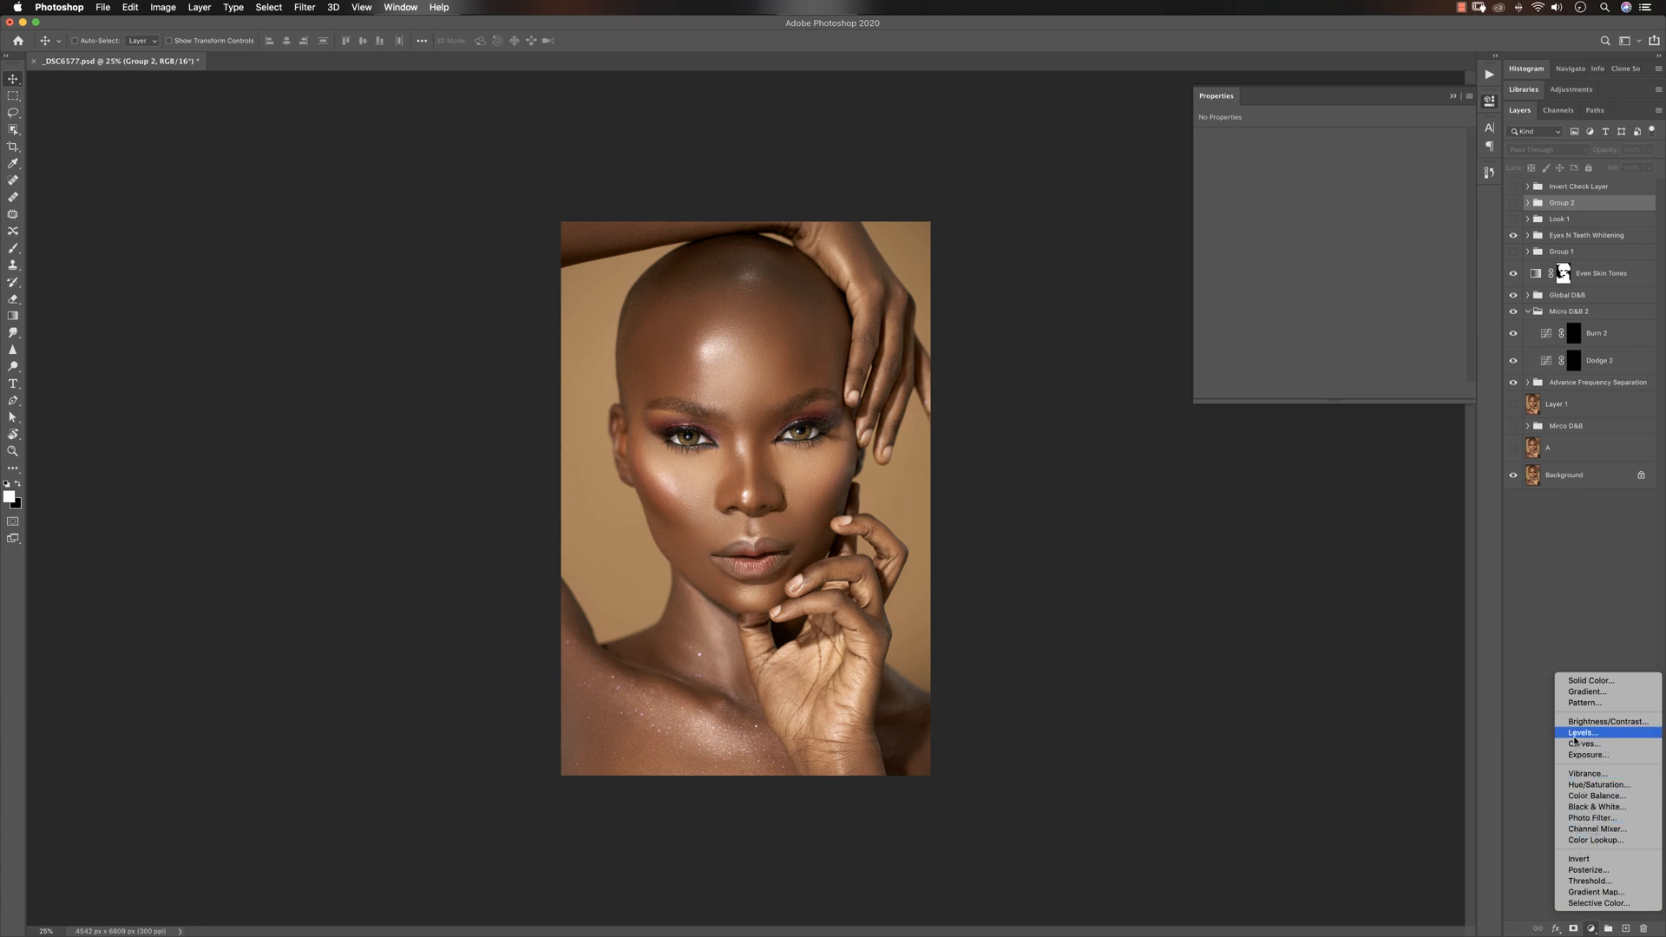
left_click(1575, 733)
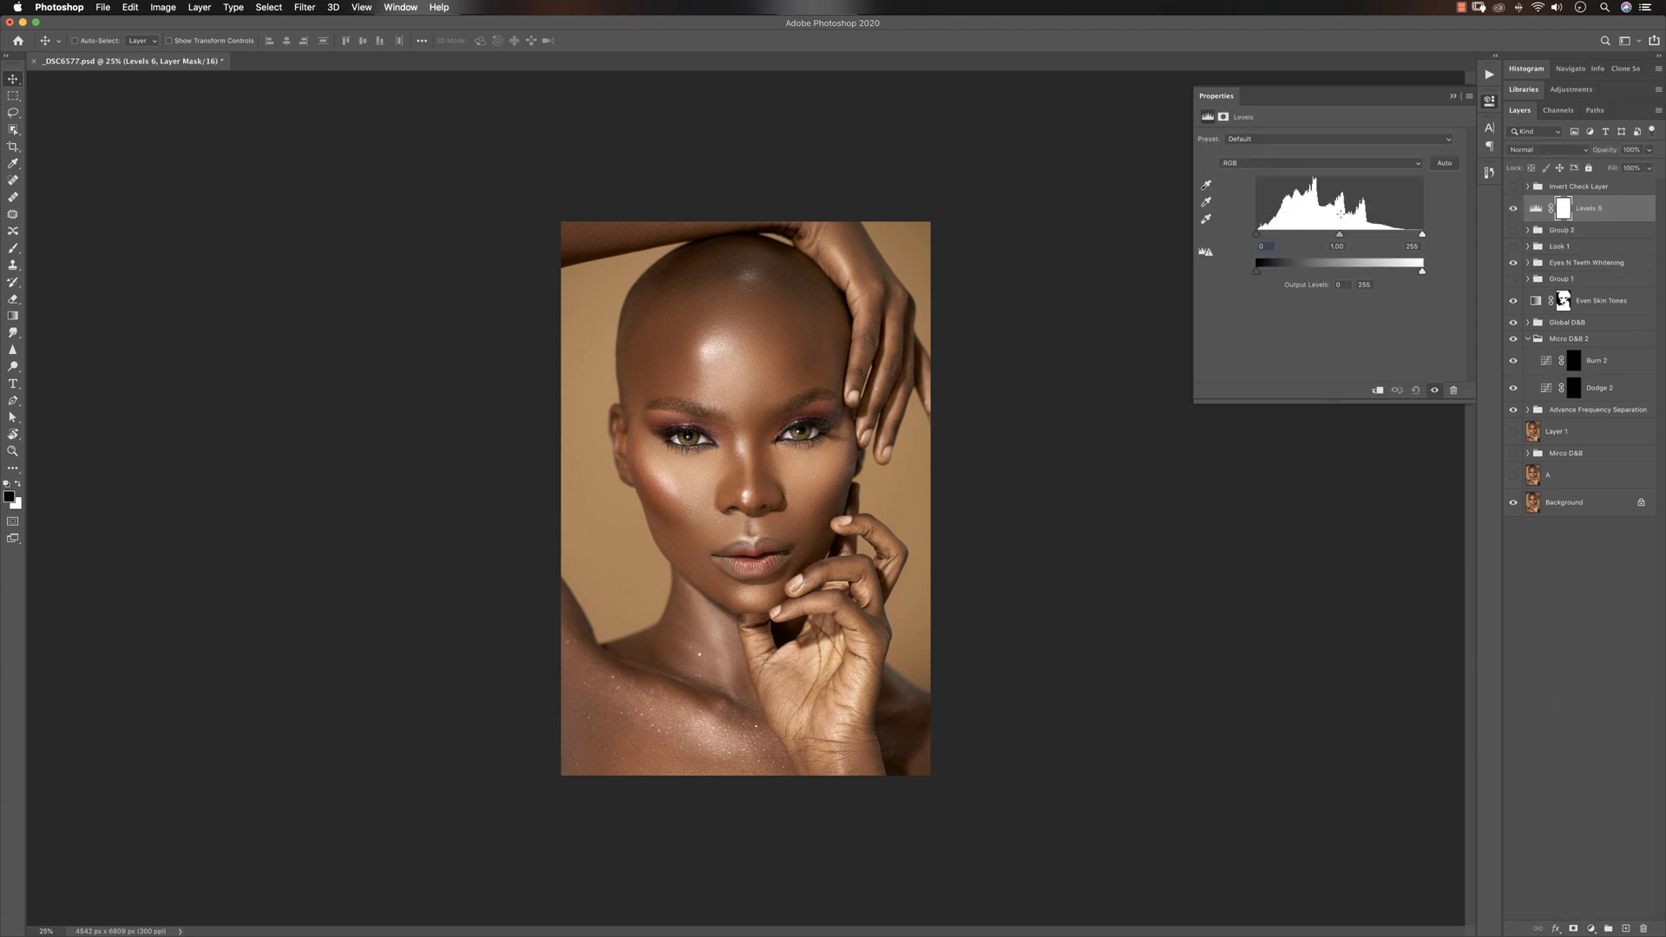
left_click_drag(1422, 234, 1400, 236)
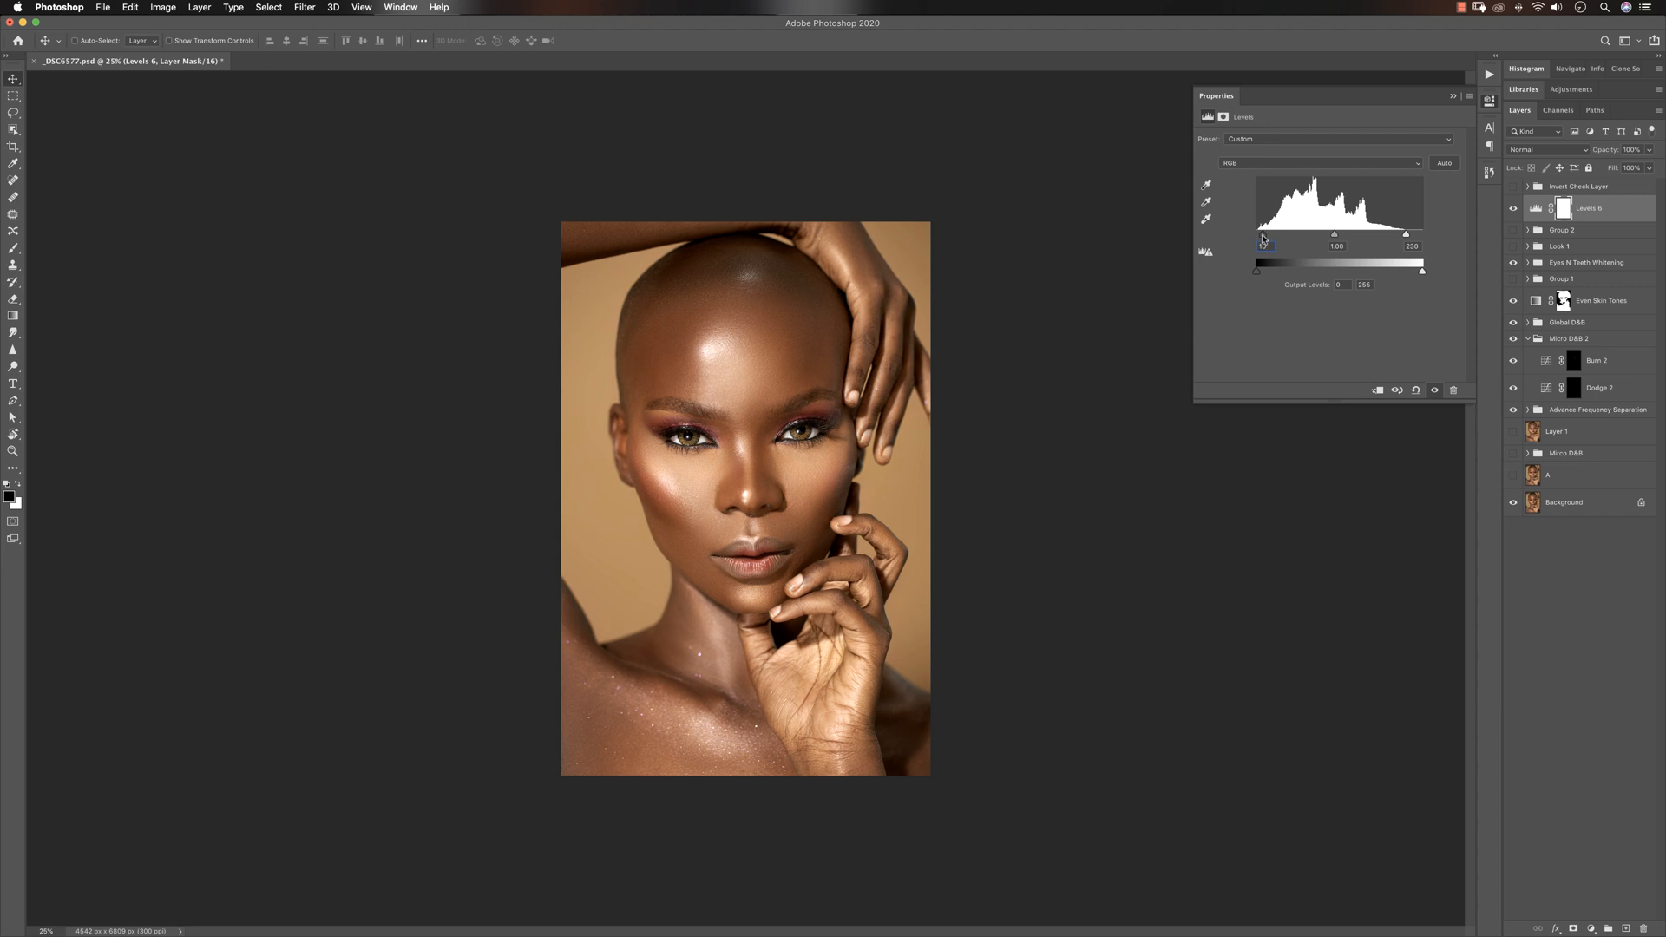
Add a Hue/Saturation adjustment layer, sample the skin on the forehead, and set the Reds saturation to -12
left_click(1590, 928)
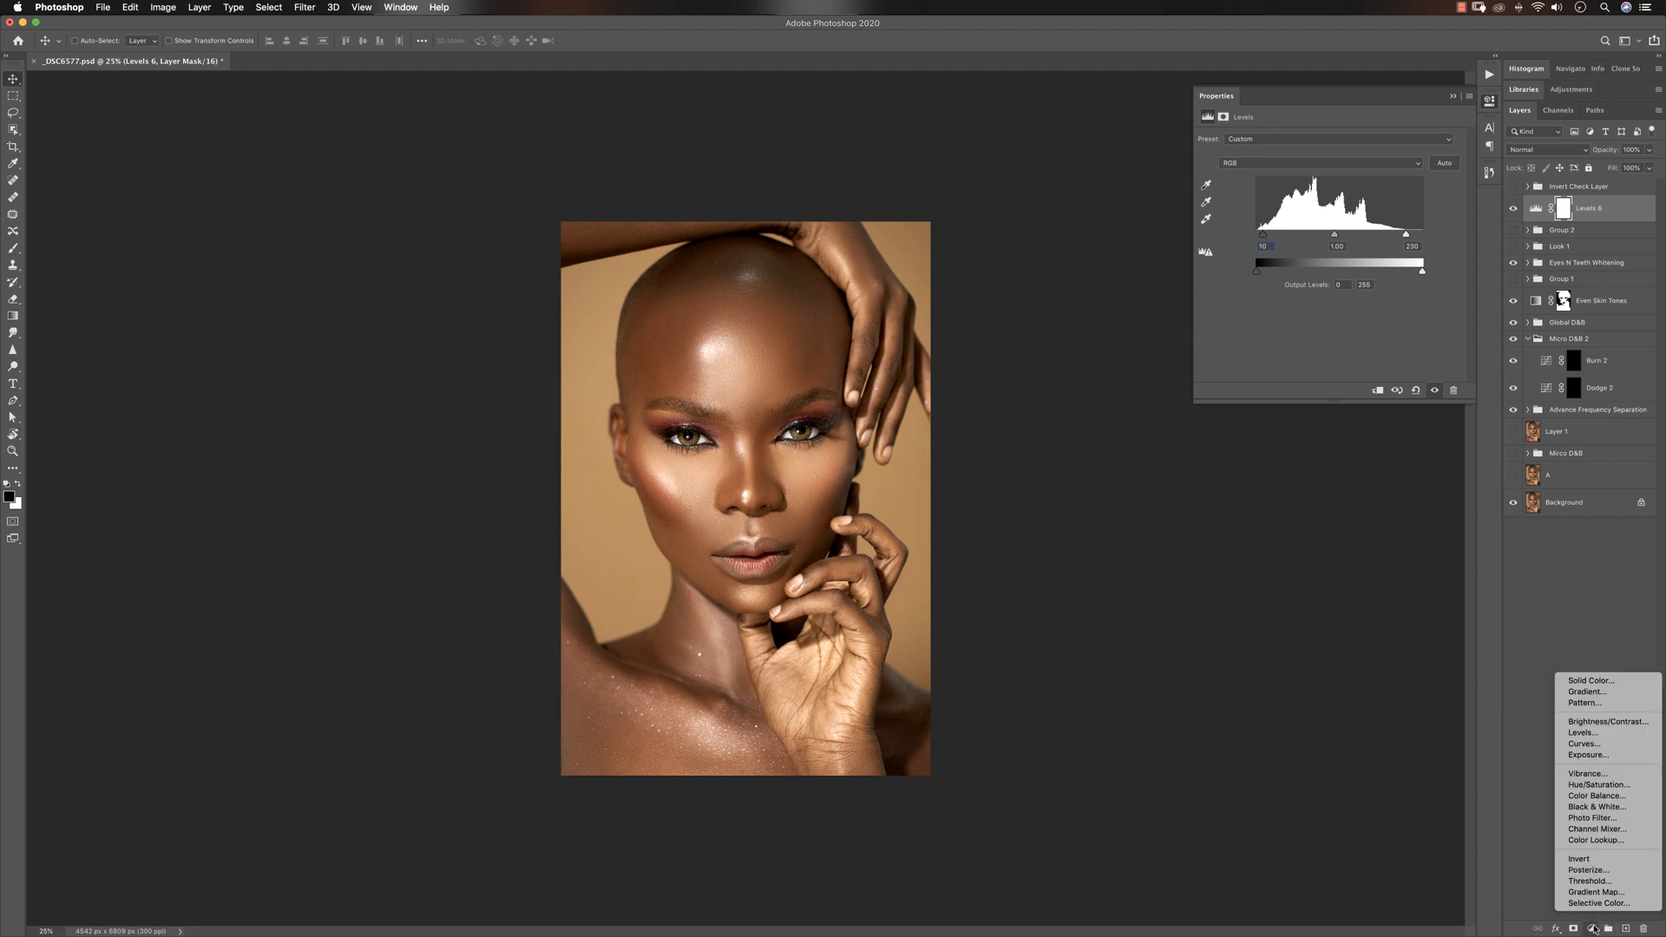
left_click(1596, 786)
left_click(1207, 156)
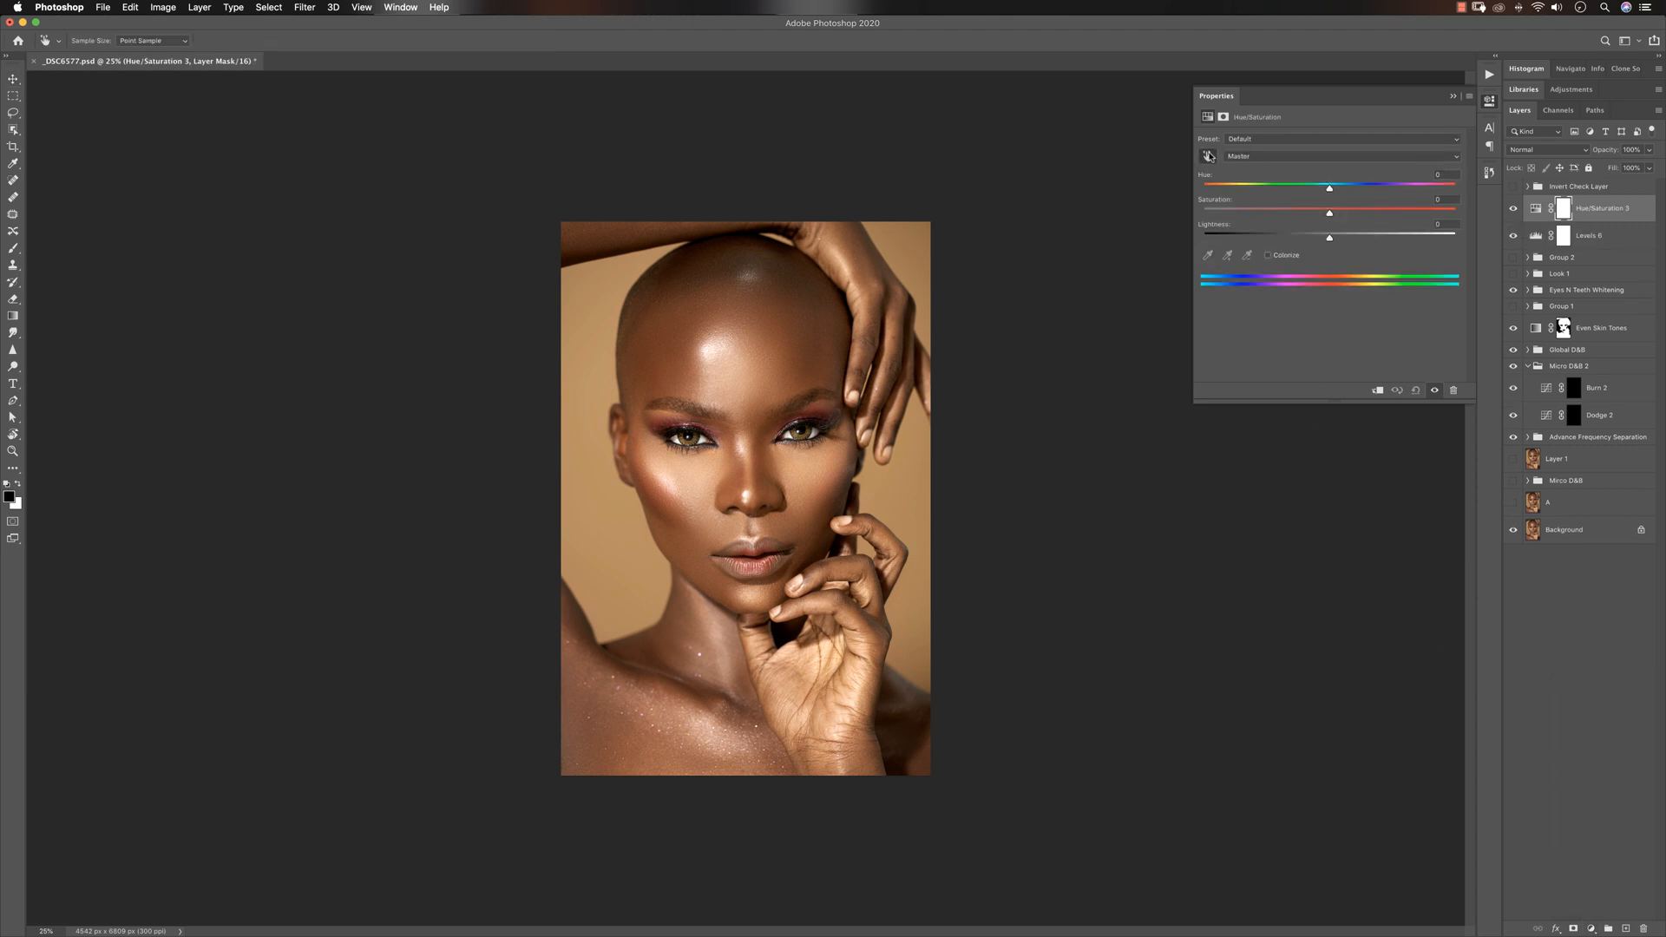
left_click(772, 339)
left_click_drag(1329, 212, 1316, 216)
left_click_drag(1313, 216, 1315, 224)
Set the Yellows saturation to -10 and the Reds lightness to -10 in the Hue/Saturation layer
left_click(1230, 161)
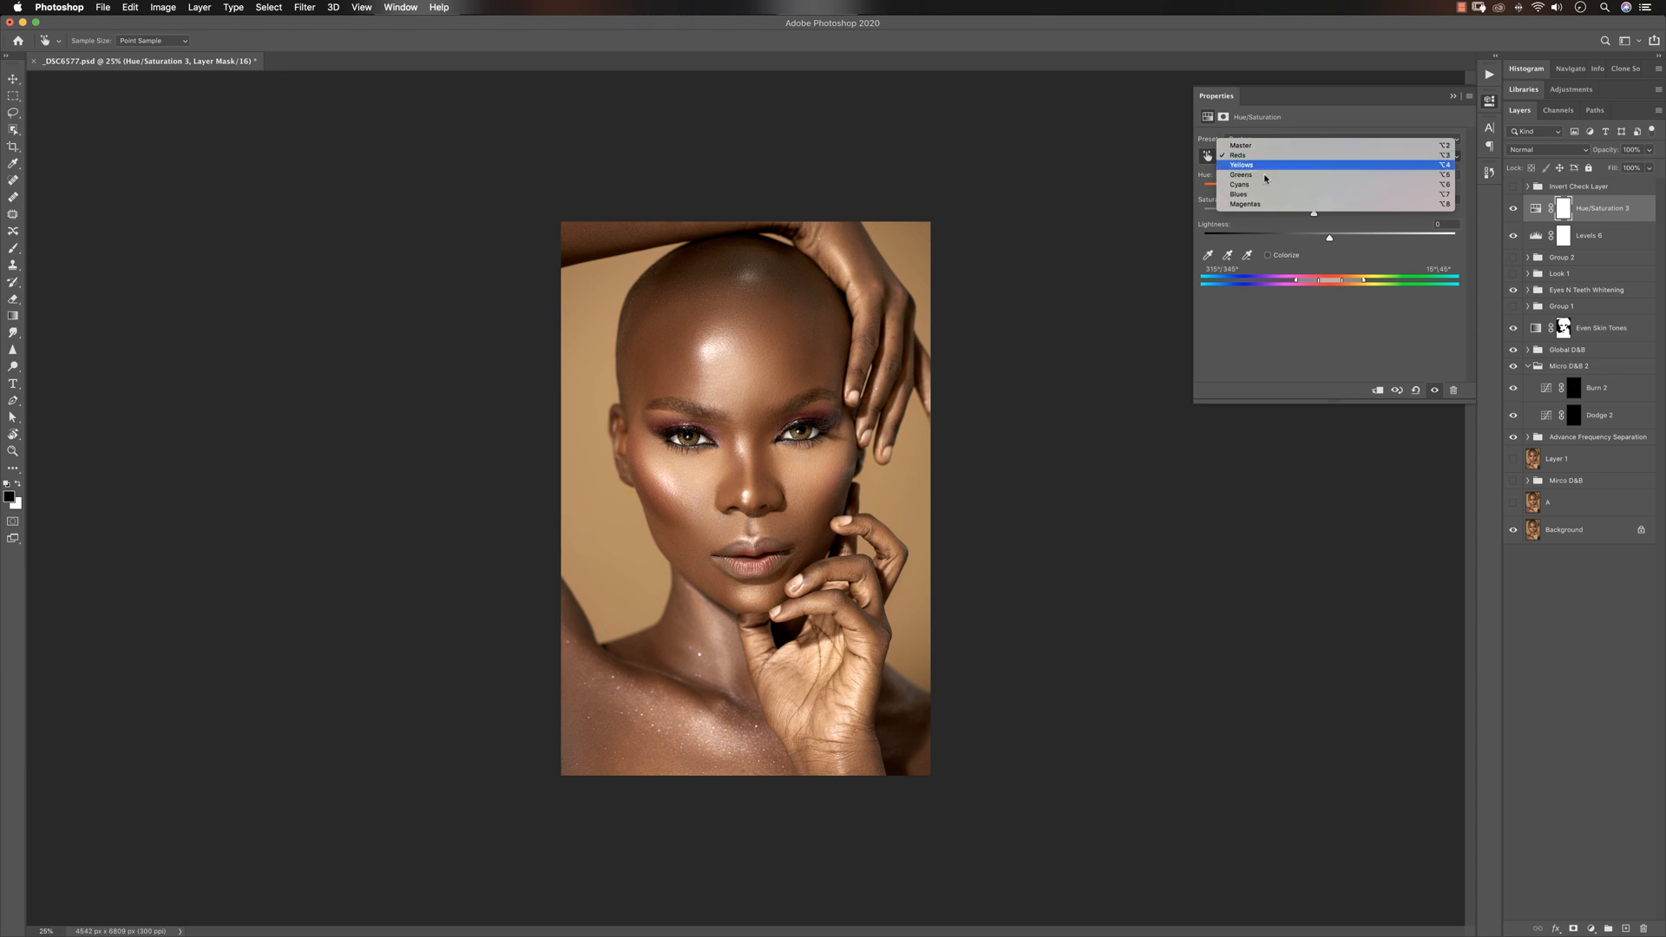
left_click(1260, 166)
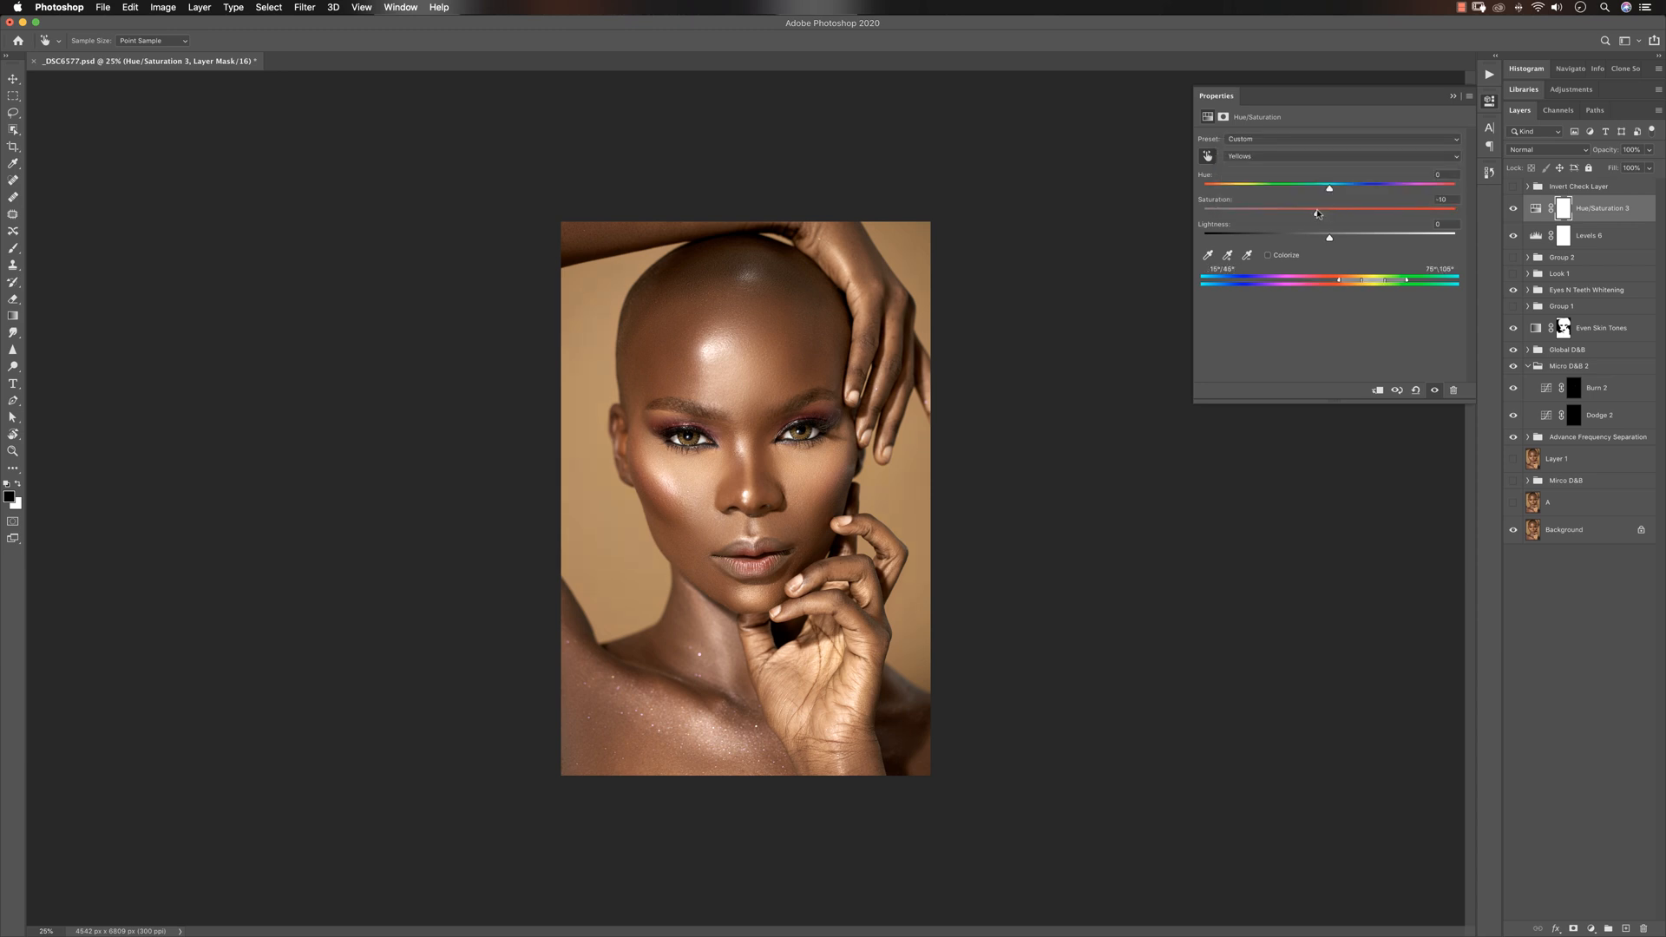
left_click(1271, 158)
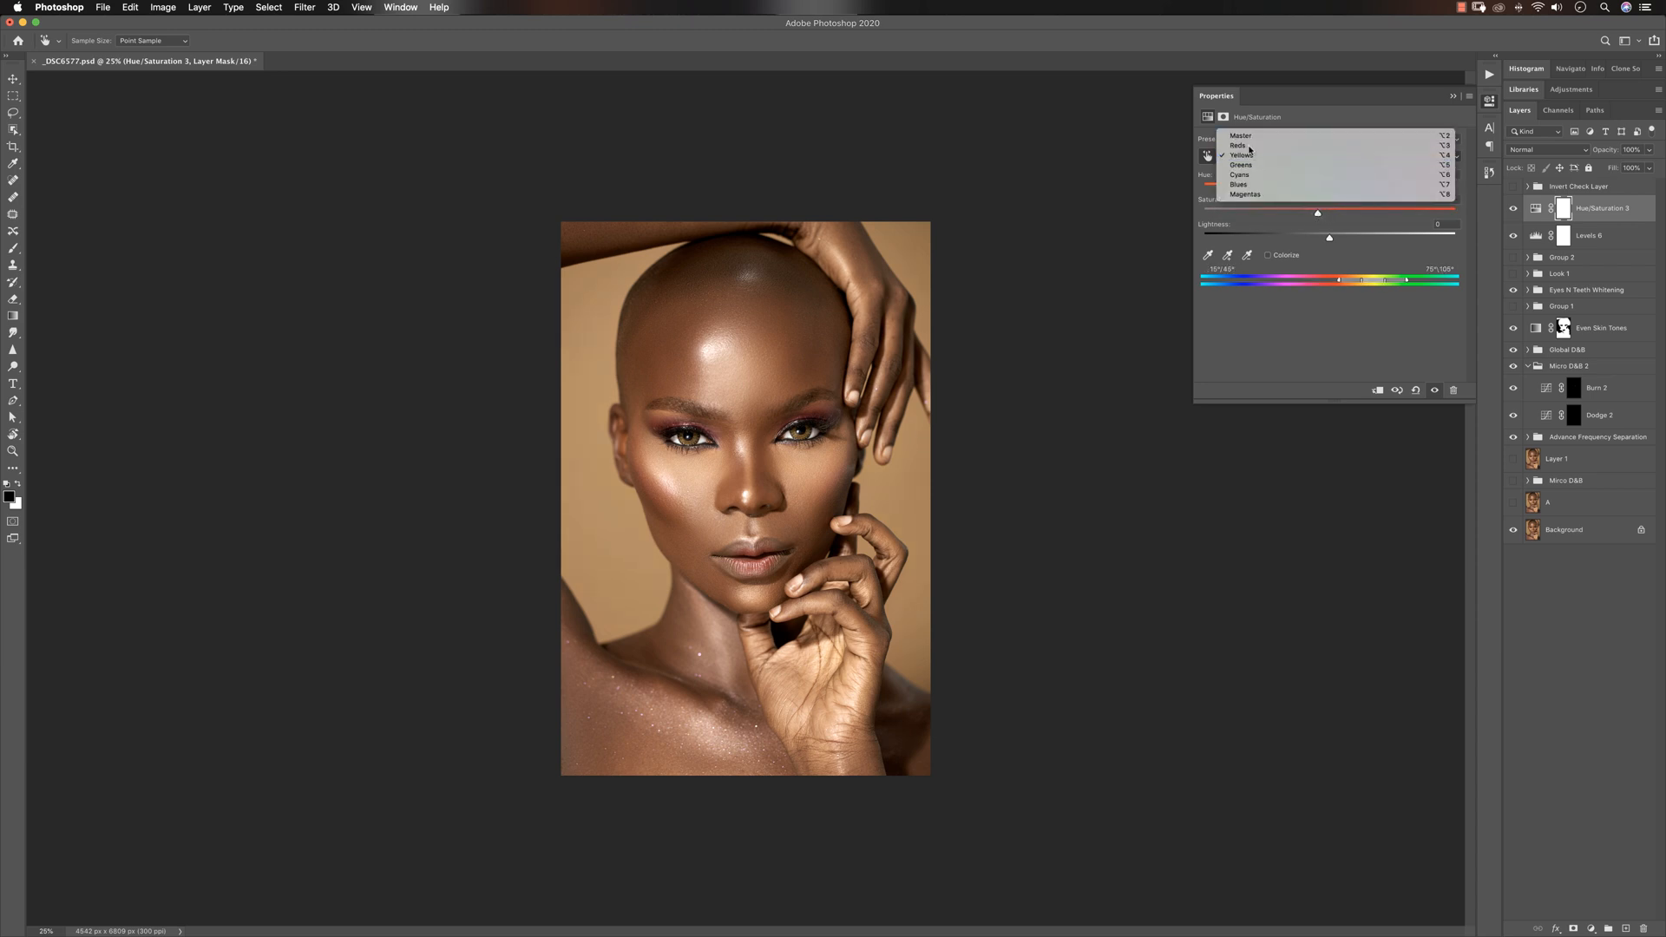
left_click(1253, 144)
left_click_drag(1329, 240, 1316, 240)
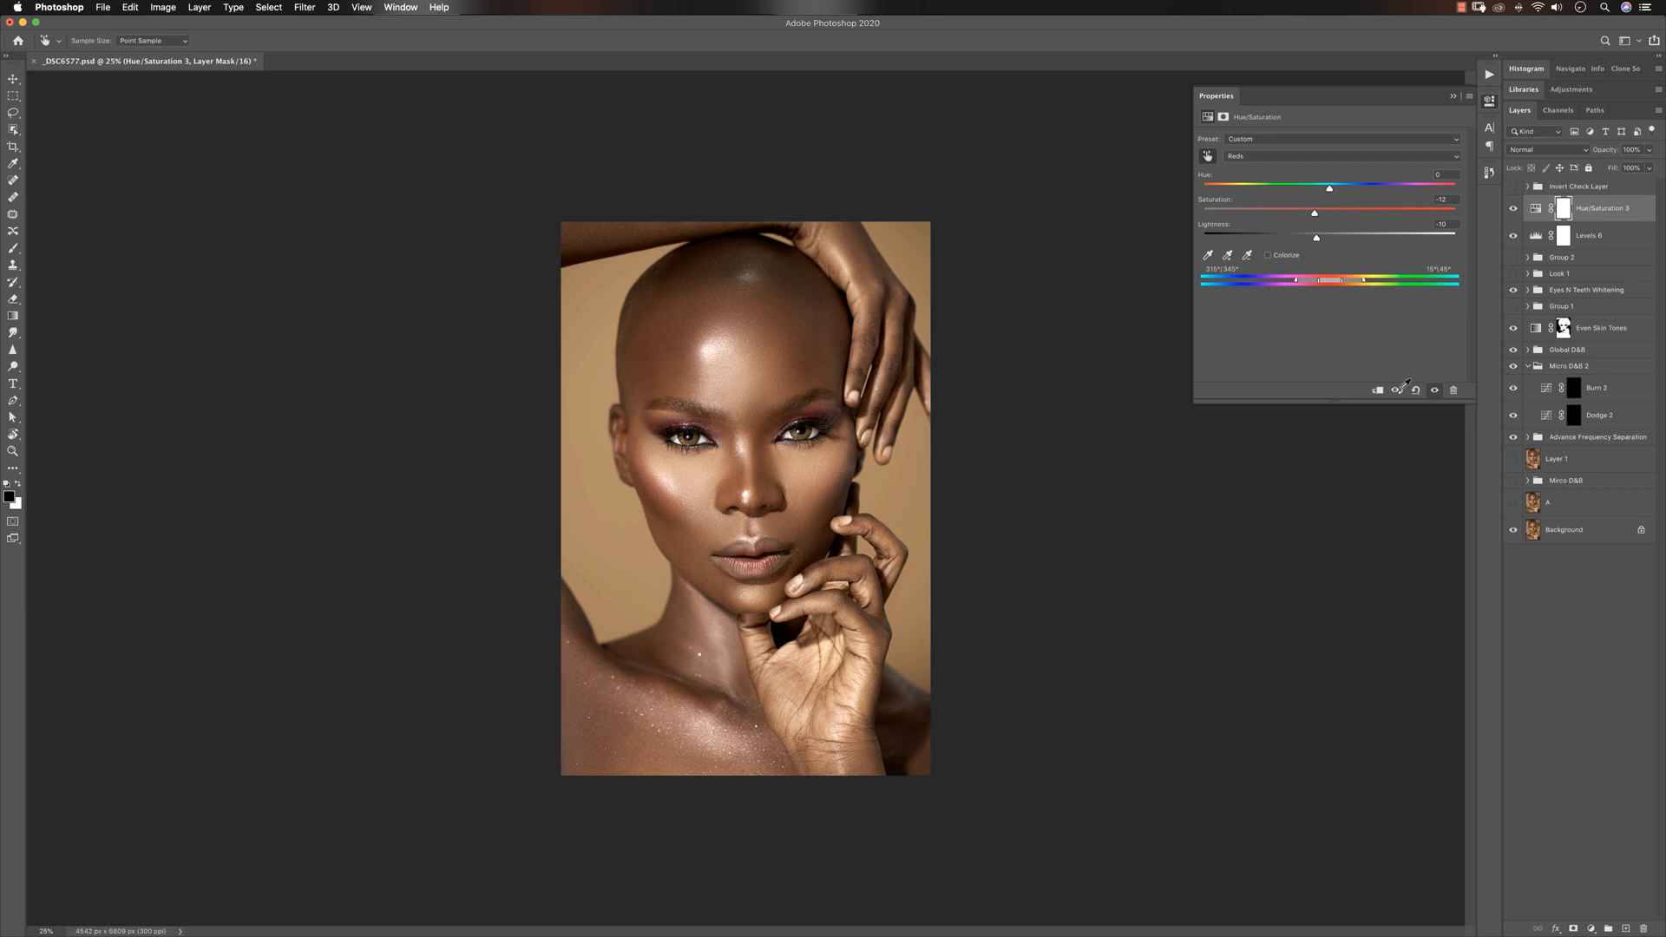
Run the Rich Tones action and lower the resulting layer's opacity to about 20%
left_click(1592, 929)
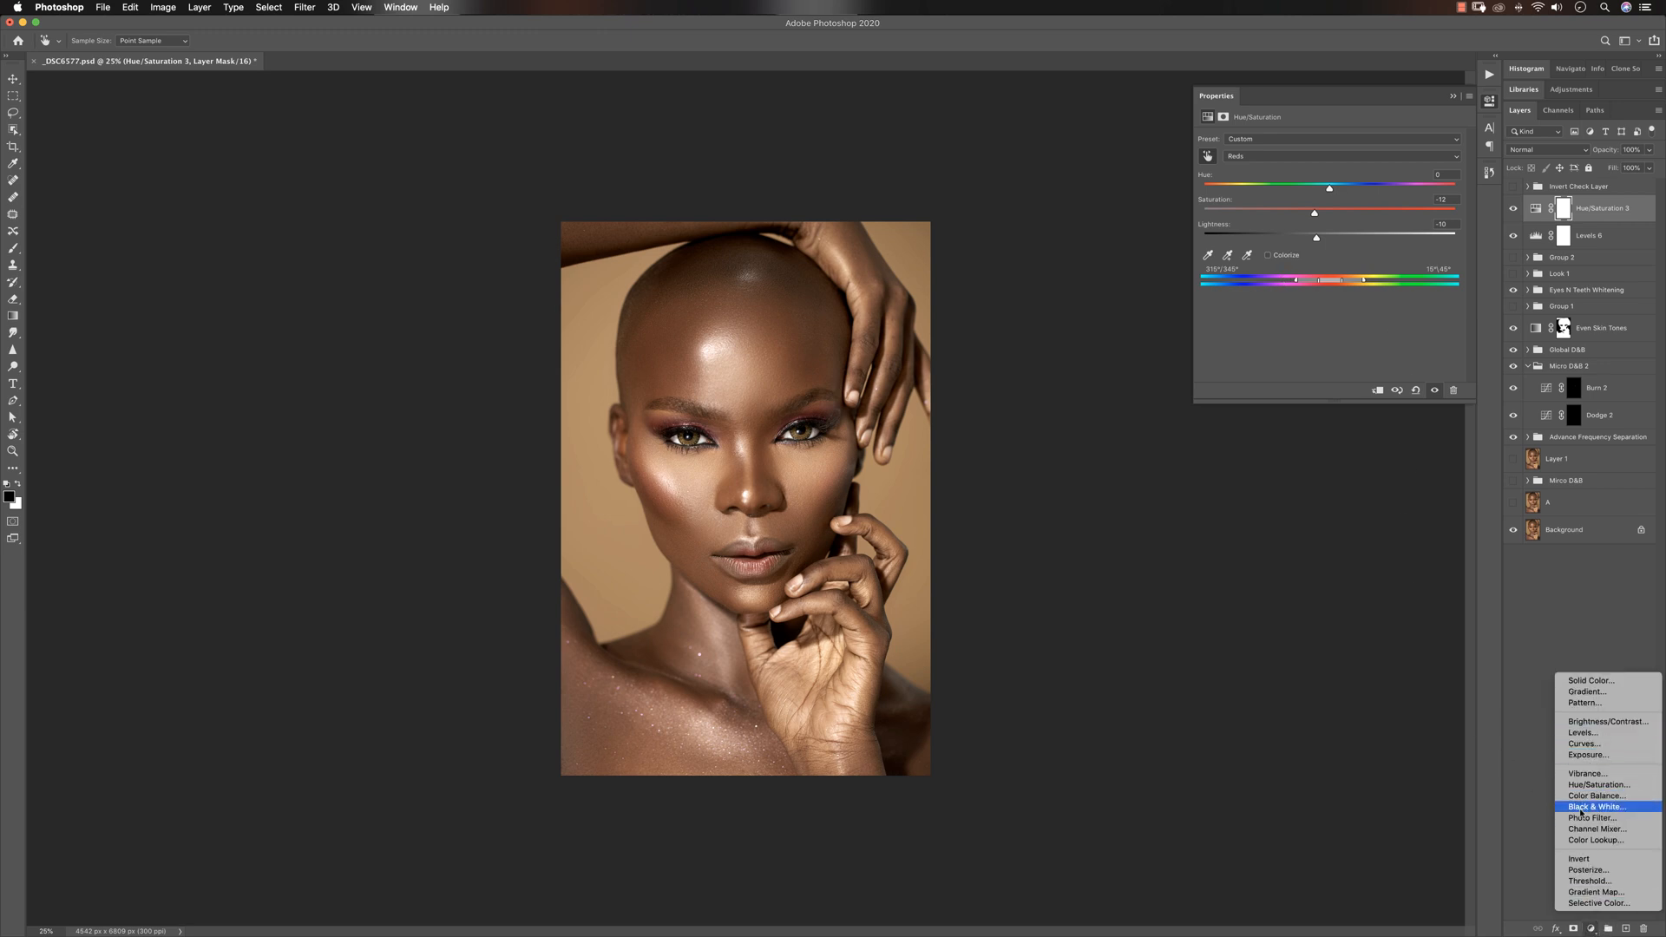
left_click(1542, 799)
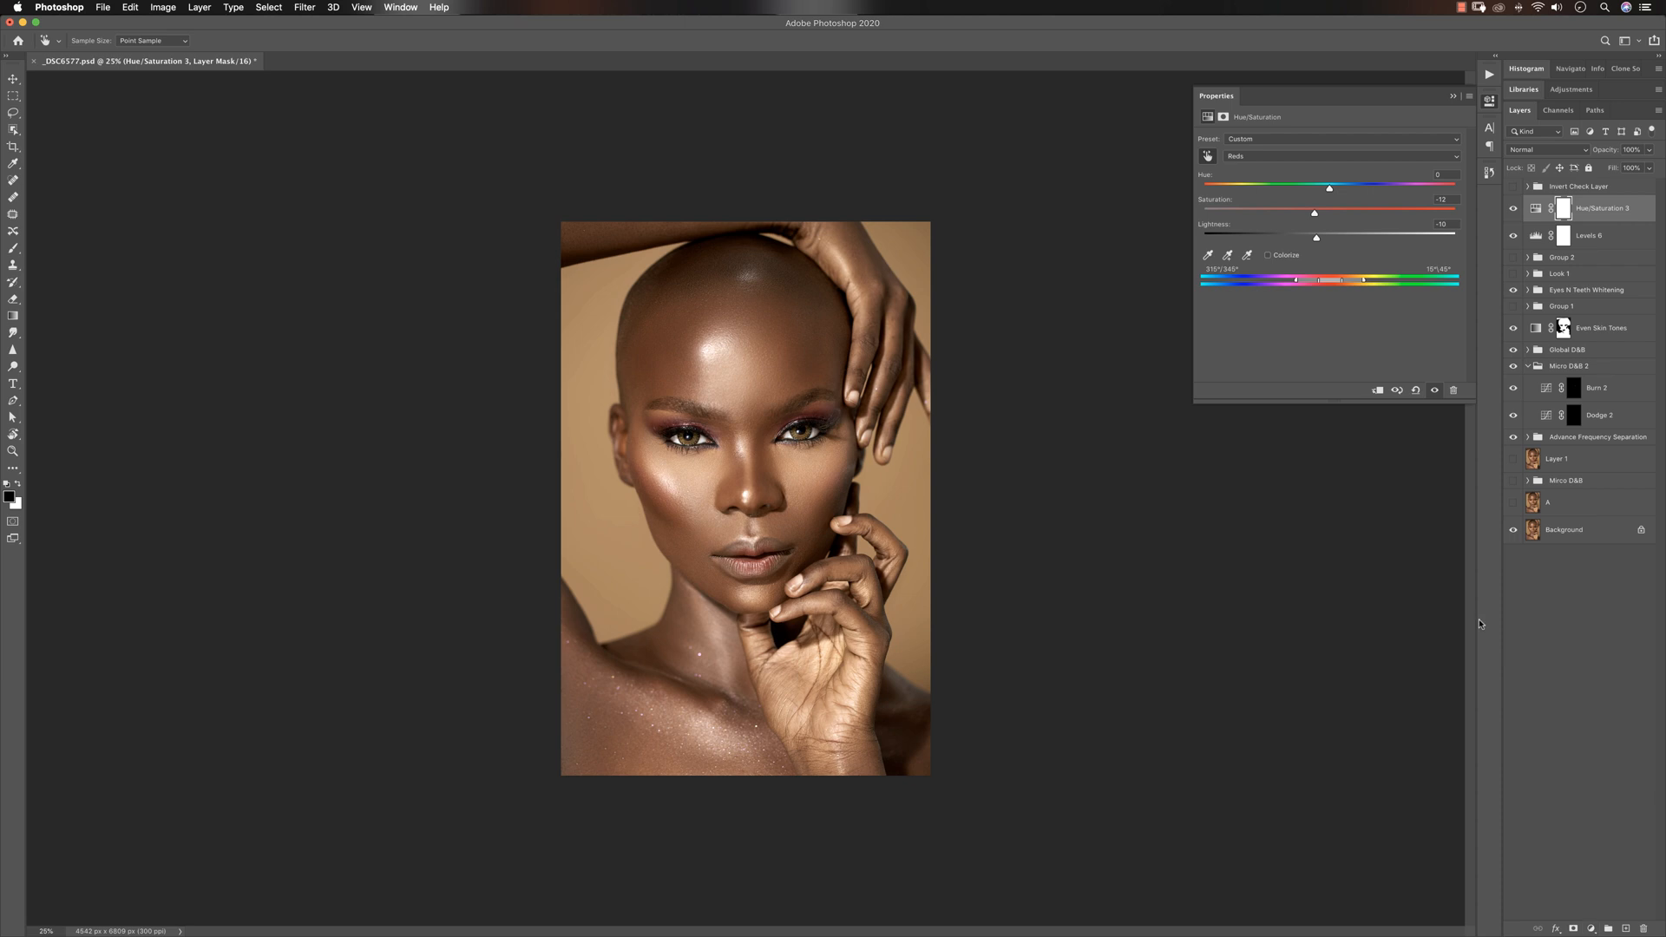
left_click(1489, 73)
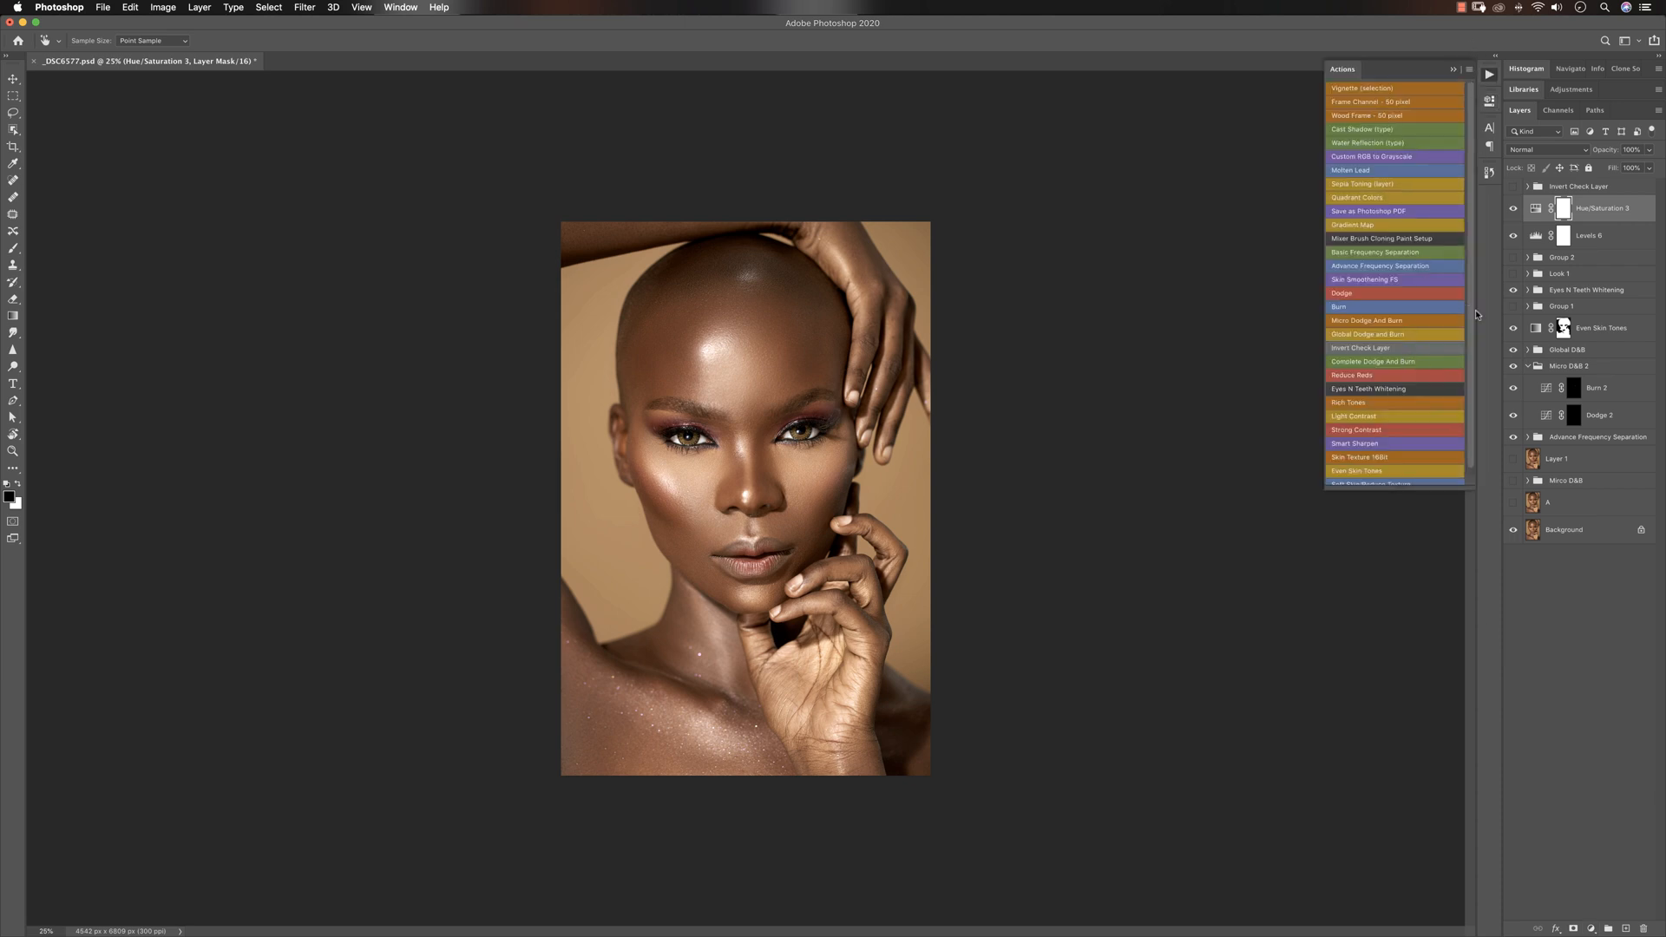
scroll(1464, 343, "down", 2)
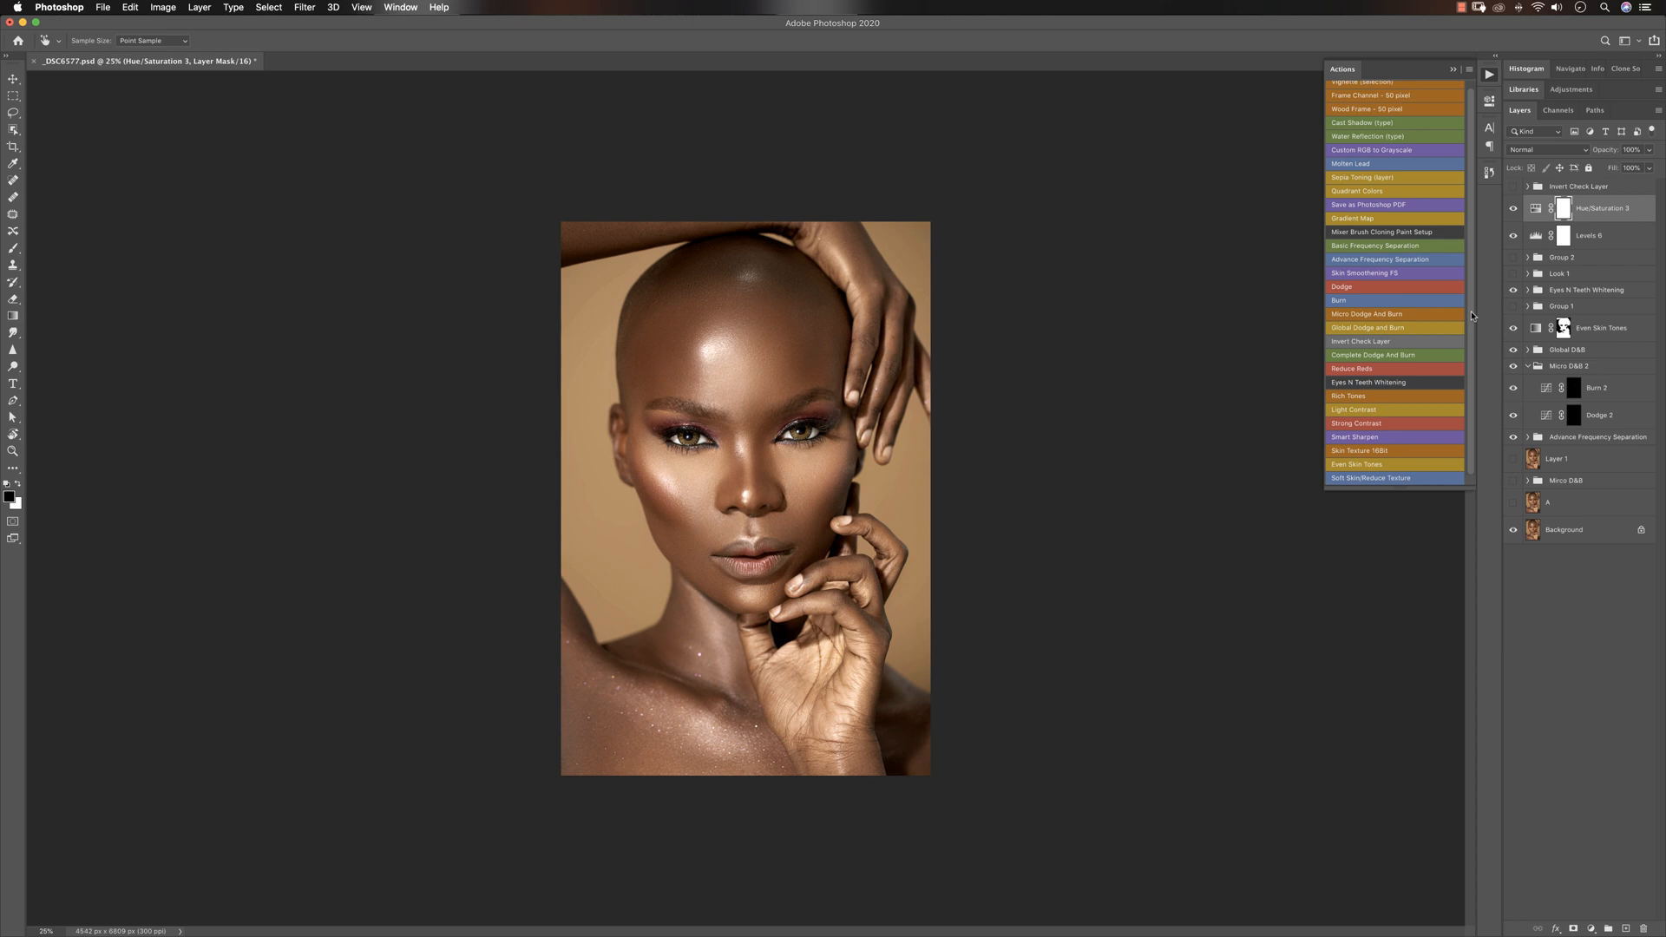
left_click(1341, 395)
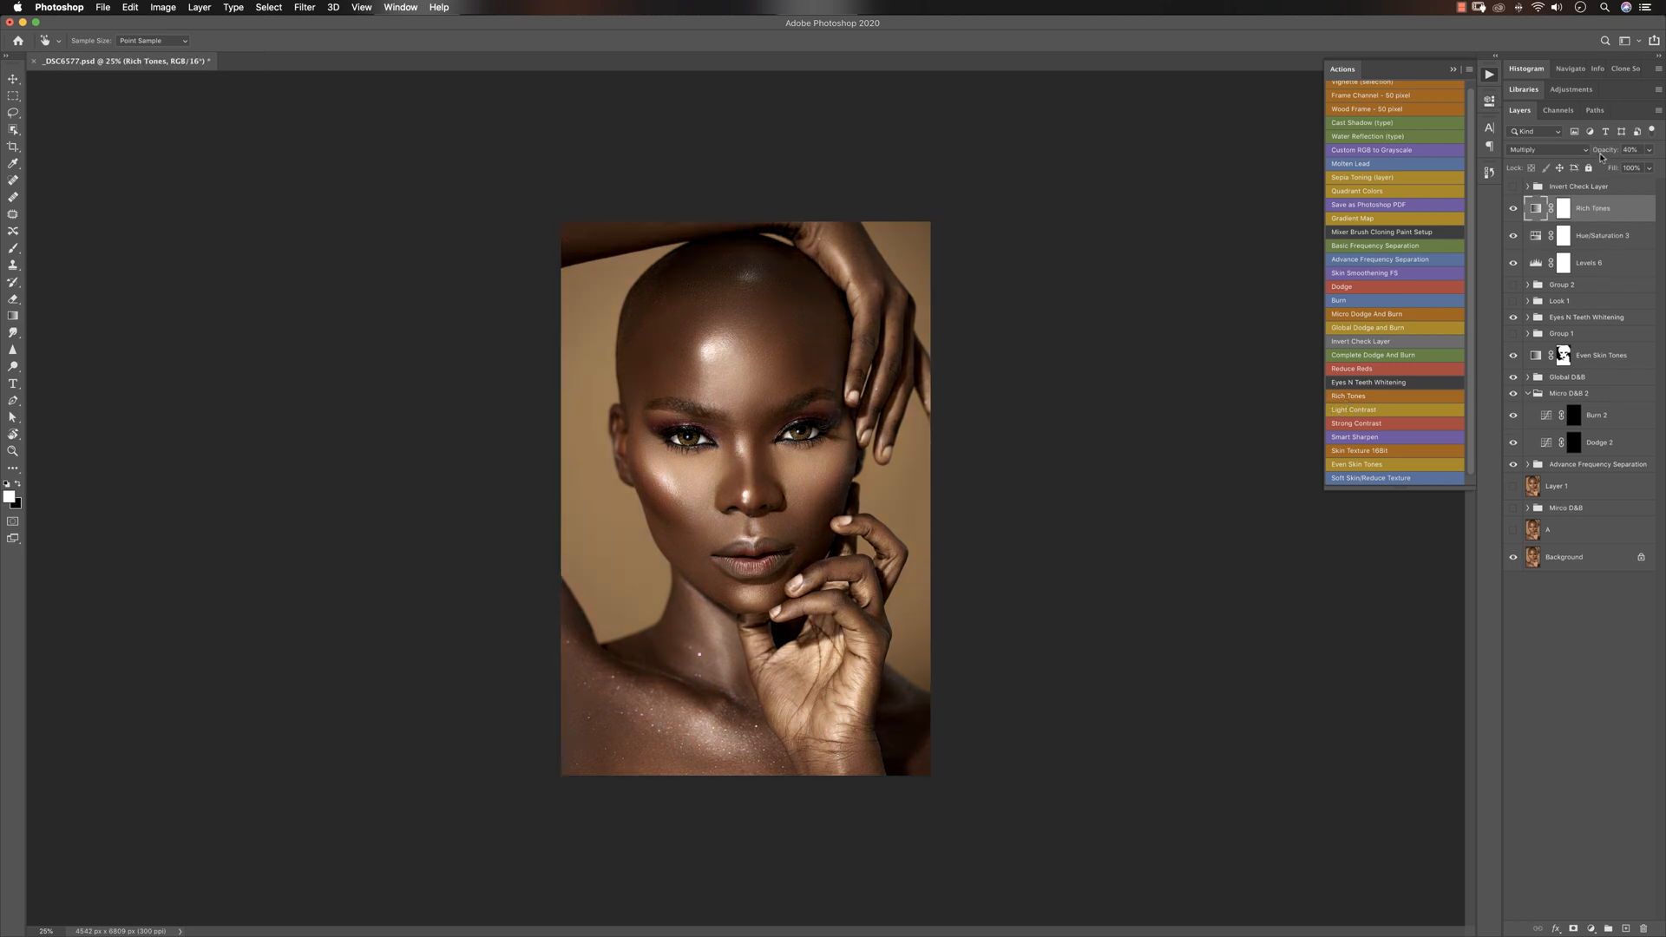
left_click(1649, 150)
left_click_drag(1619, 166, 1611, 165)
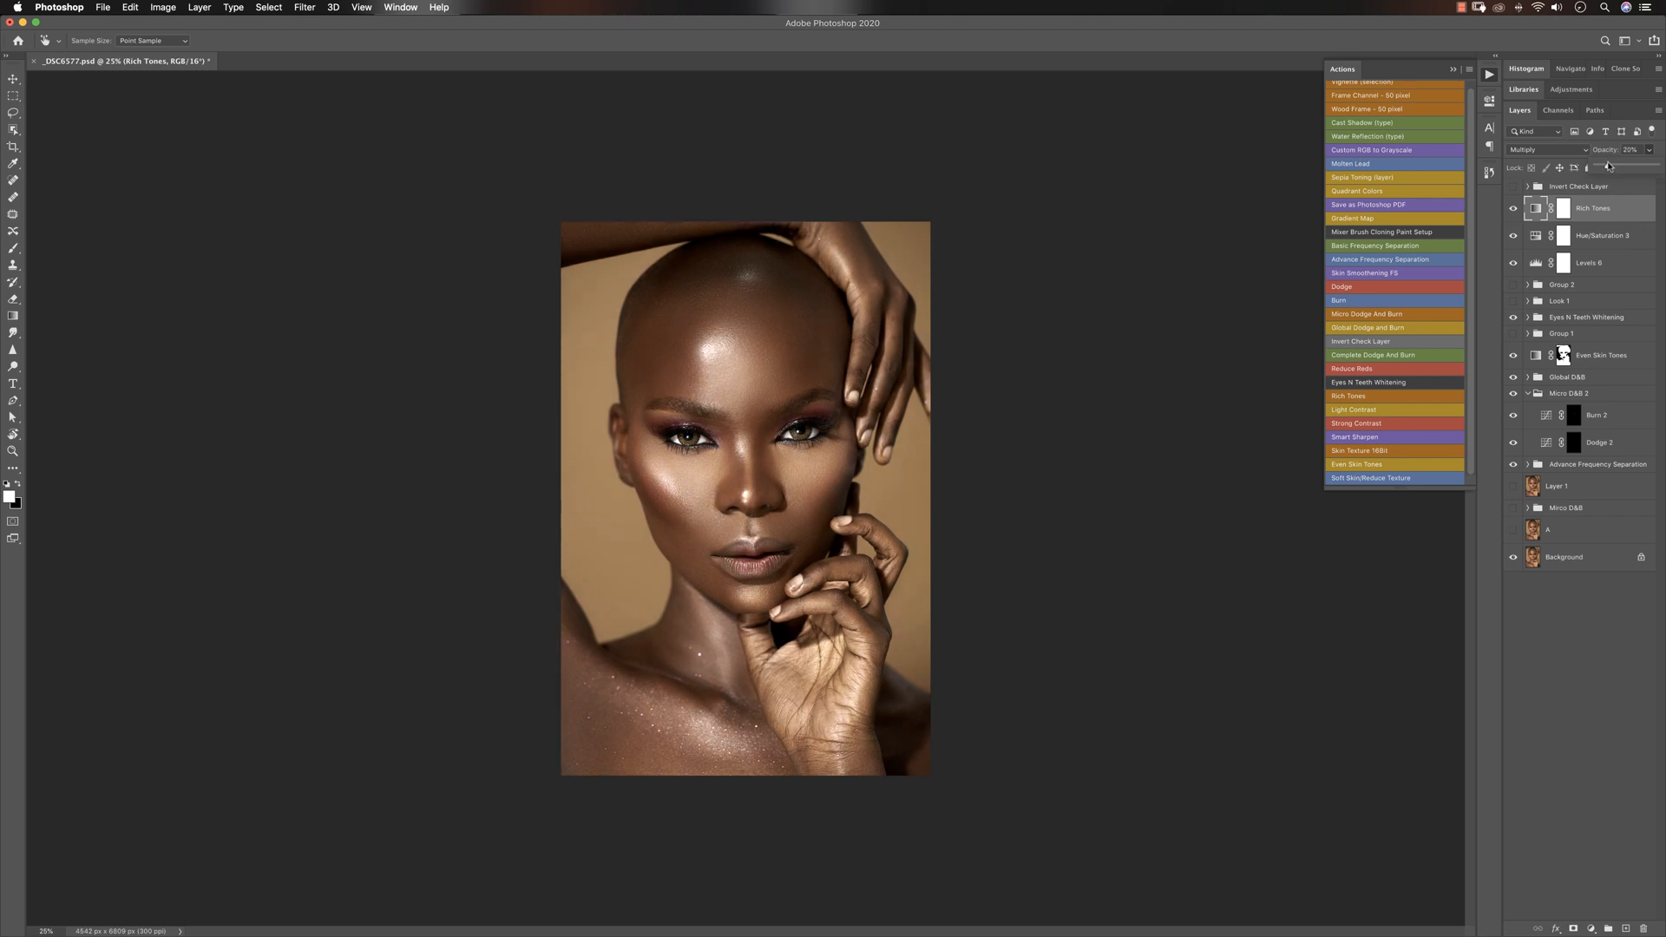
left_click(1599, 209)
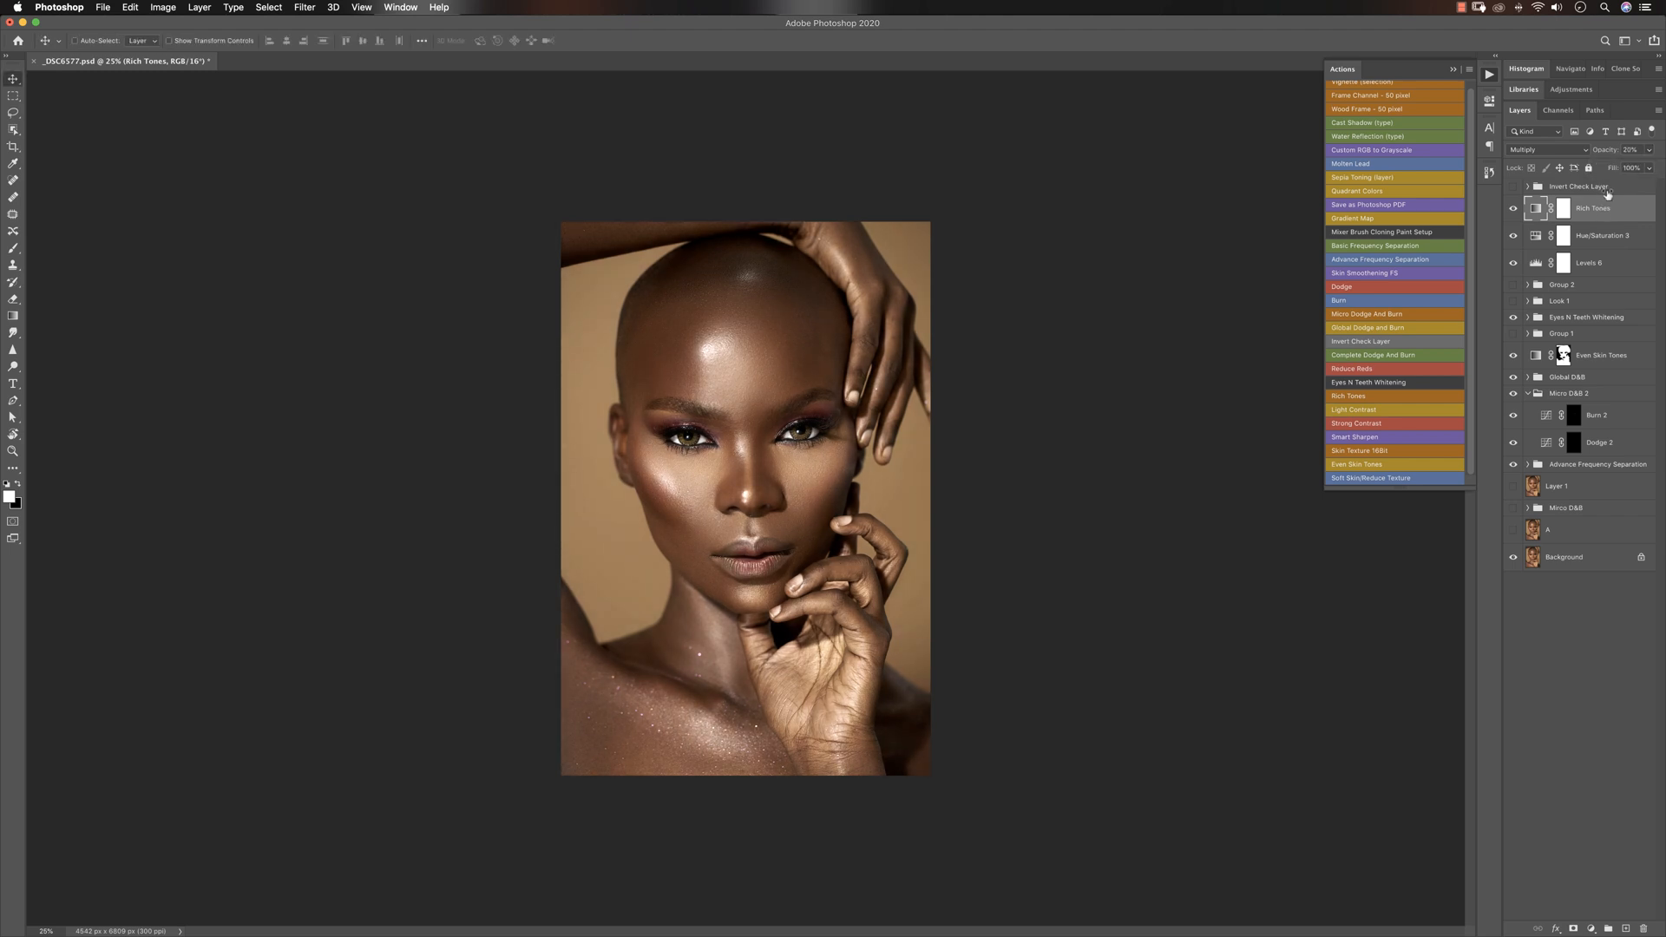
left_click(1591, 928)
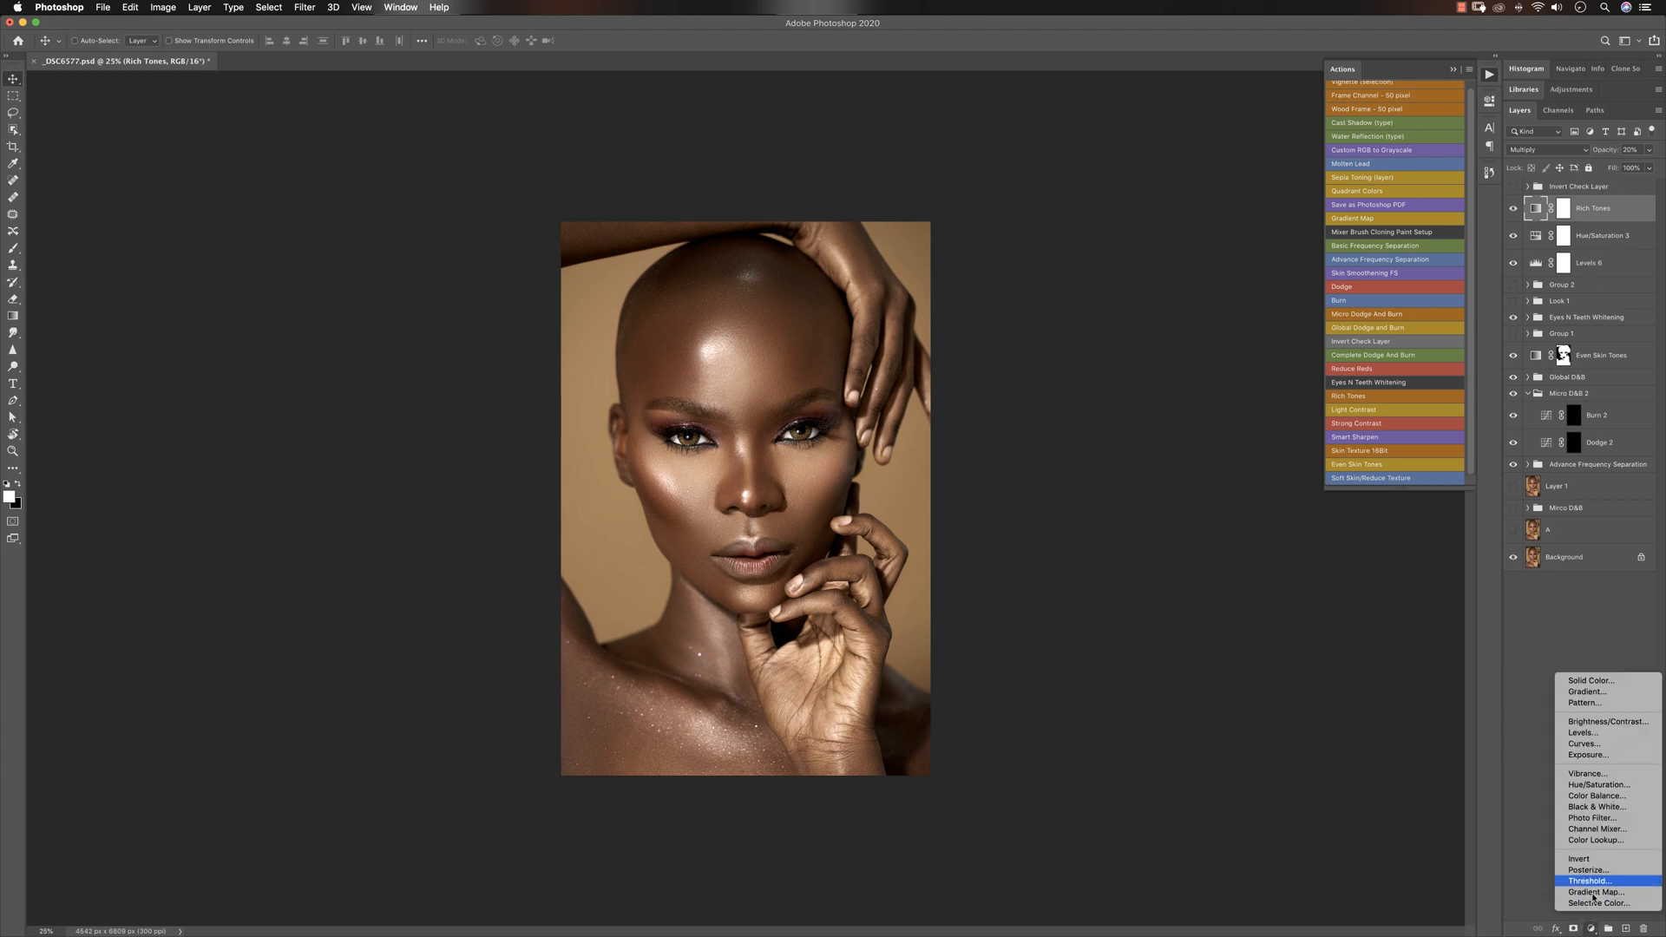
left_click(1592, 829)
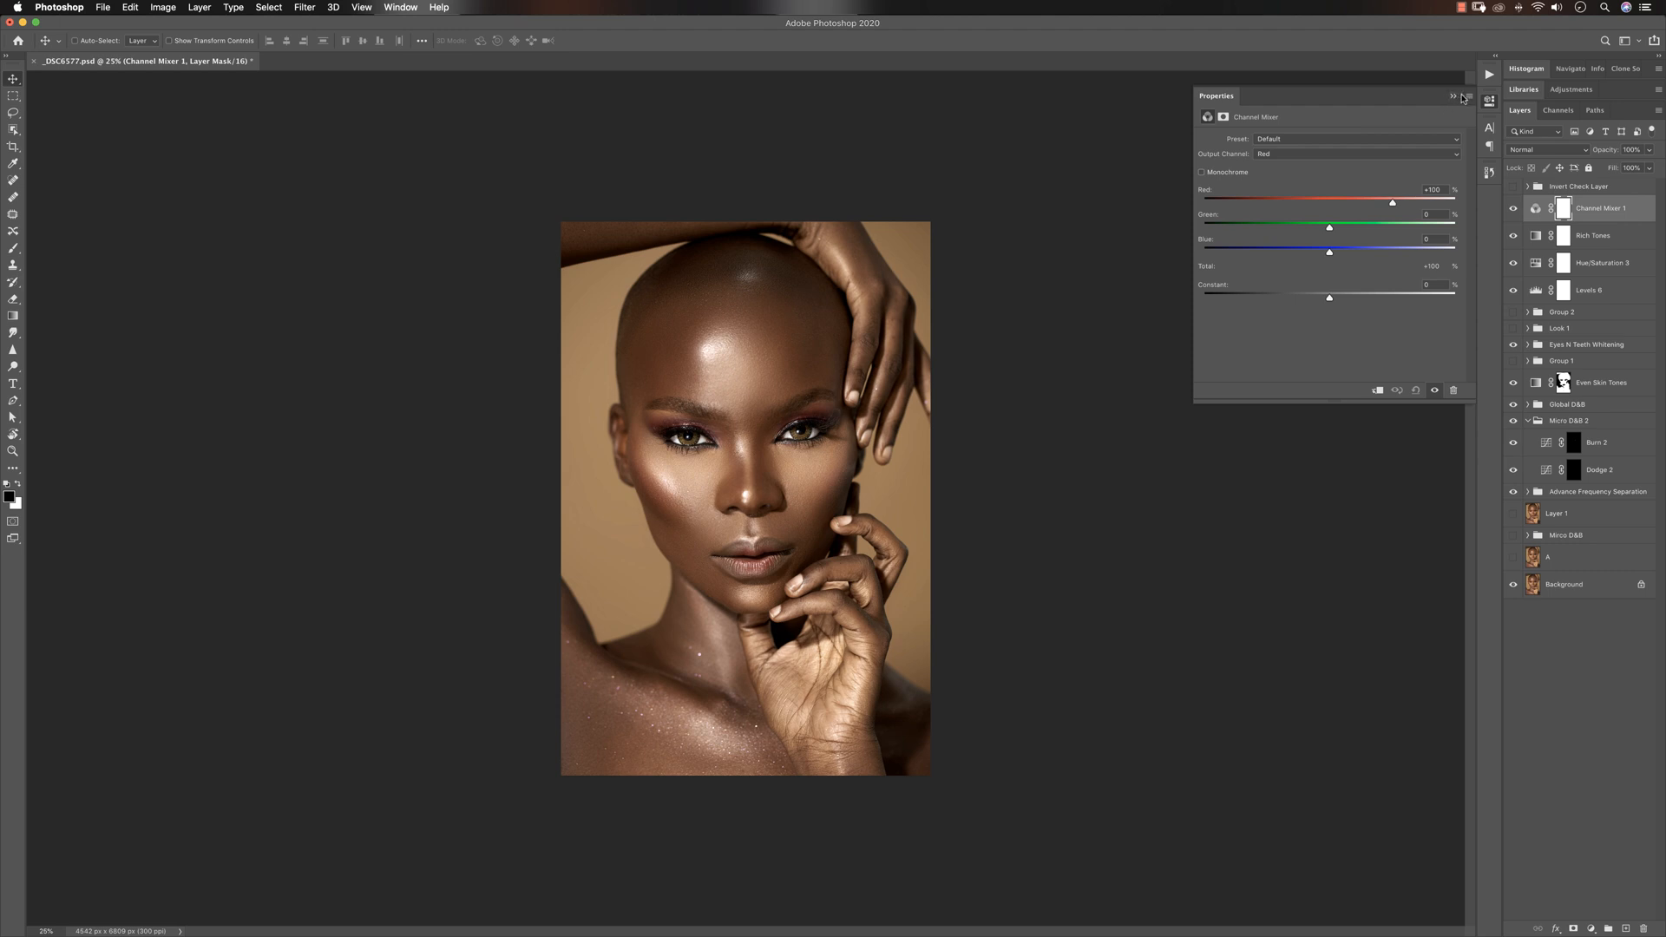
left_click(1453, 96)
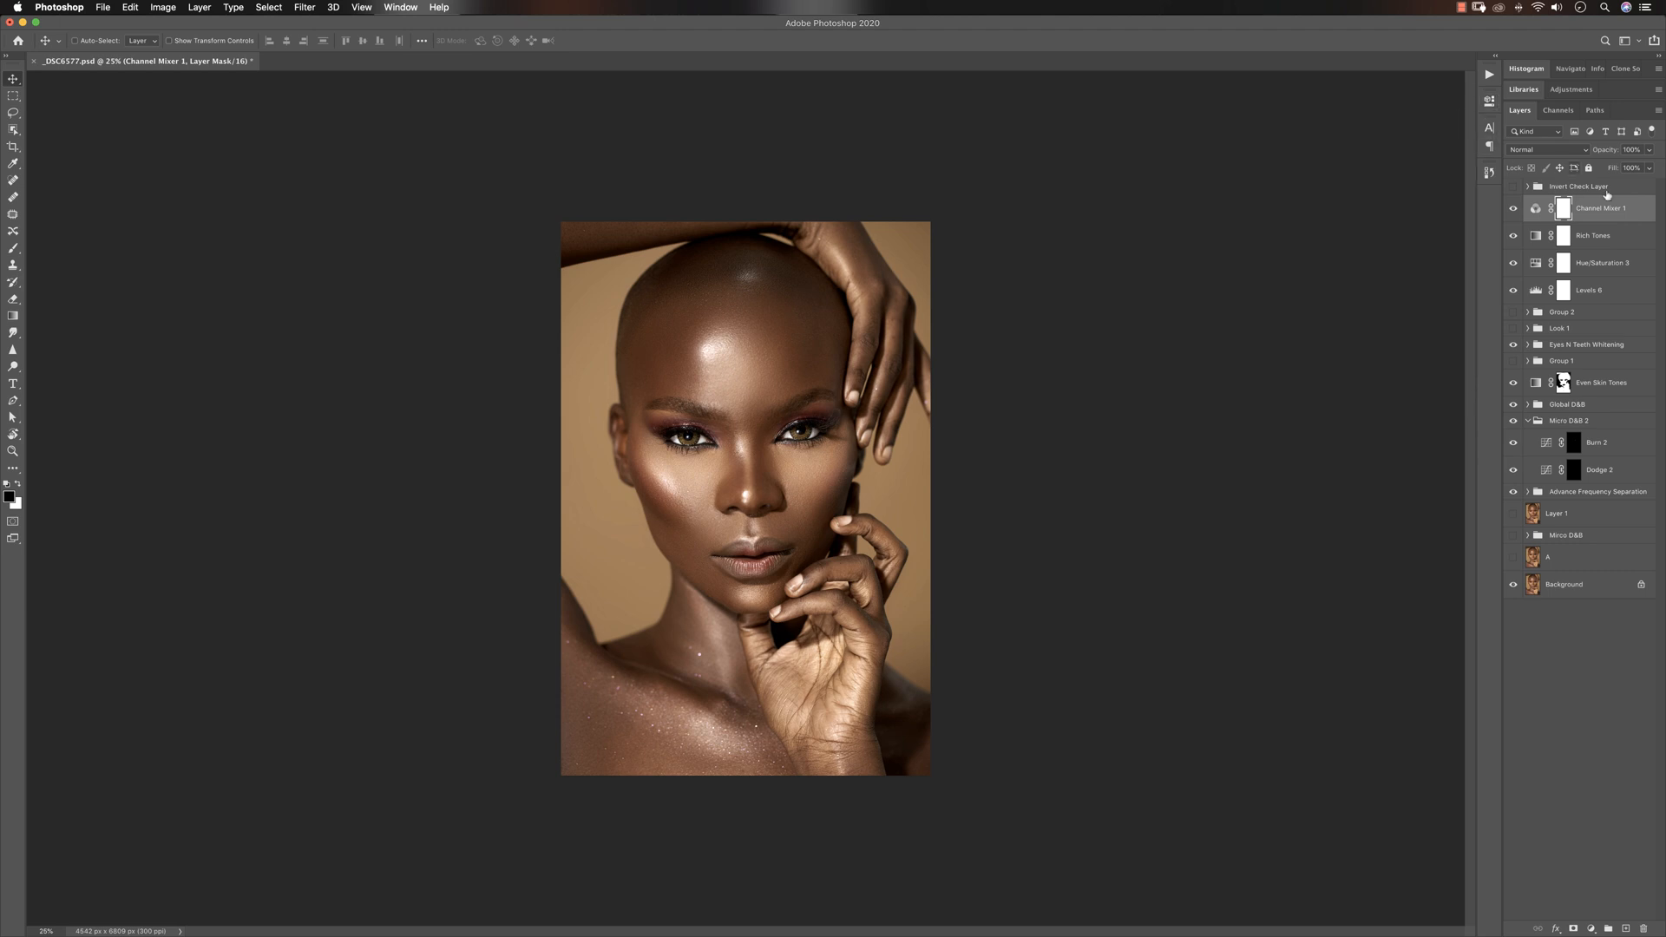
key("Delete")
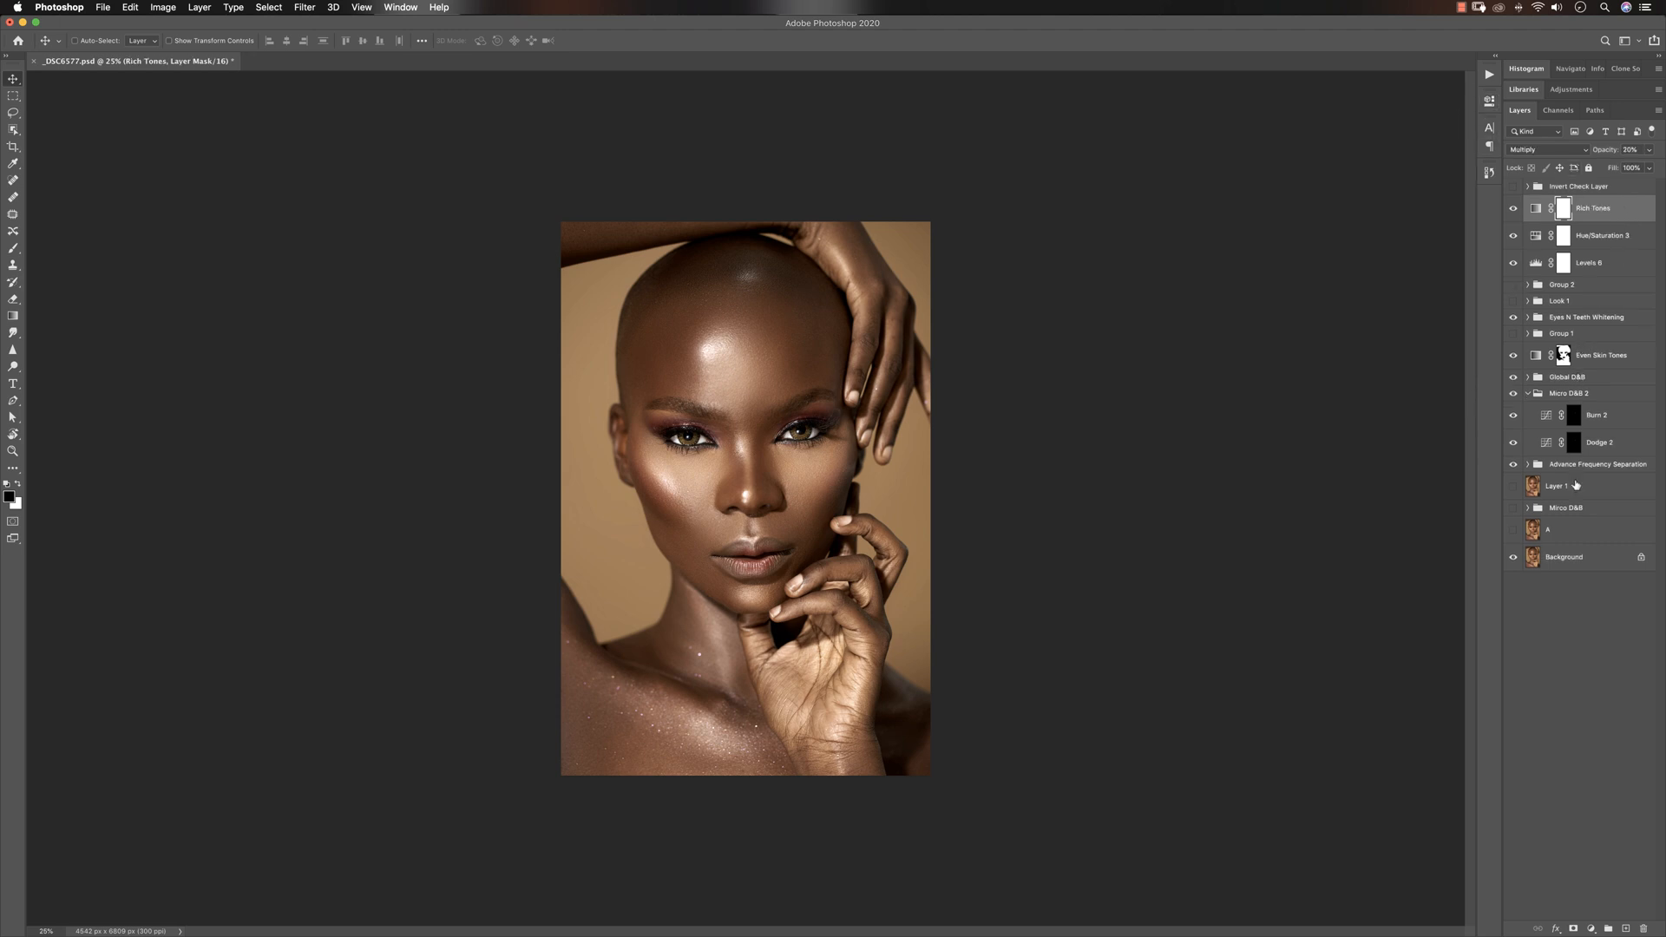
Add a Color Lookup adjustment layer, load the Signature Skintone 2.CUBE LUT, and lower the layer's opacity to about 46%
left_click(1584, 925)
left_click(1481, 740)
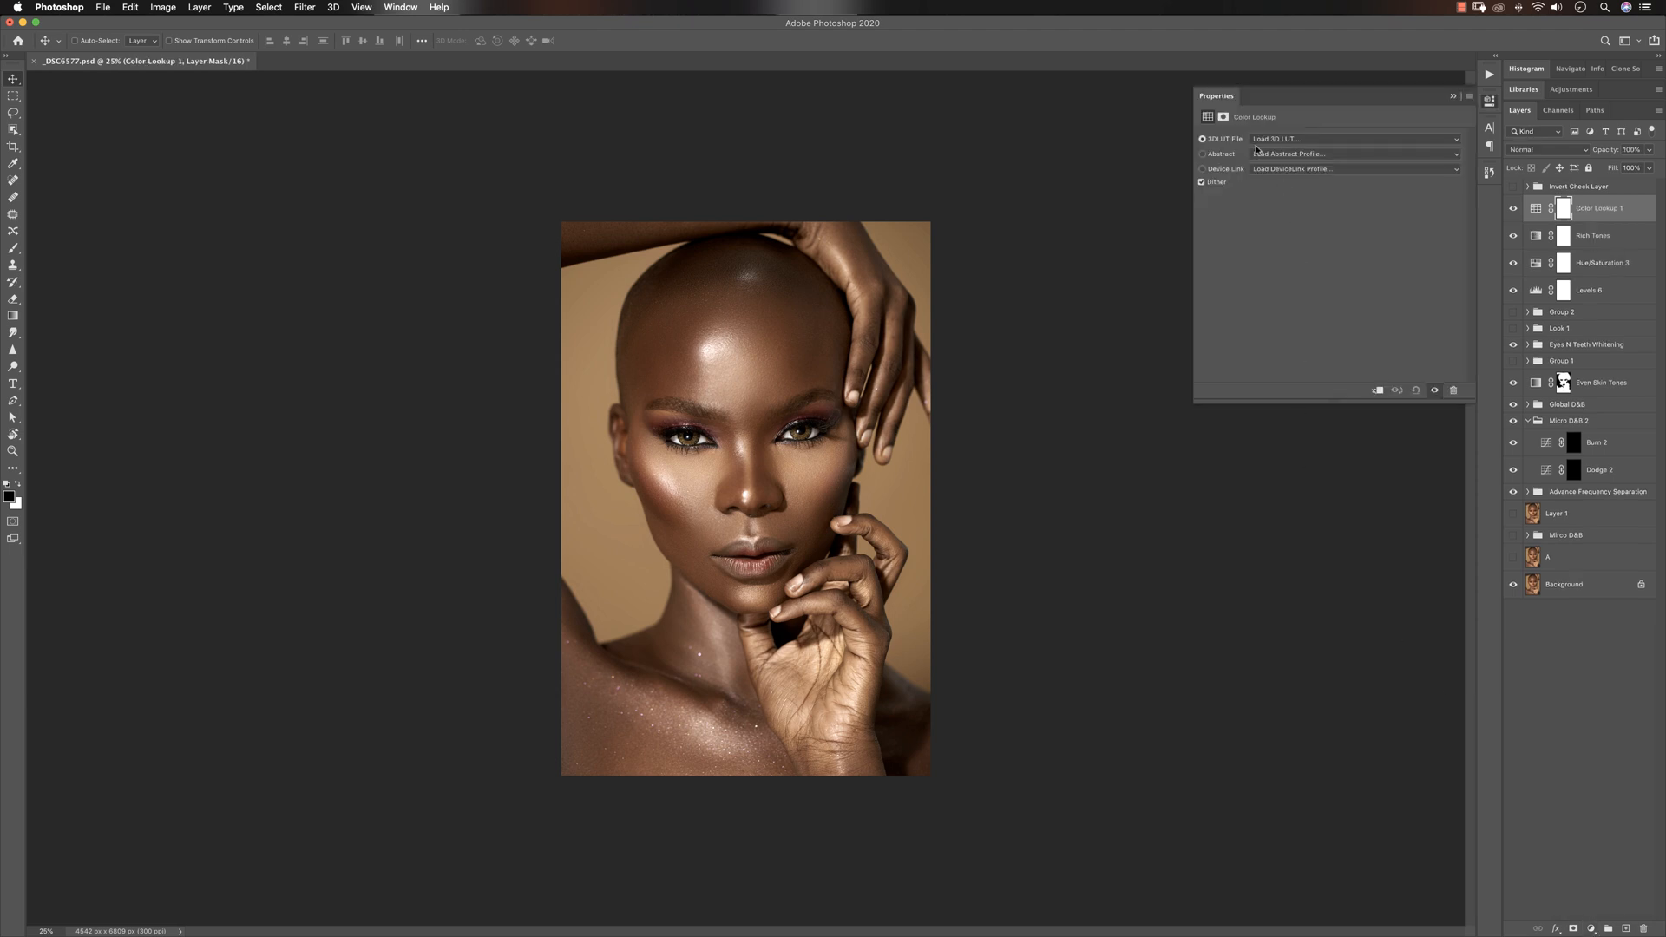
left_click(1275, 139)
left_click(1276, 140)
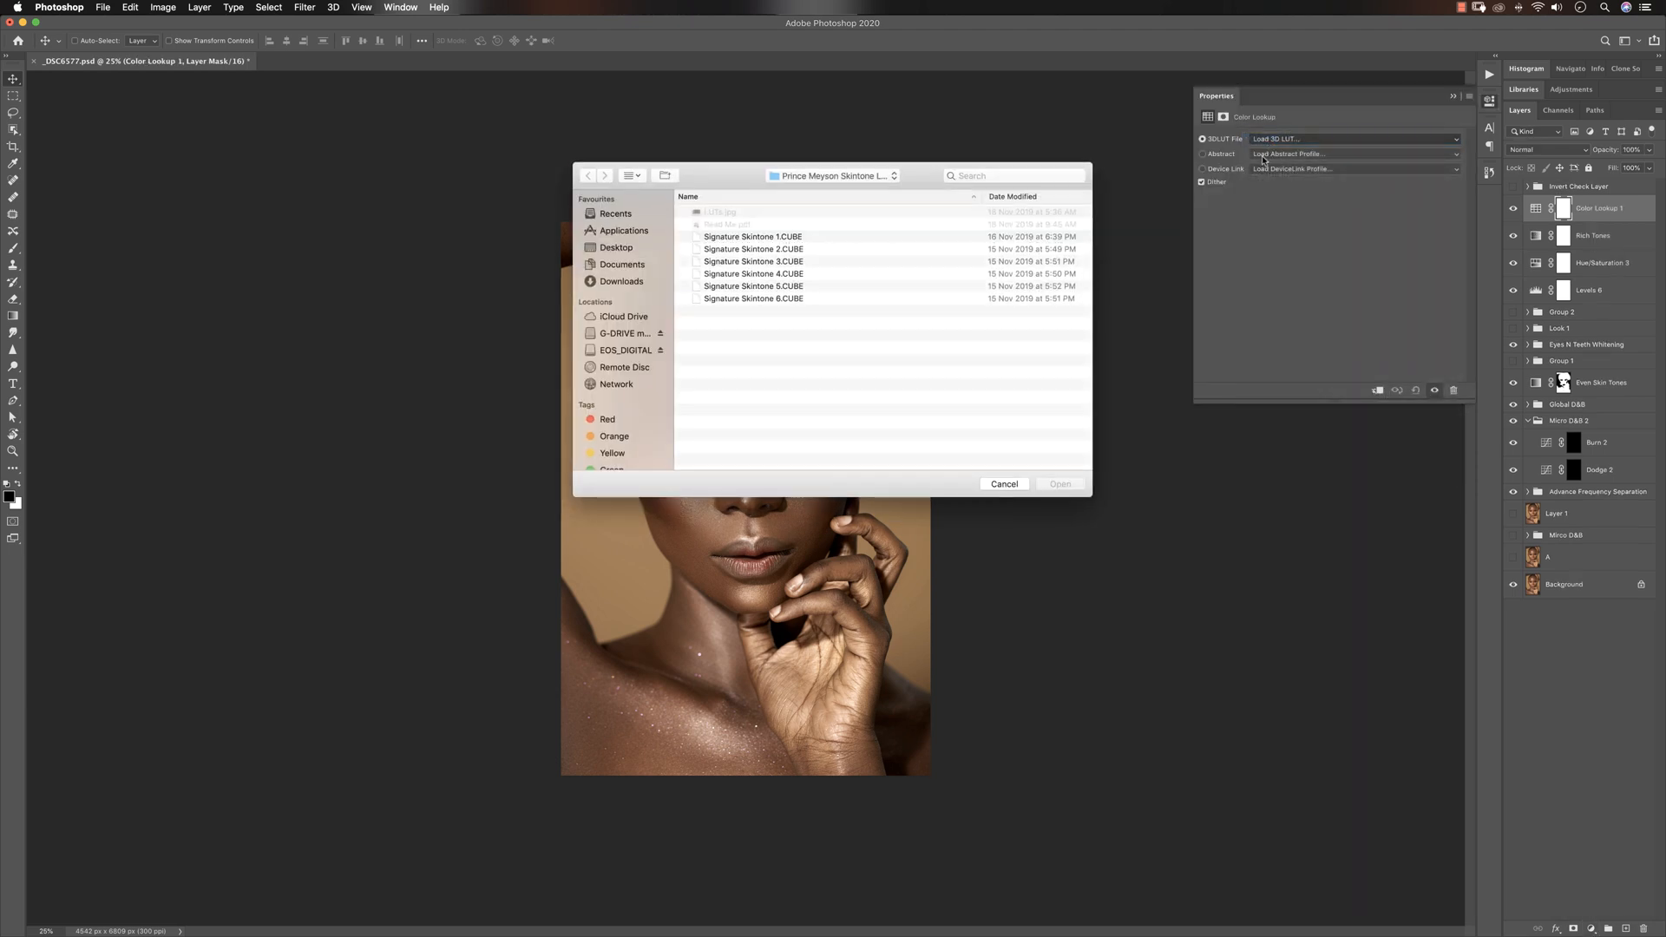
left_click(752, 250)
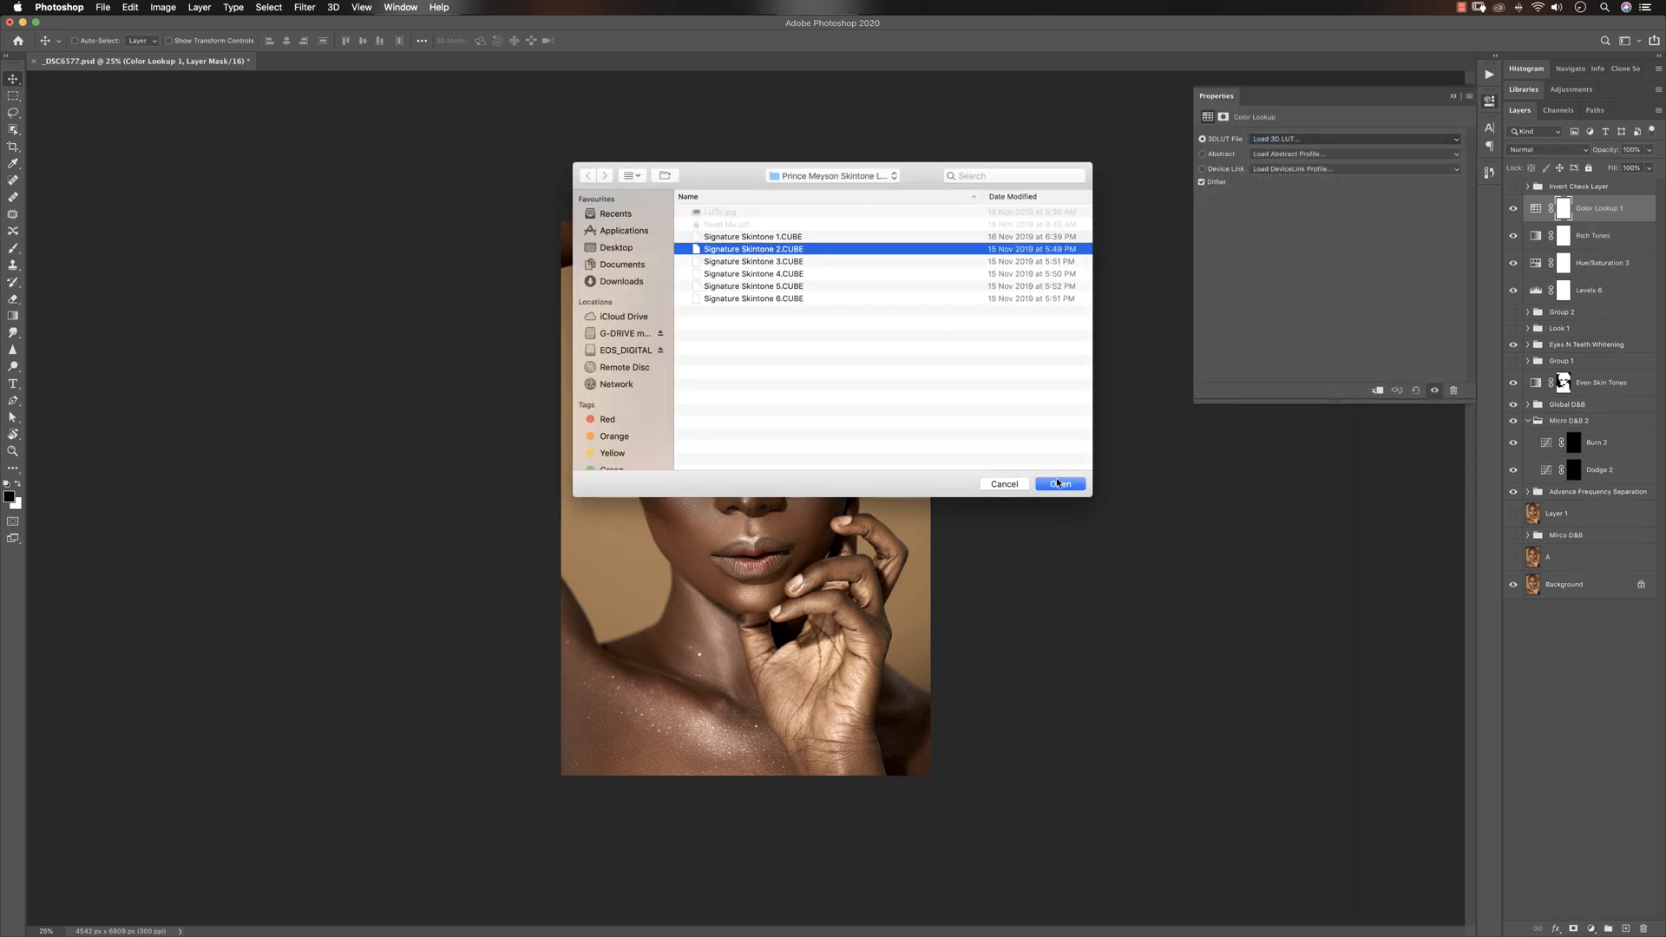
left_click(1058, 484)
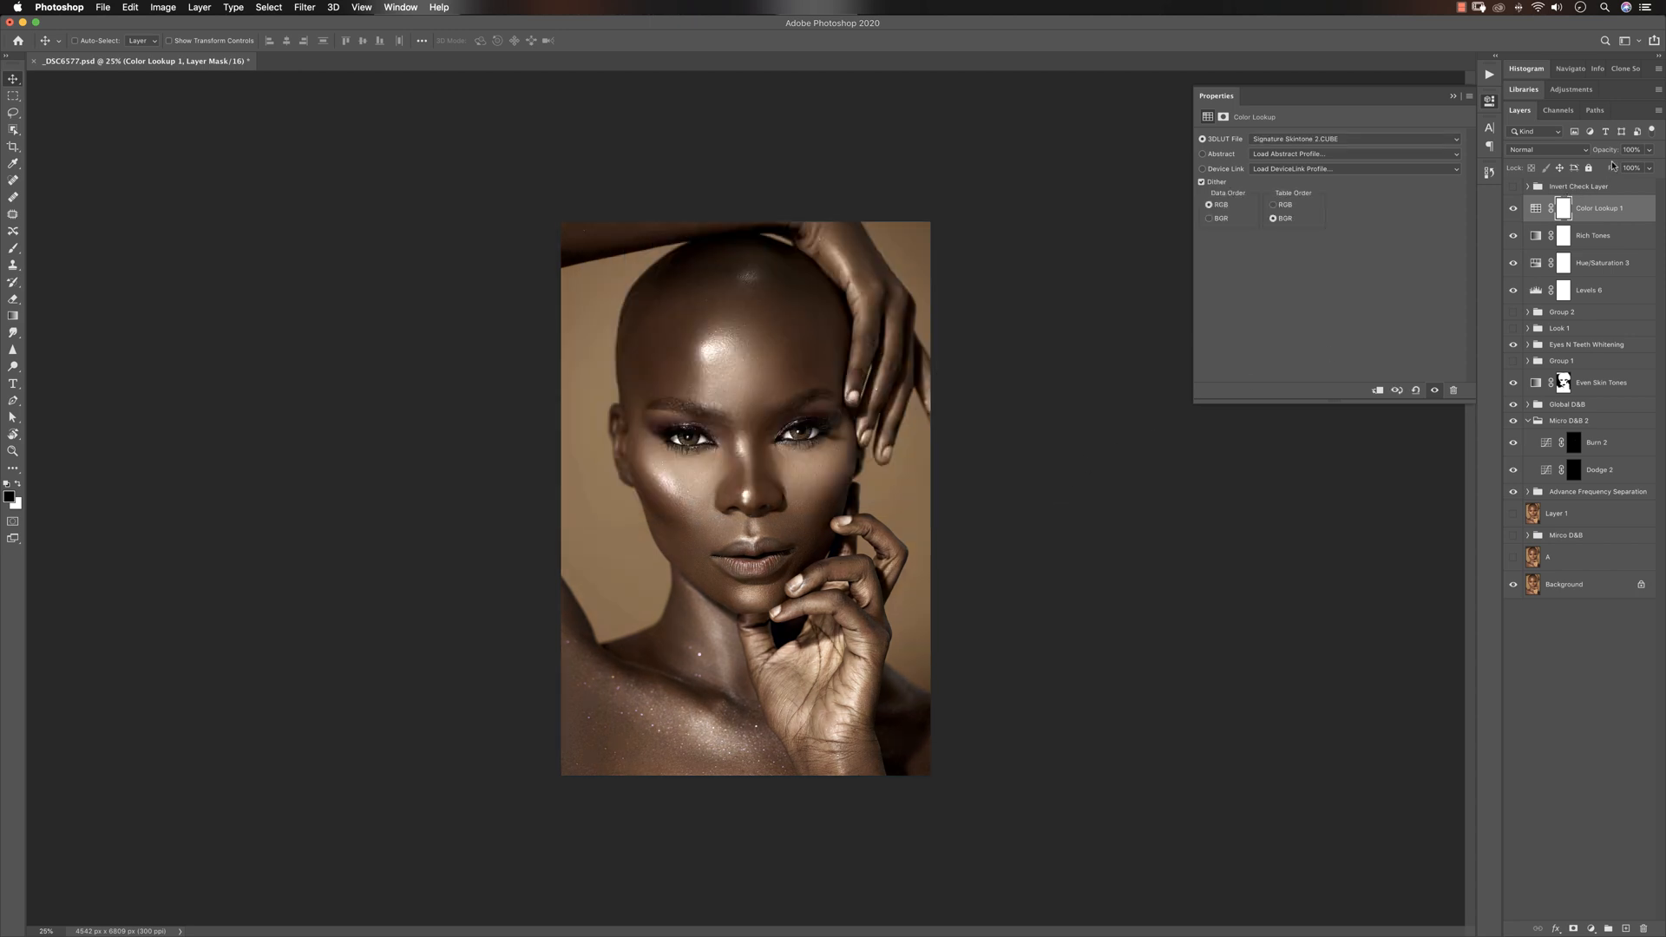
left_click(1648, 149)
left_click_drag(1646, 167, 1611, 169)
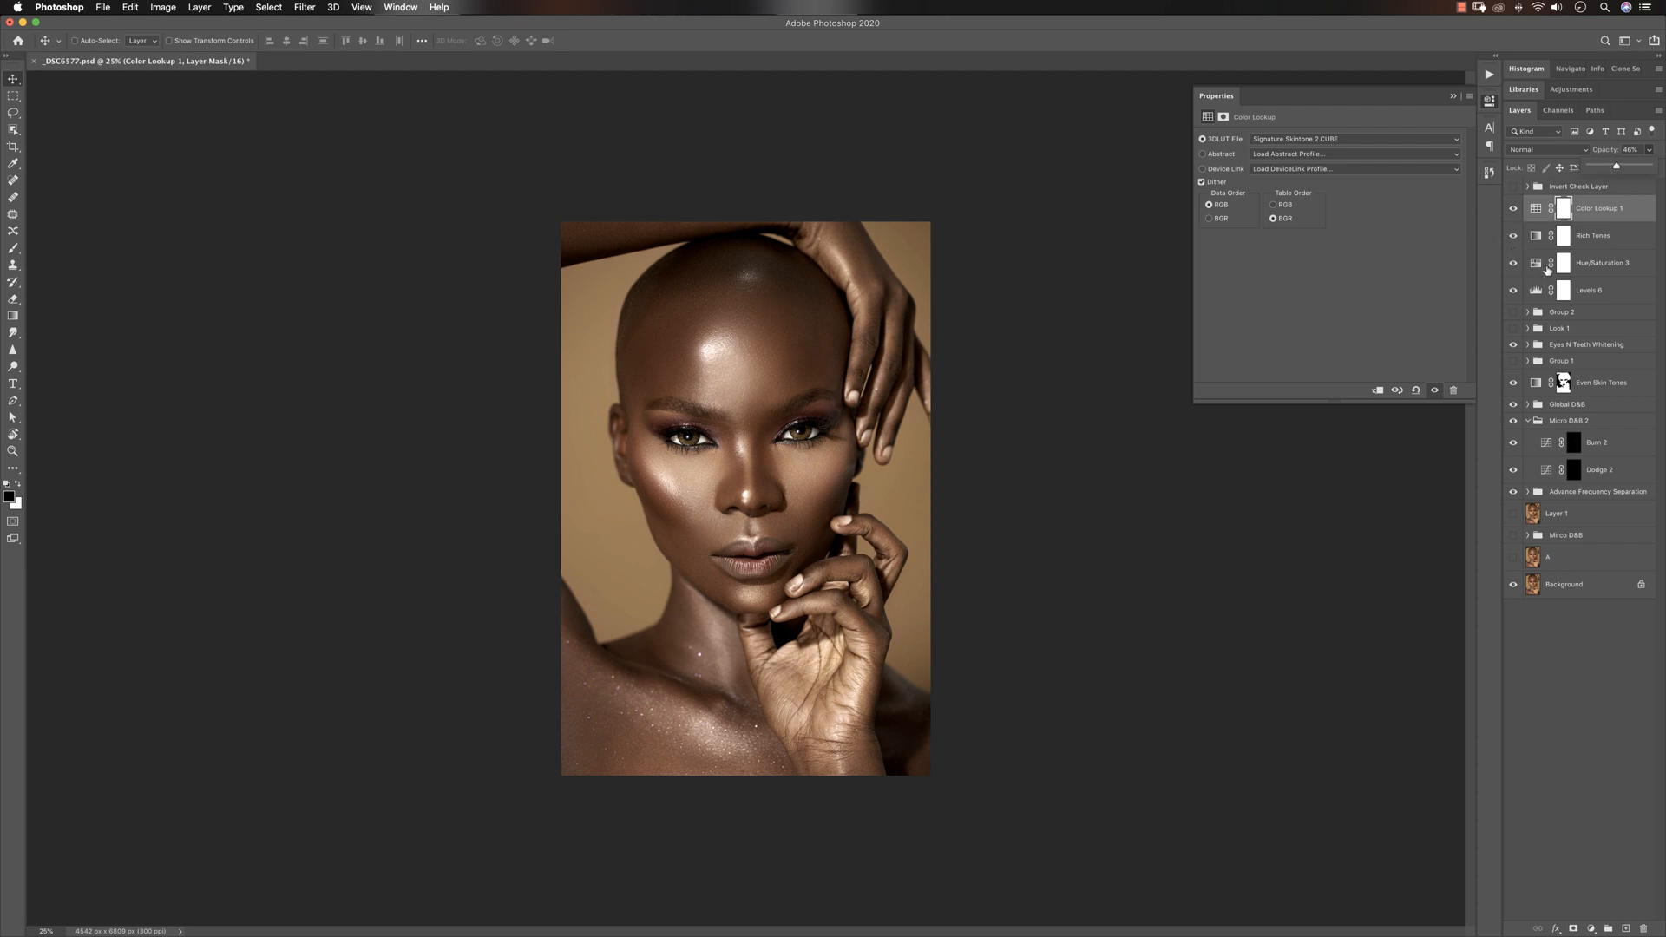
Group the layers from Color Lookup down to the Levels above Group 2 as Look 3, and rename Group 2 to Look 2
left_click(1602, 289, "shift")
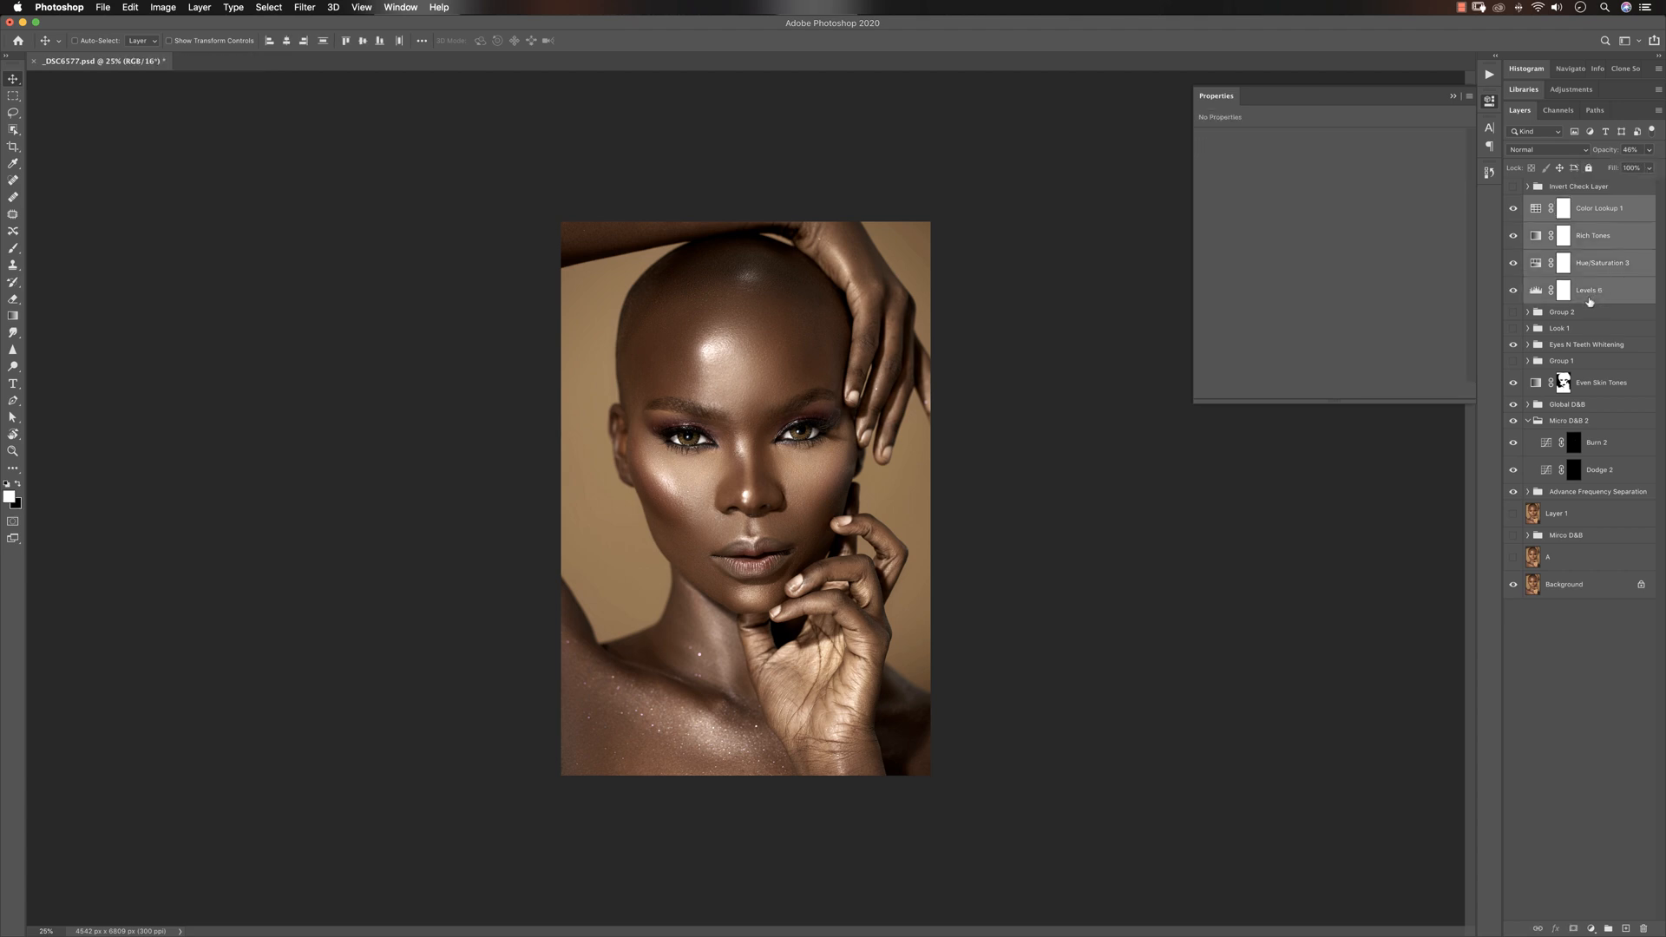
key("super+g")
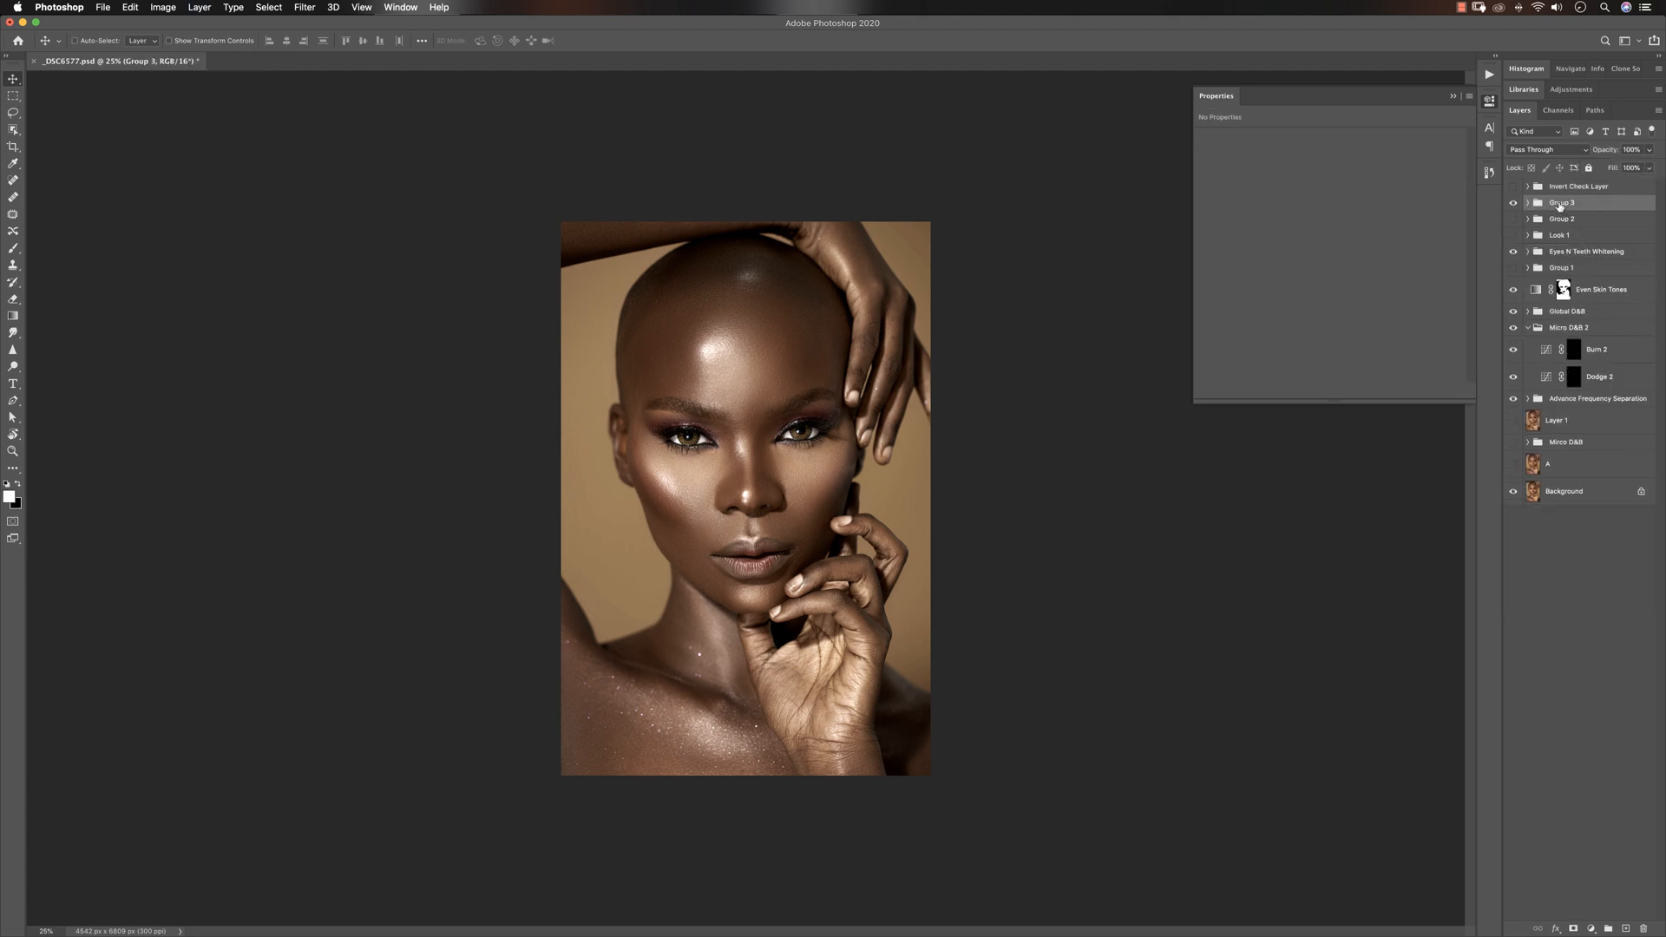
double_click(1540, 207)
type("Look")
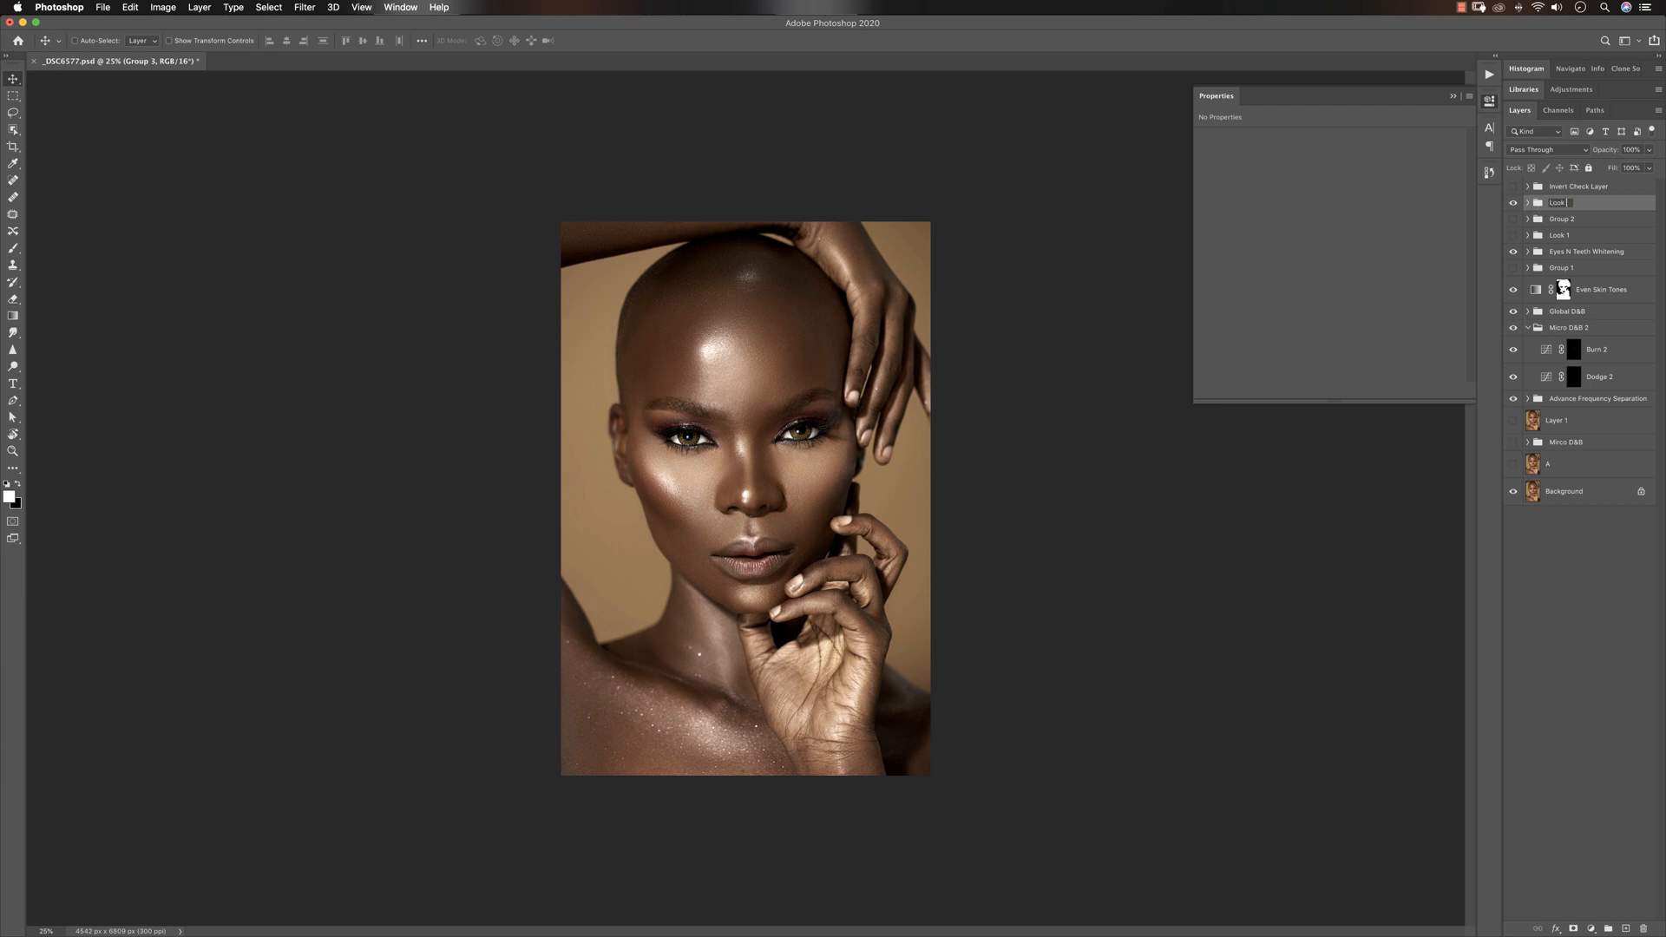
type(" 3")
double_click(1555, 220)
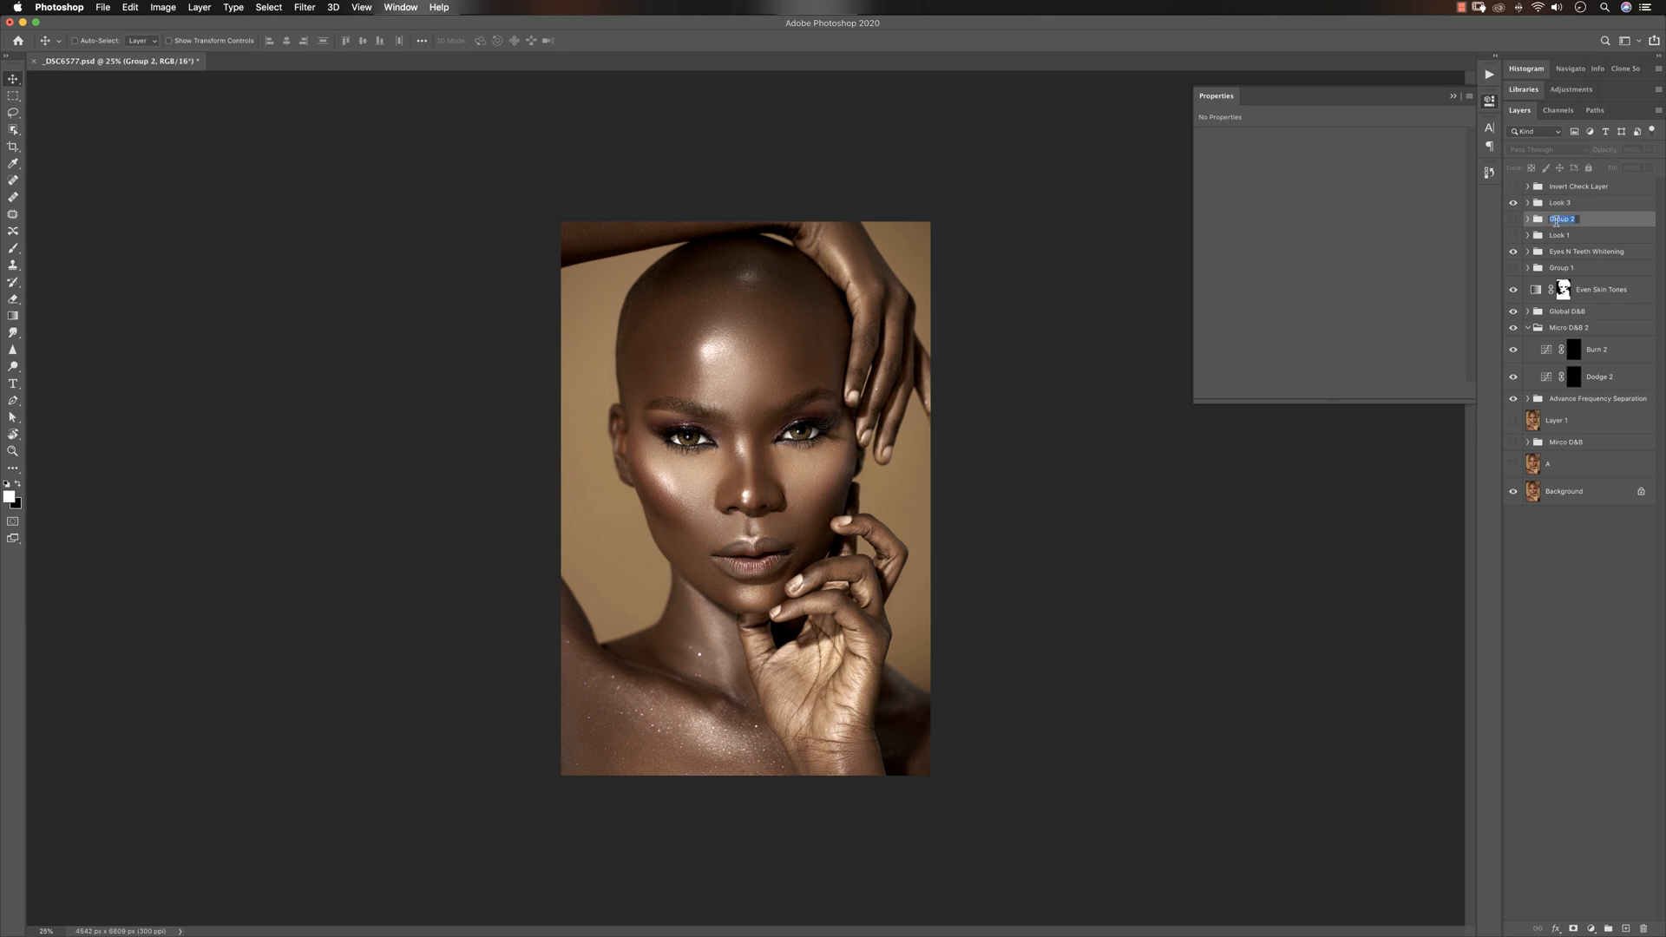
type("Look 2")
key("Return")
Compare the portrait with and without the Look 3 group, leaving the group hidden and selected
left_click(1514, 202)
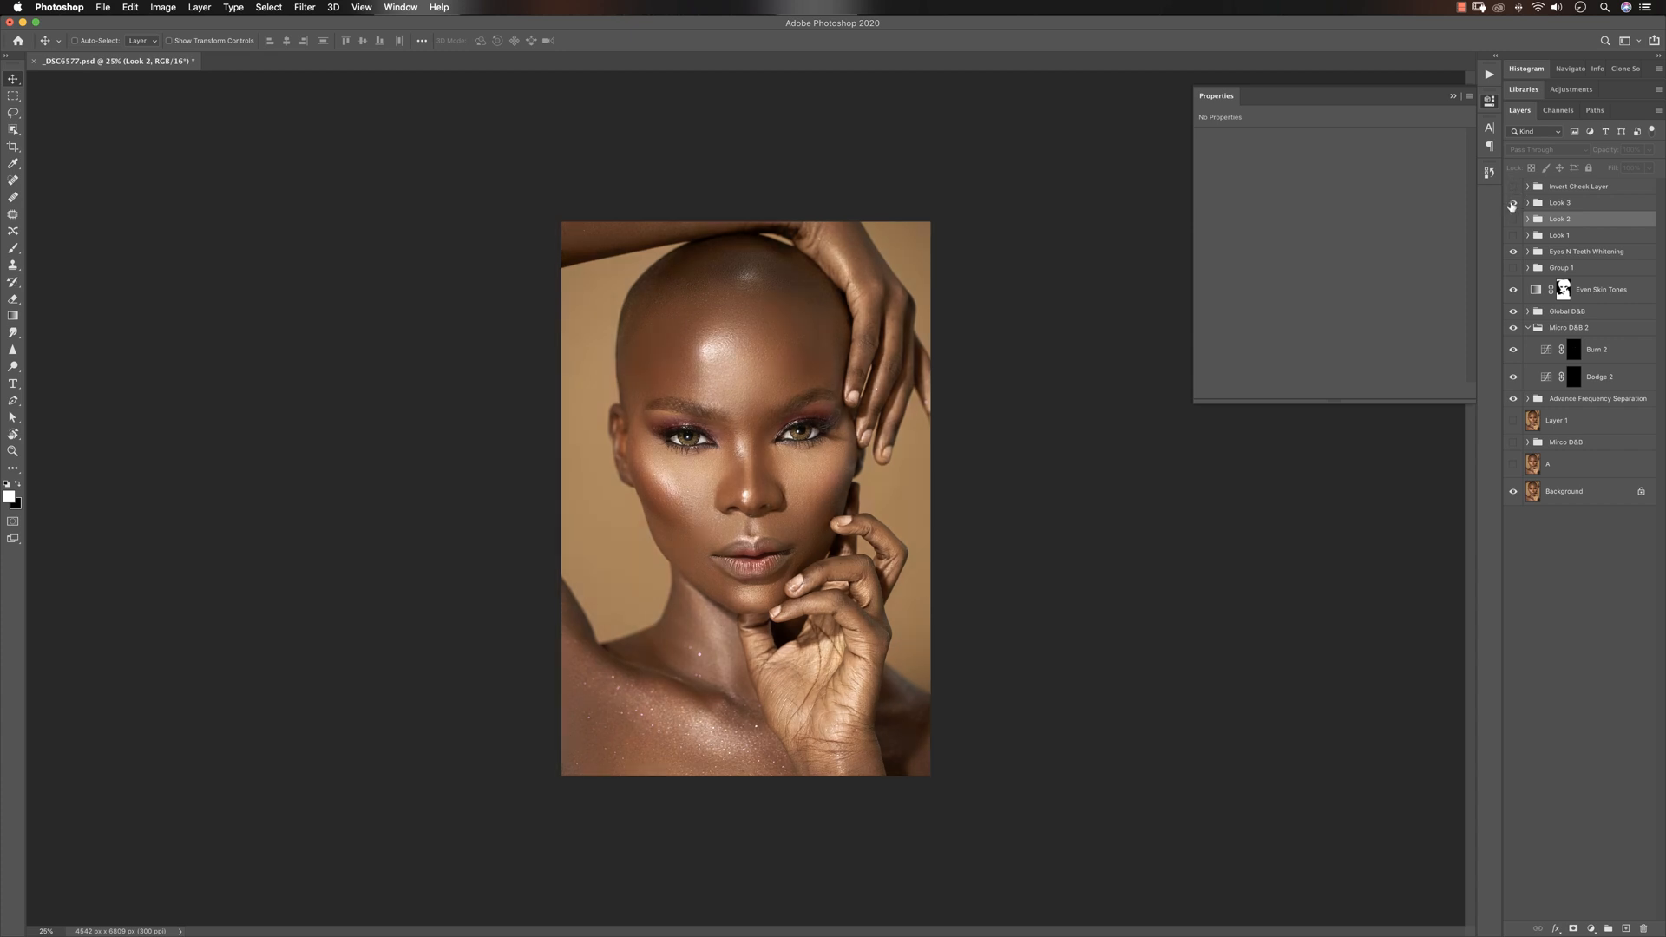
left_click(1513, 203)
left_click(1513, 203)
left_click(1543, 203)
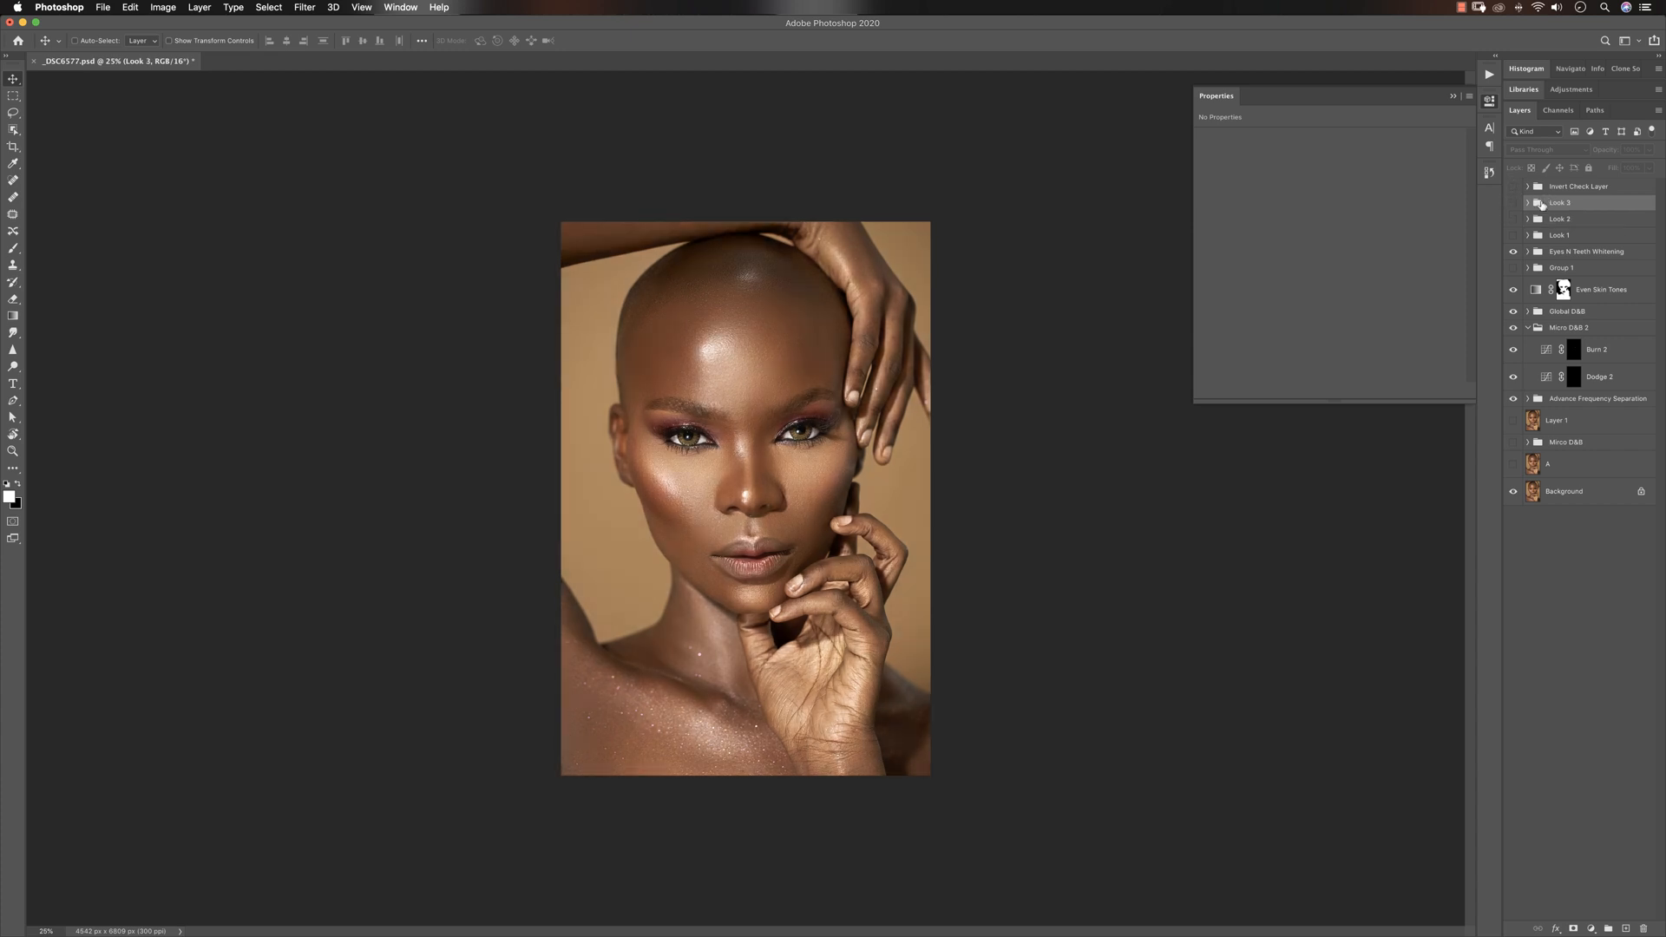
Add a Curves adjustment layer above Look 3 and shape a gentle S-curve with raised highlights and lowered shadows
left_click(1590, 928)
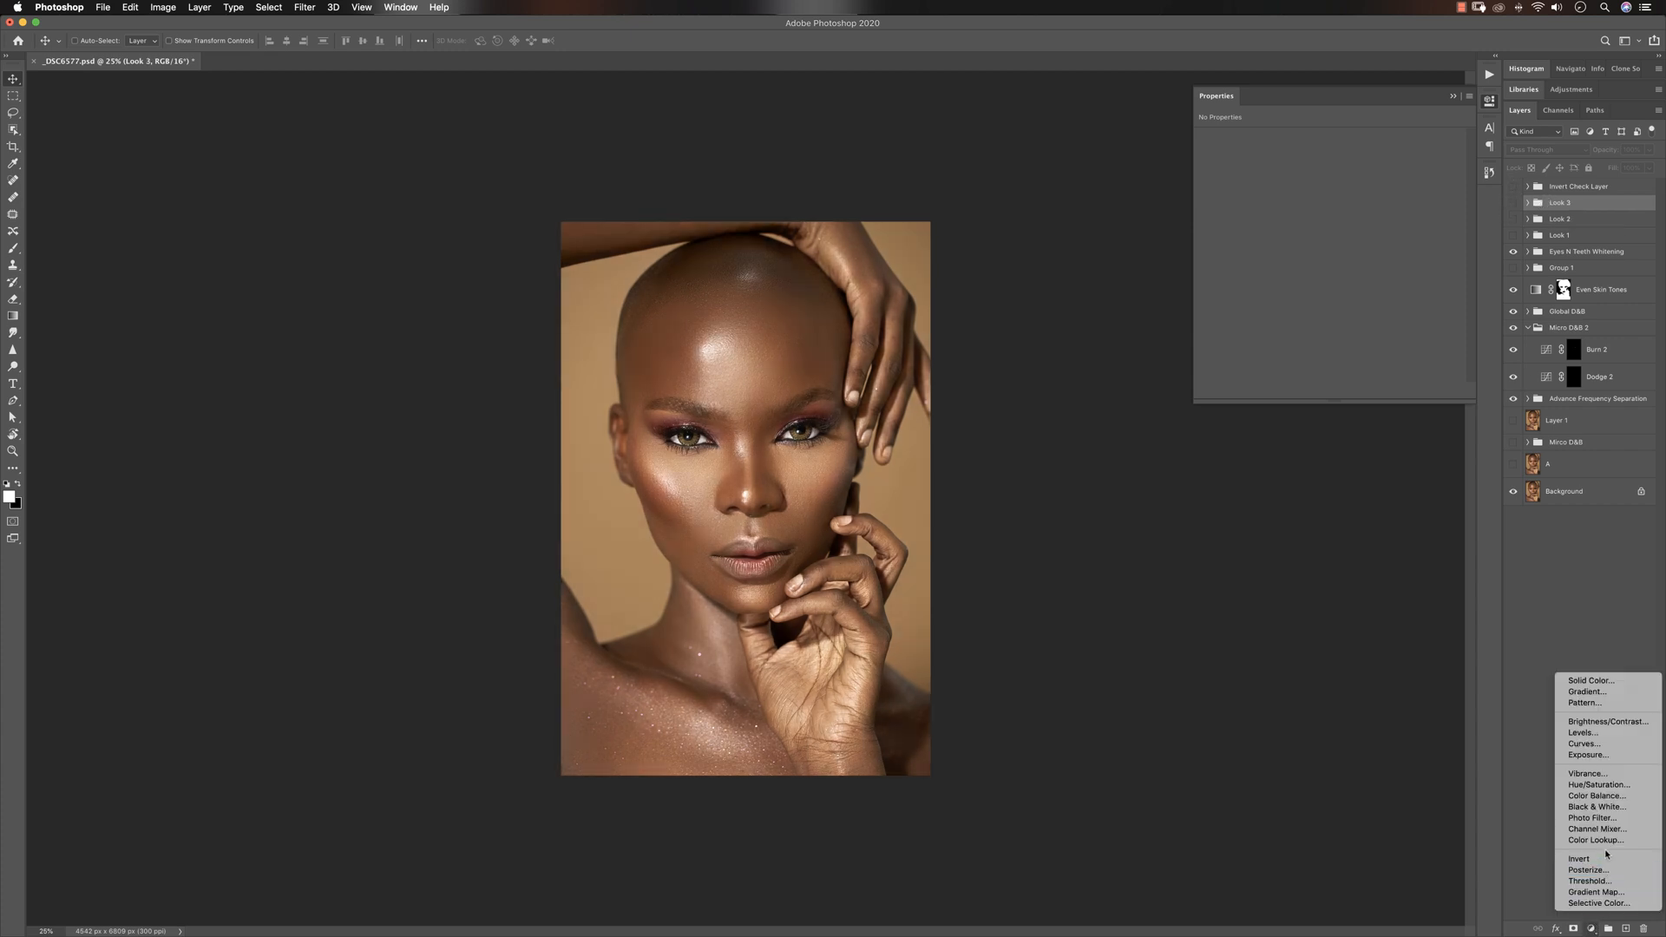
left_click(1585, 744)
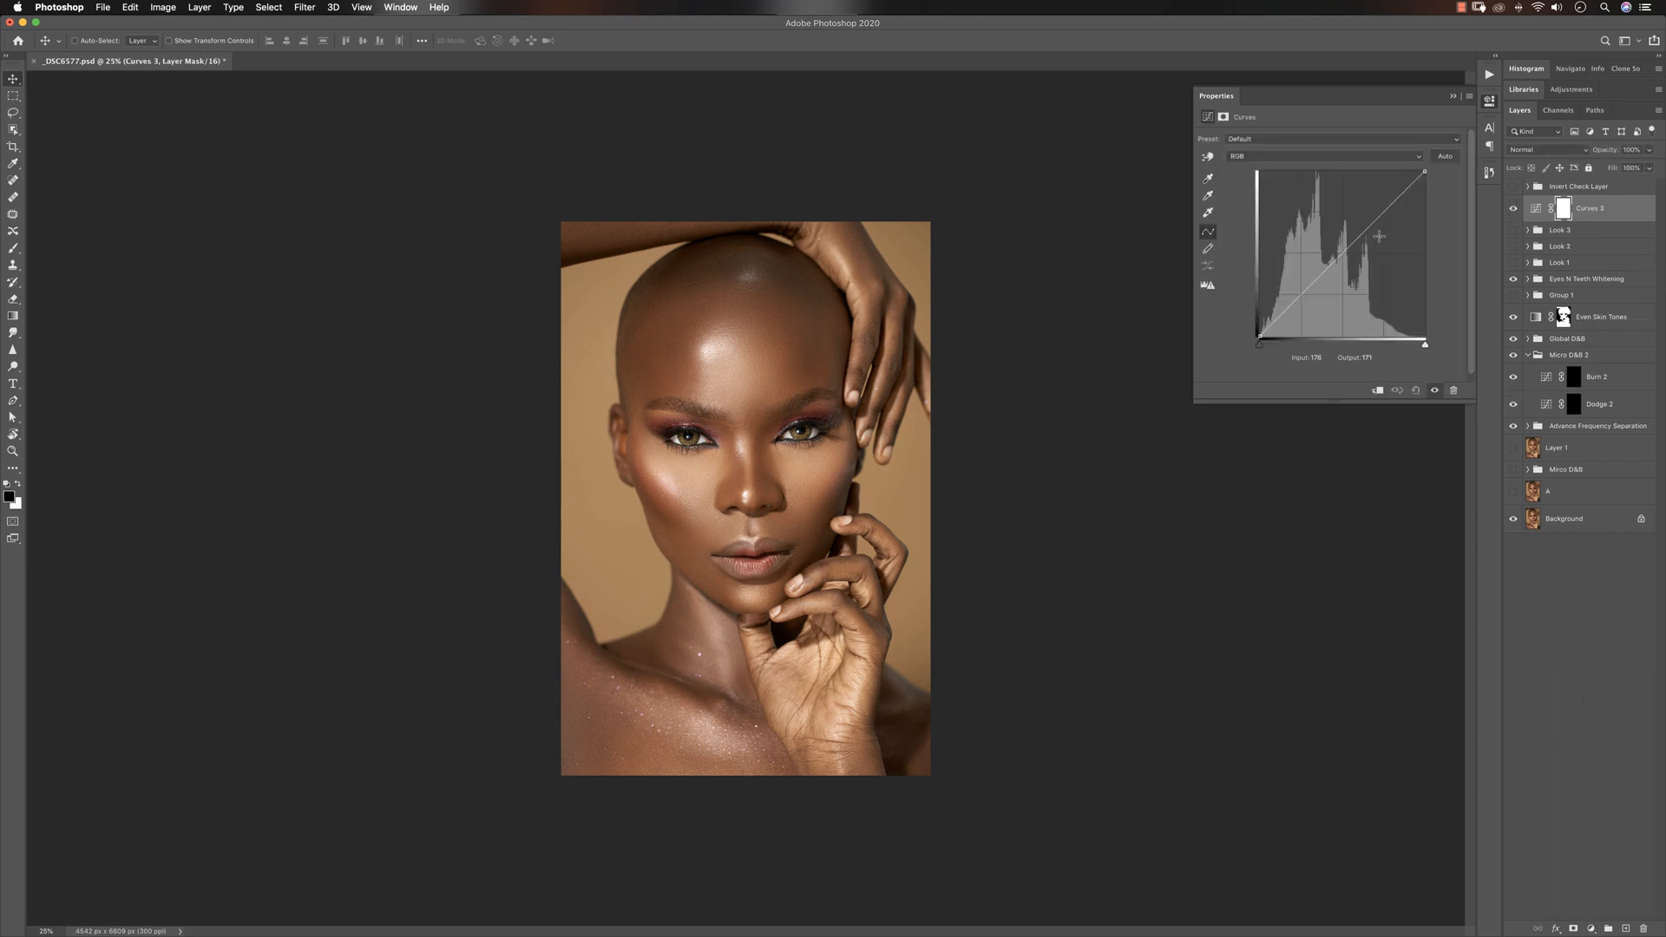
left_click_drag(1385, 219, 1382, 210)
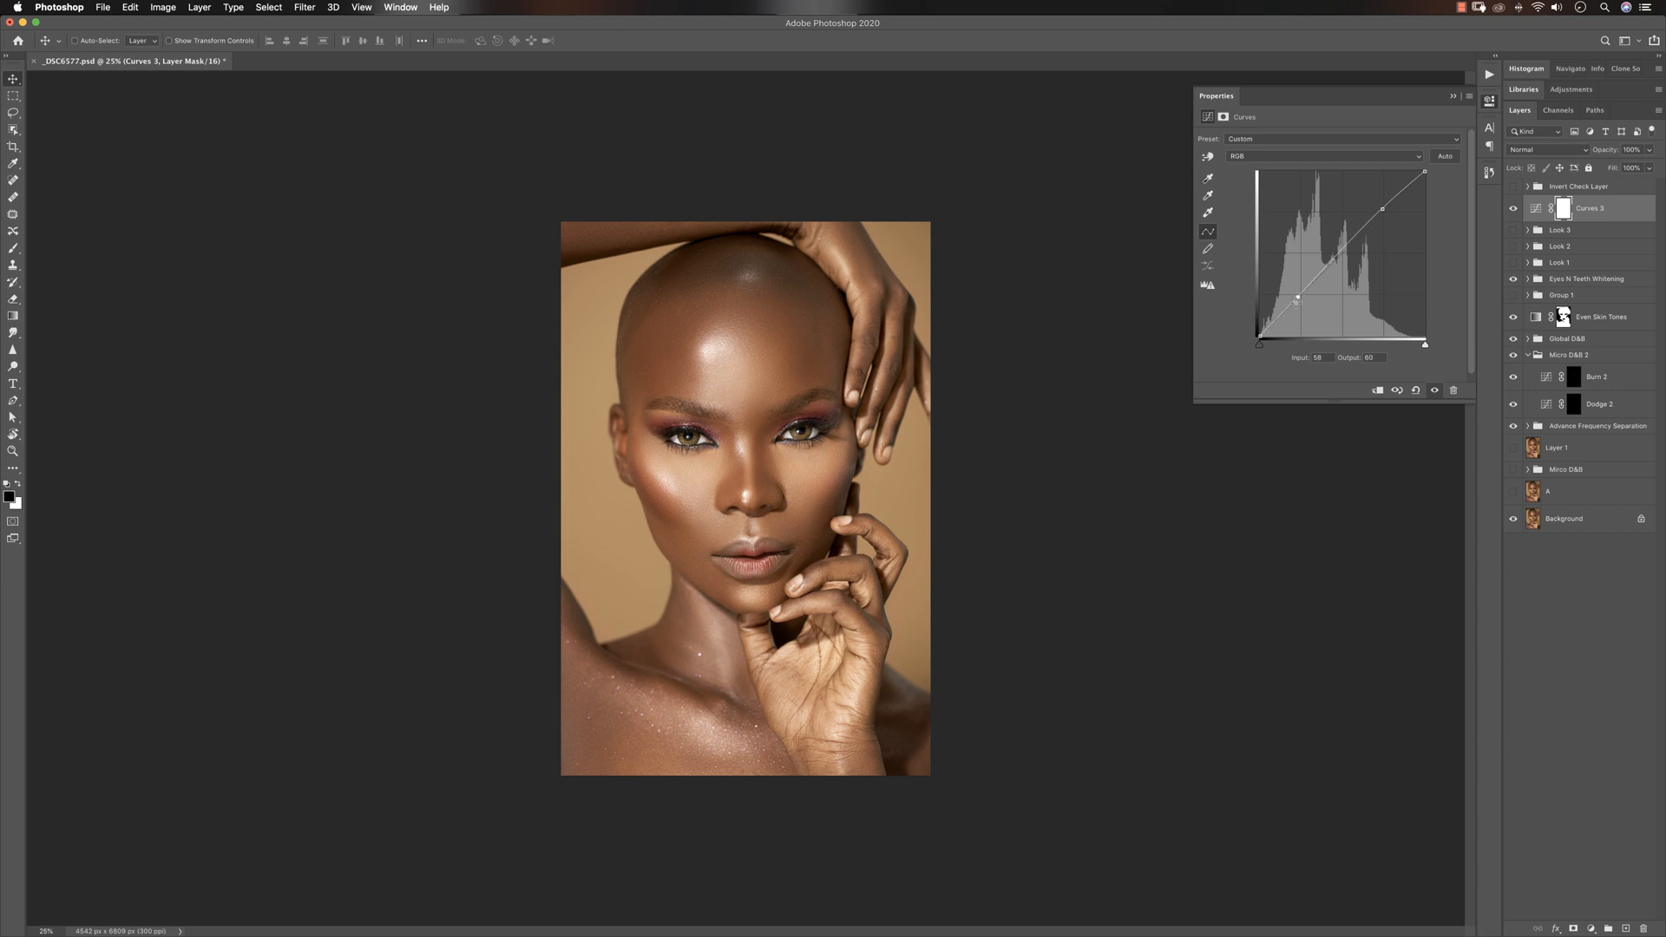
left_click_drag(1301, 294, 1297, 306)
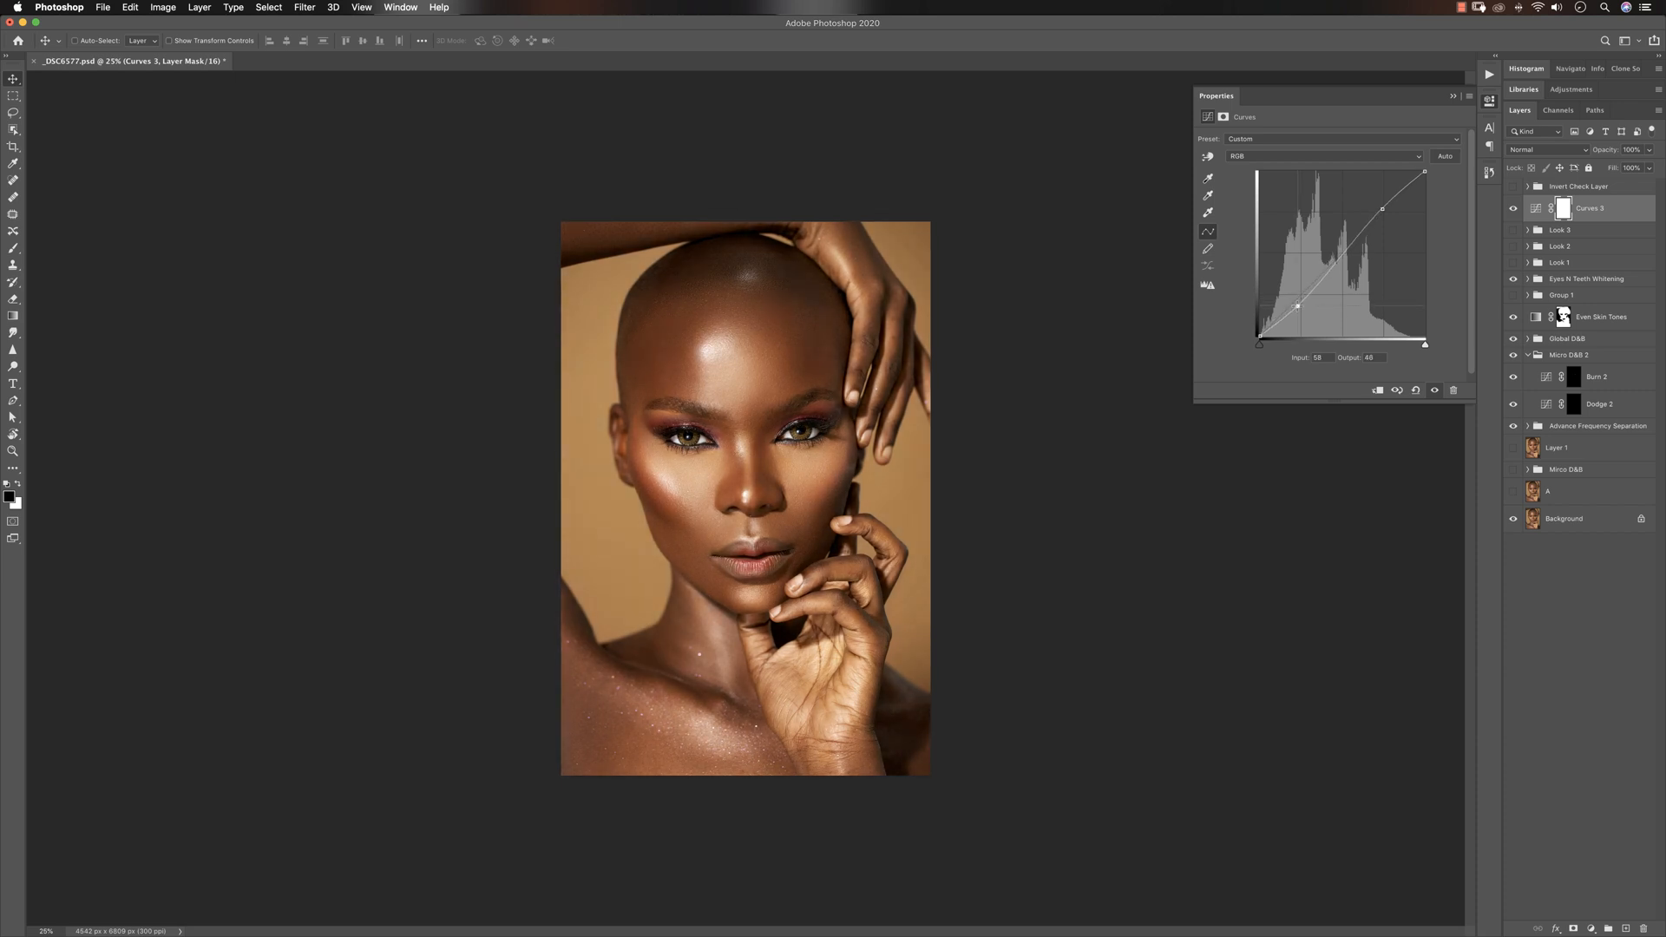
left_click_drag(1383, 213, 1382, 210)
left_click_drag(1296, 305, 1299, 302)
Add a Hue/Saturation adjustment layer, sample the skin near the lower cheek, and set the Reds saturation to -23
left_click(1591, 927)
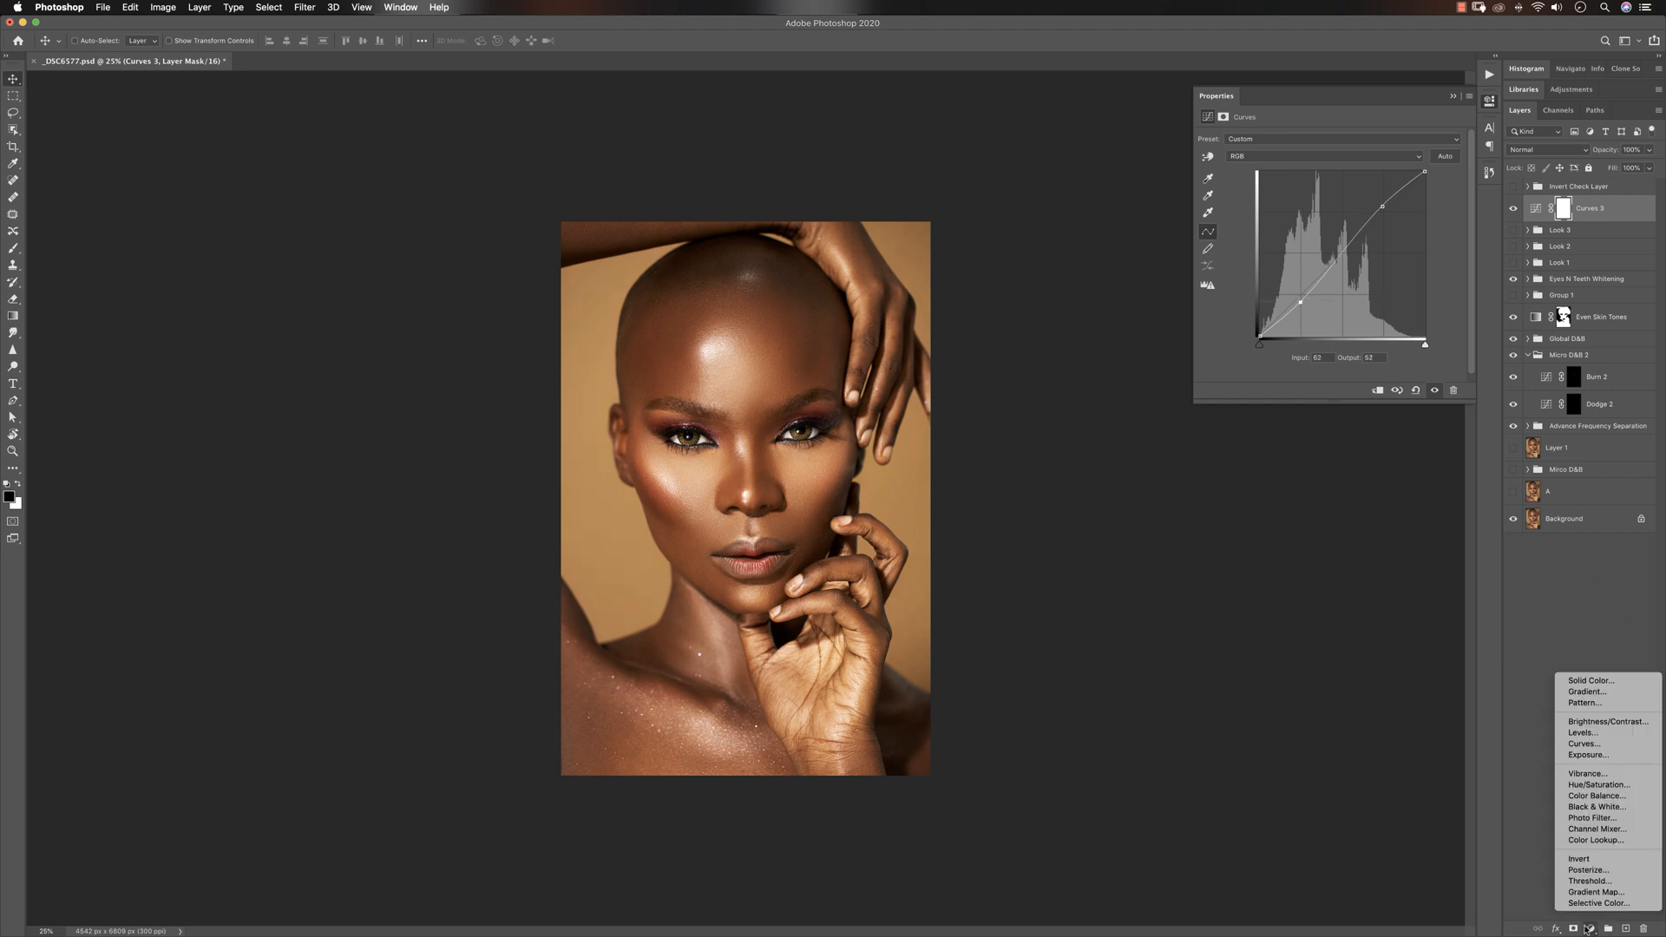
left_click(1596, 784)
left_click(1207, 155)
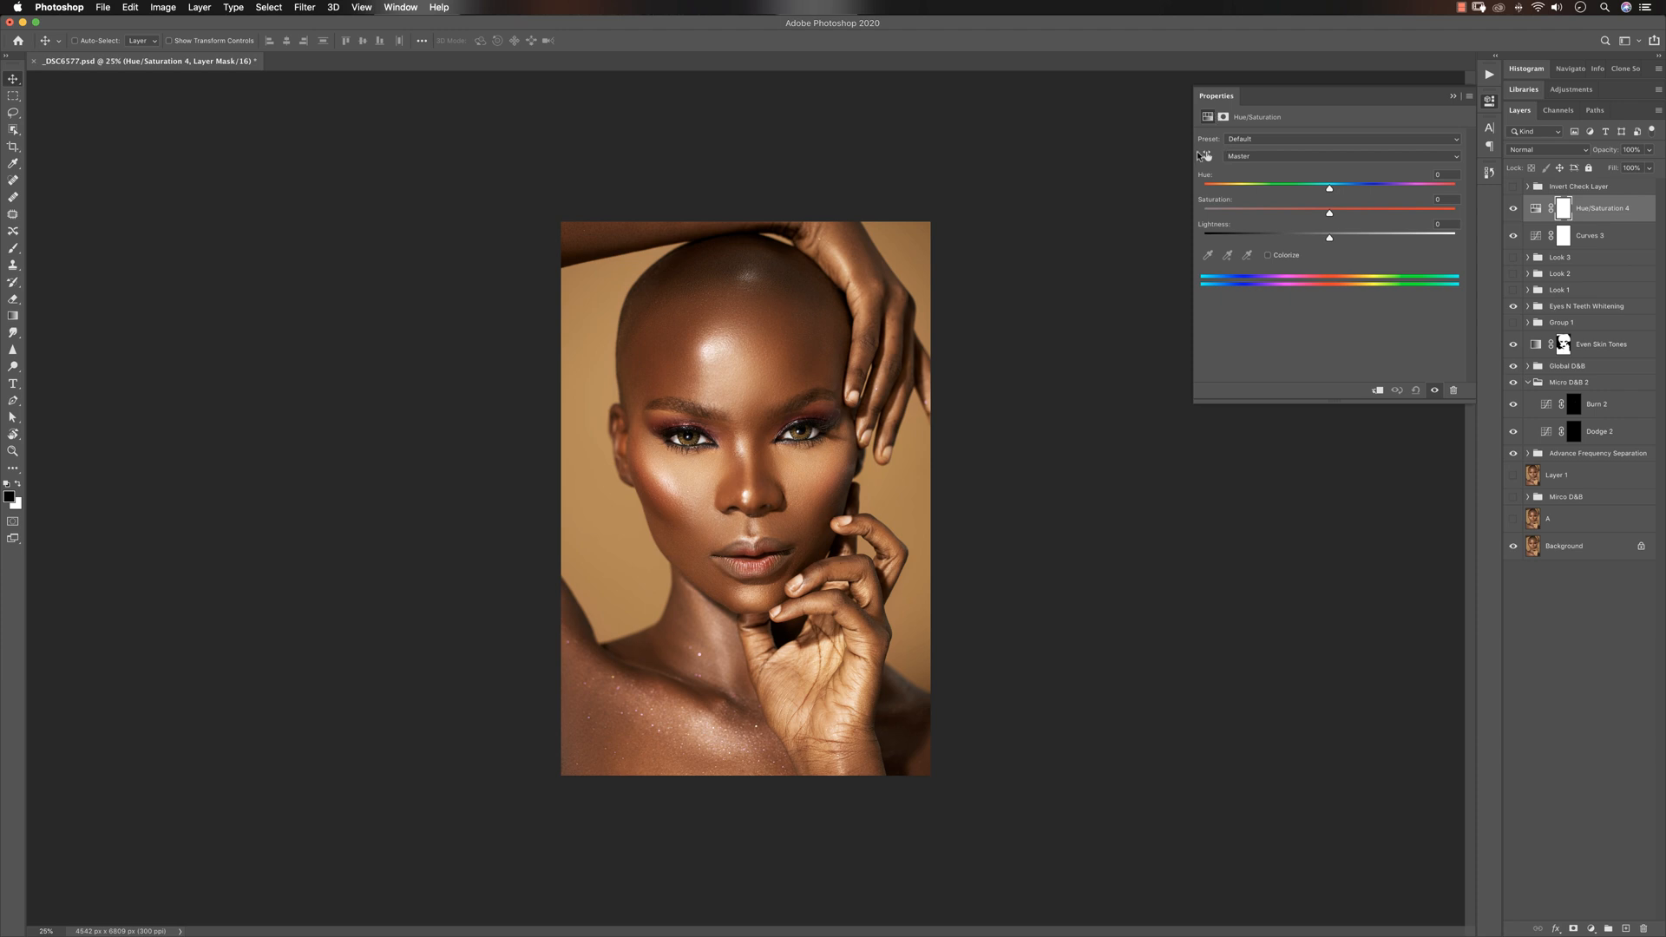
left_click(816, 503)
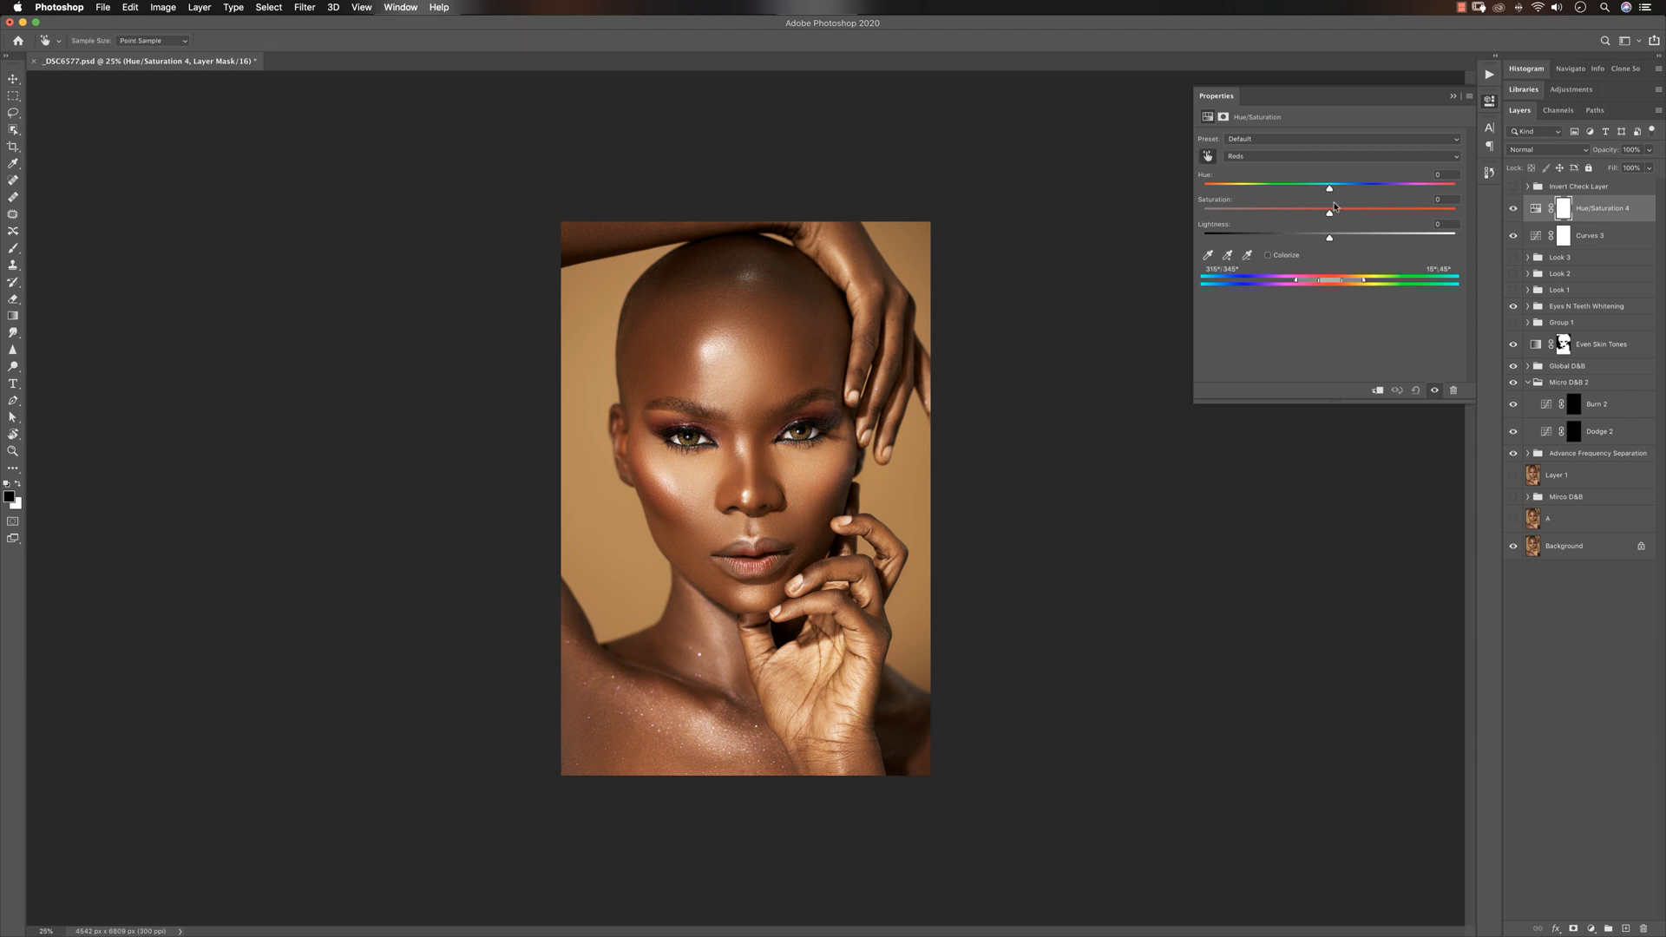
left_click_drag(1329, 212, 1300, 214)
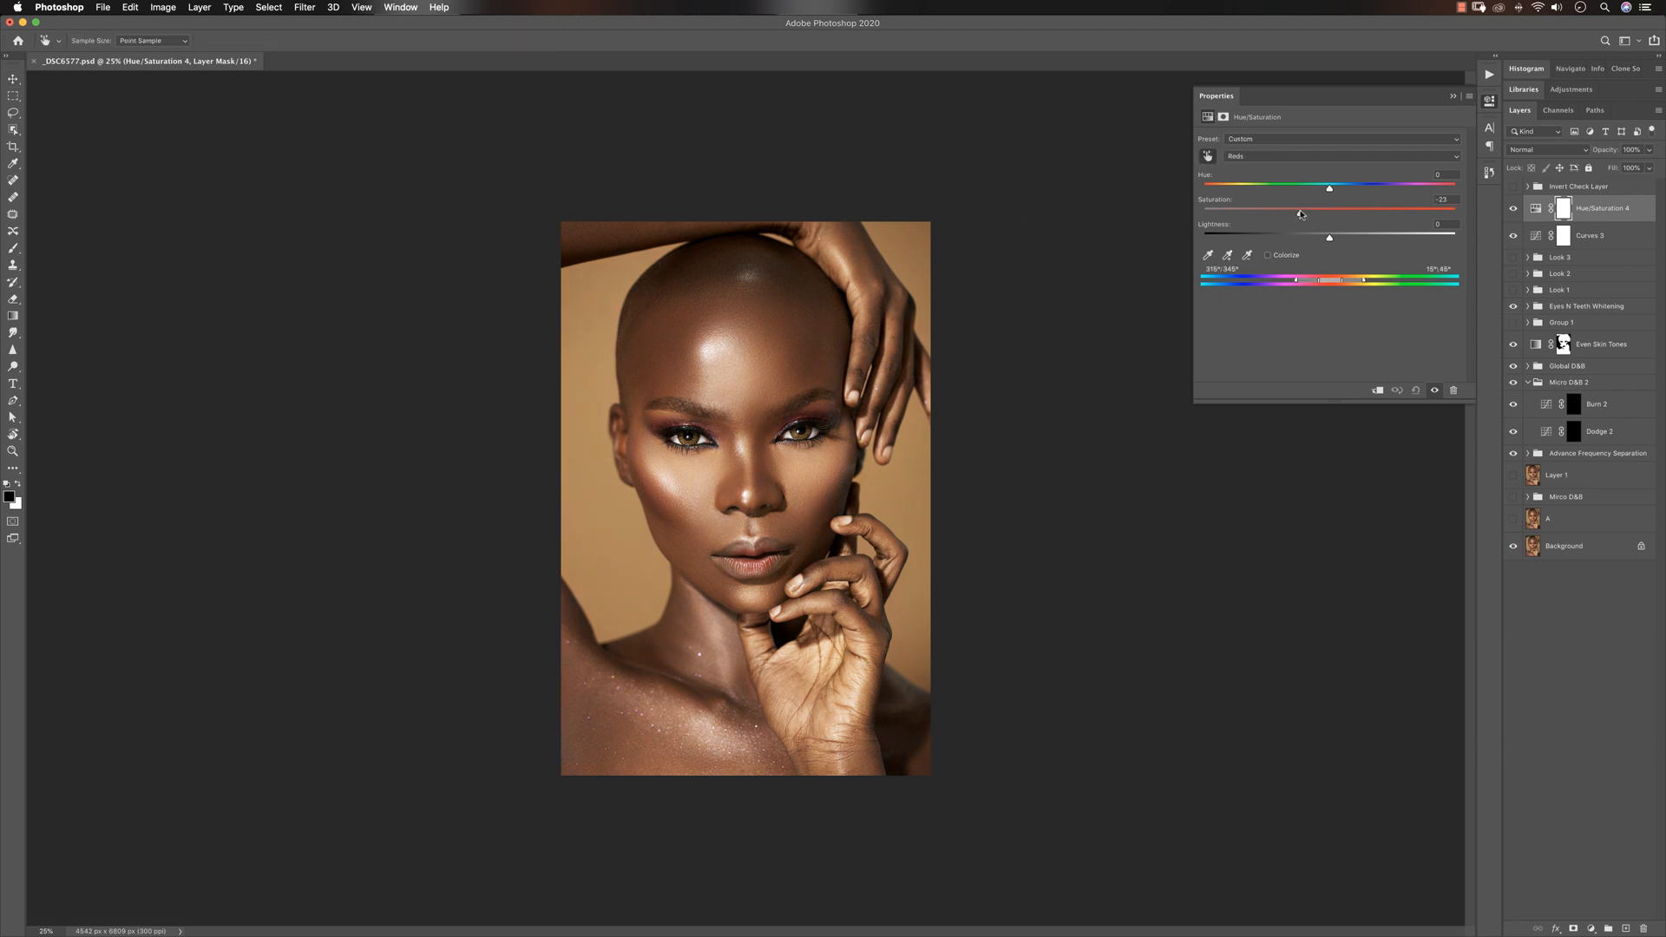
left_click(1453, 97)
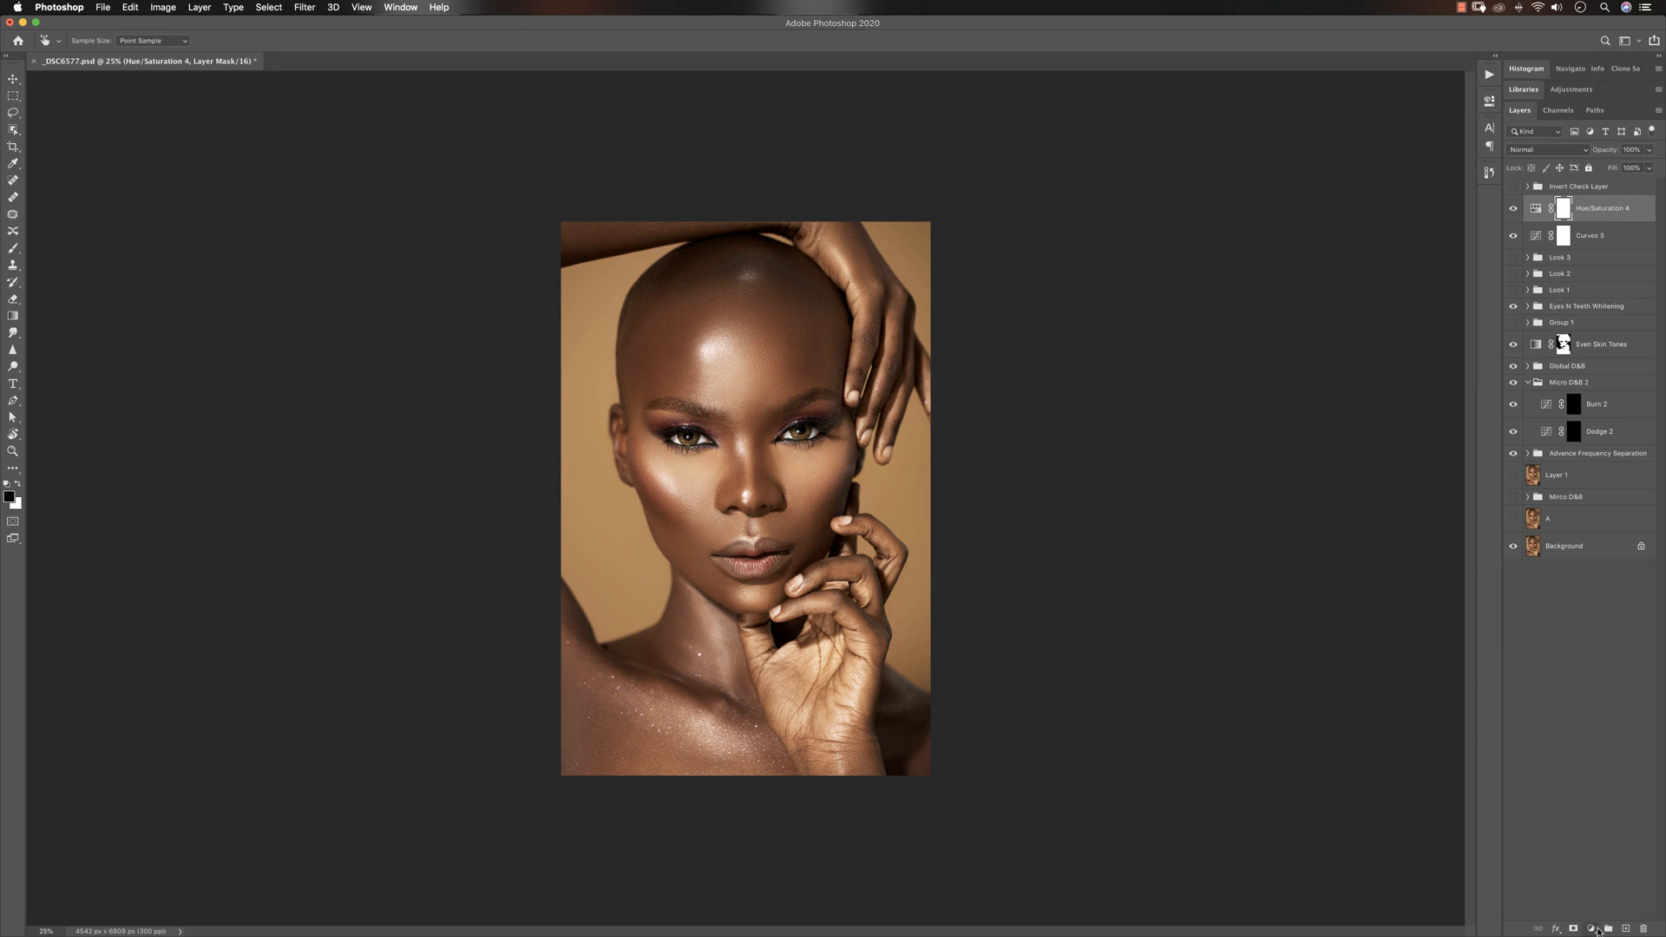
Add a Color Balance adjustment layer and set its Shadows to about -5 toward cyan, +2 green and +8 blue
left_click(1591, 928)
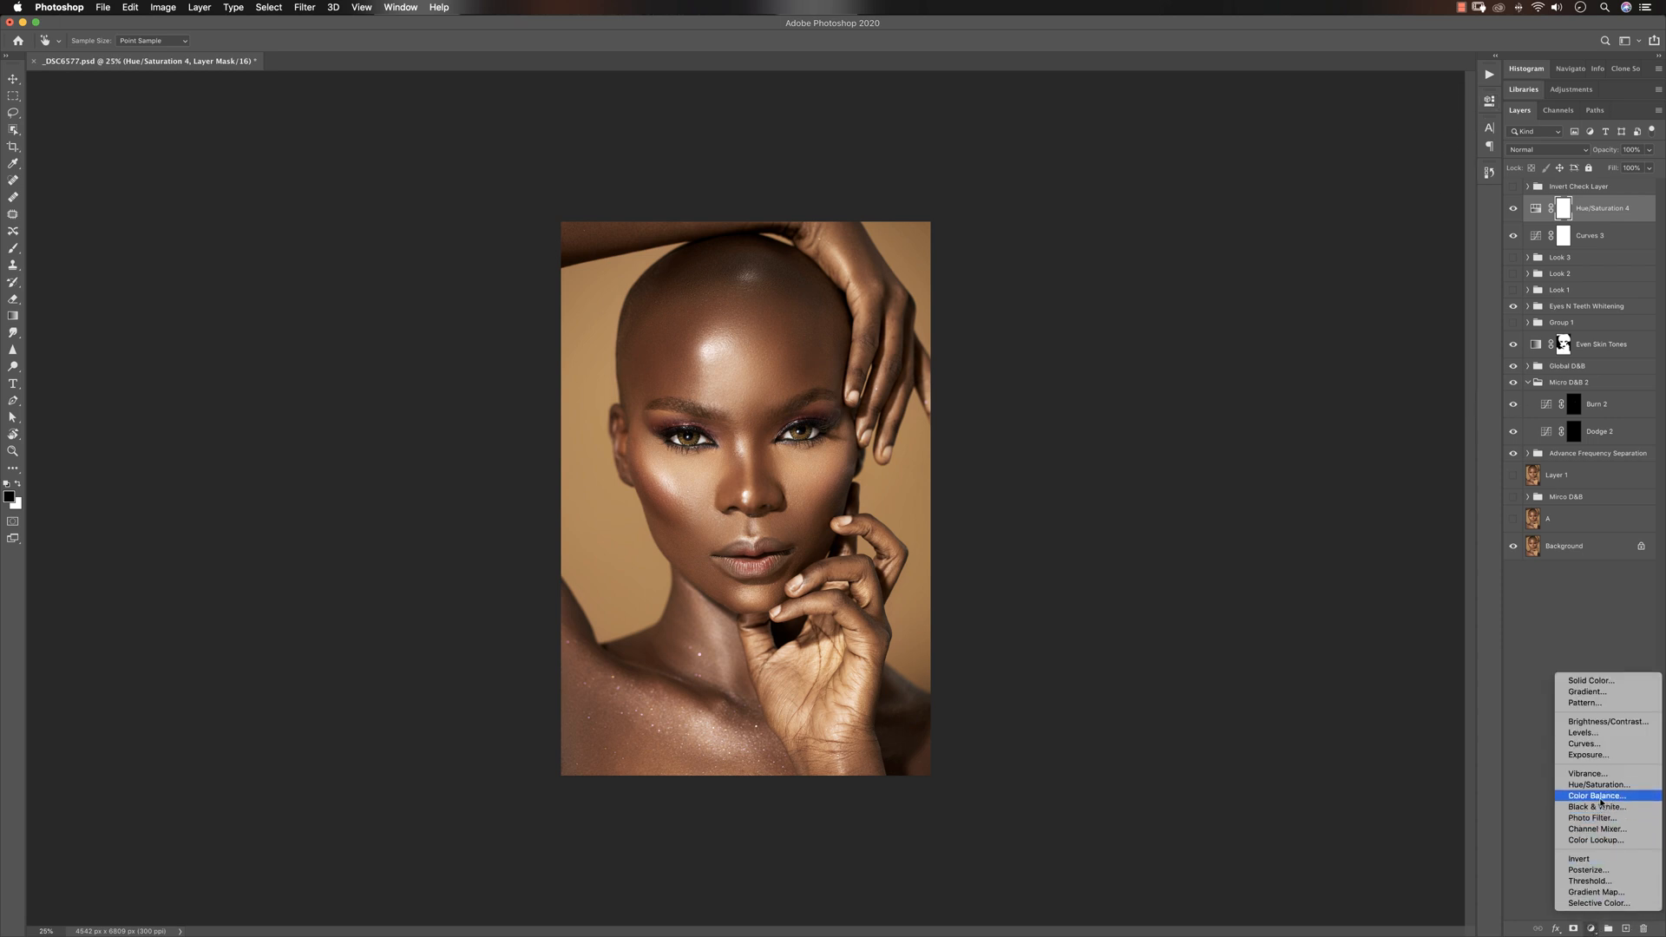
left_click(1596, 795)
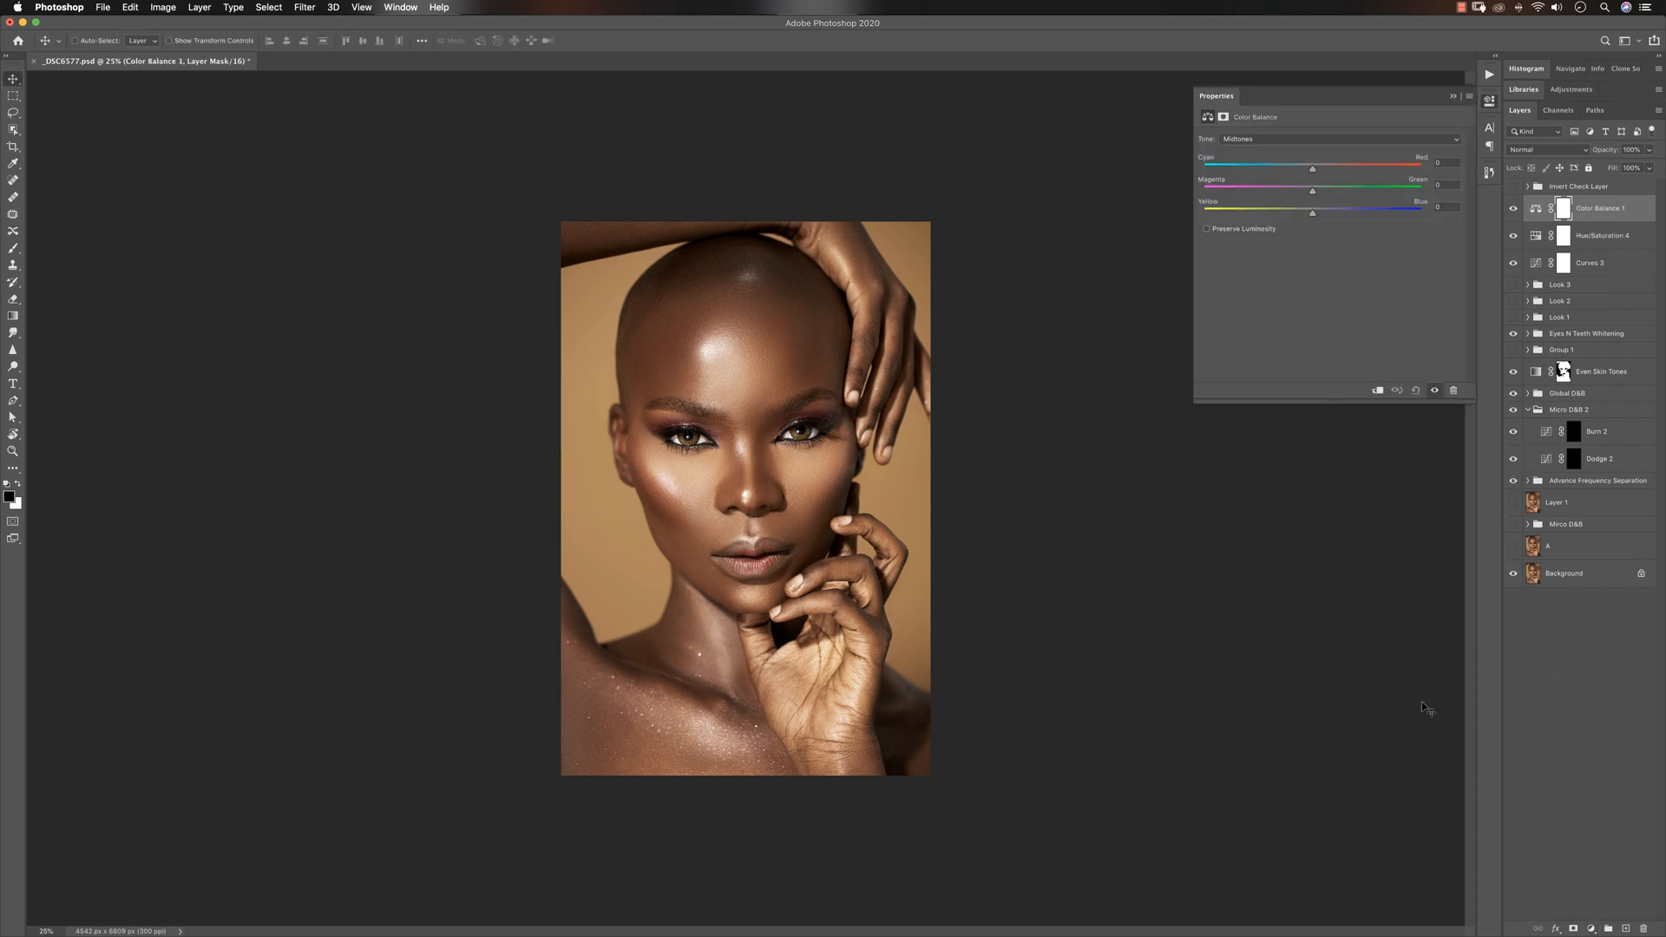
left_click(1249, 139)
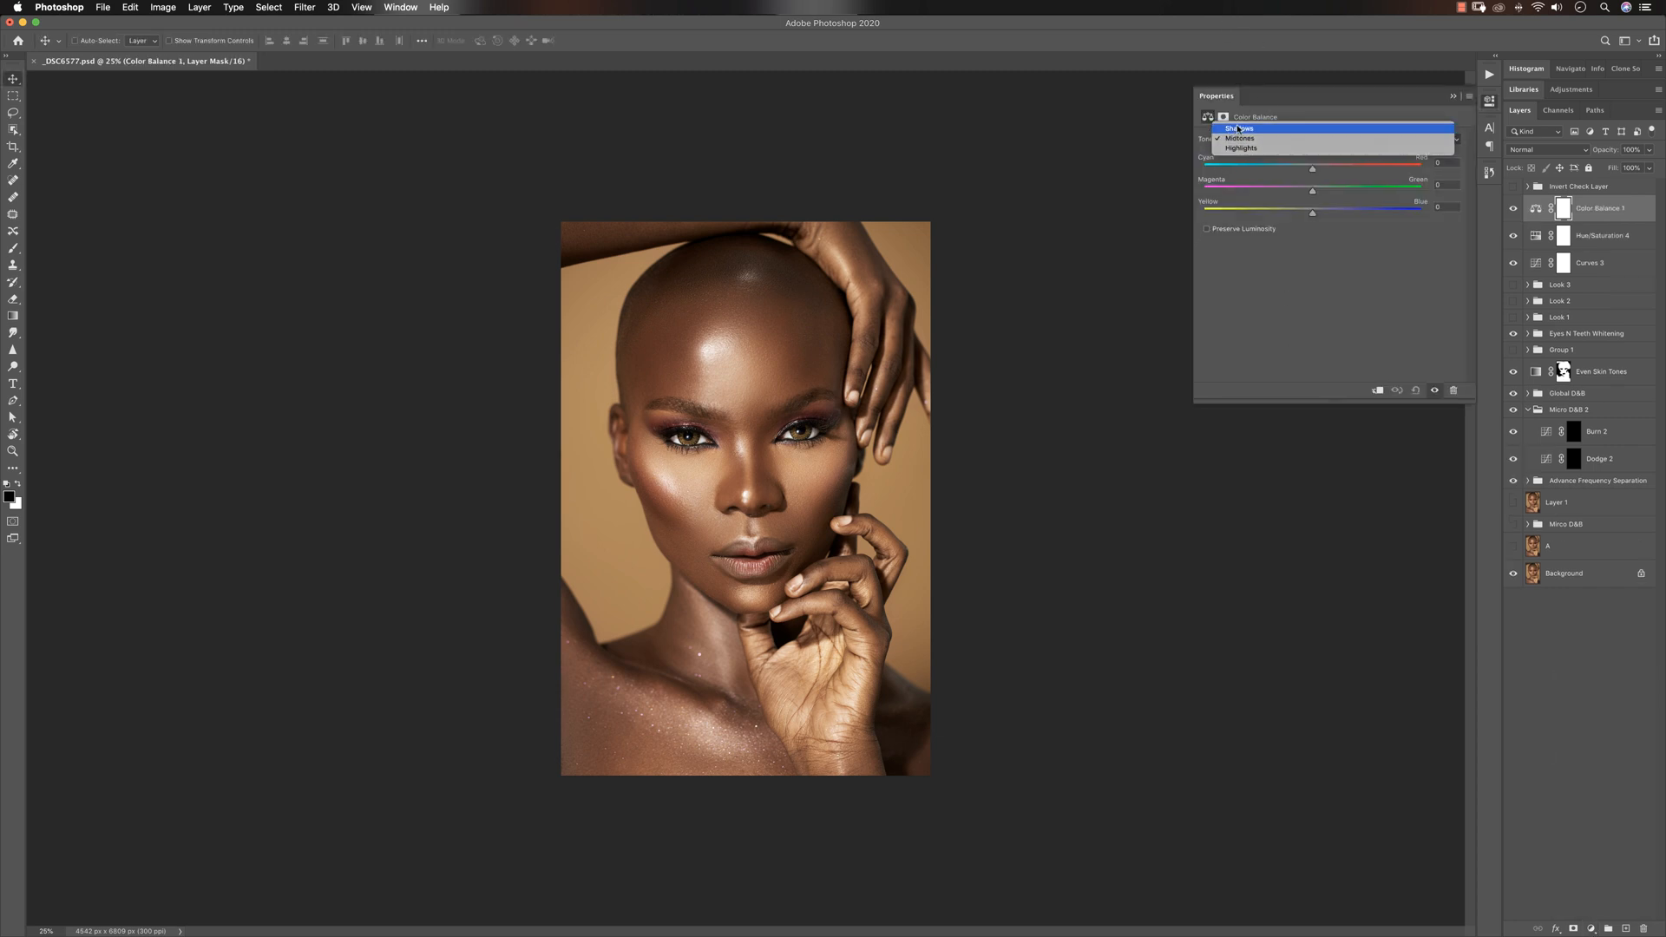
left_click(1242, 126)
left_click_drag(1313, 214, 1321, 215)
left_click_drag(1311, 168, 1307, 169)
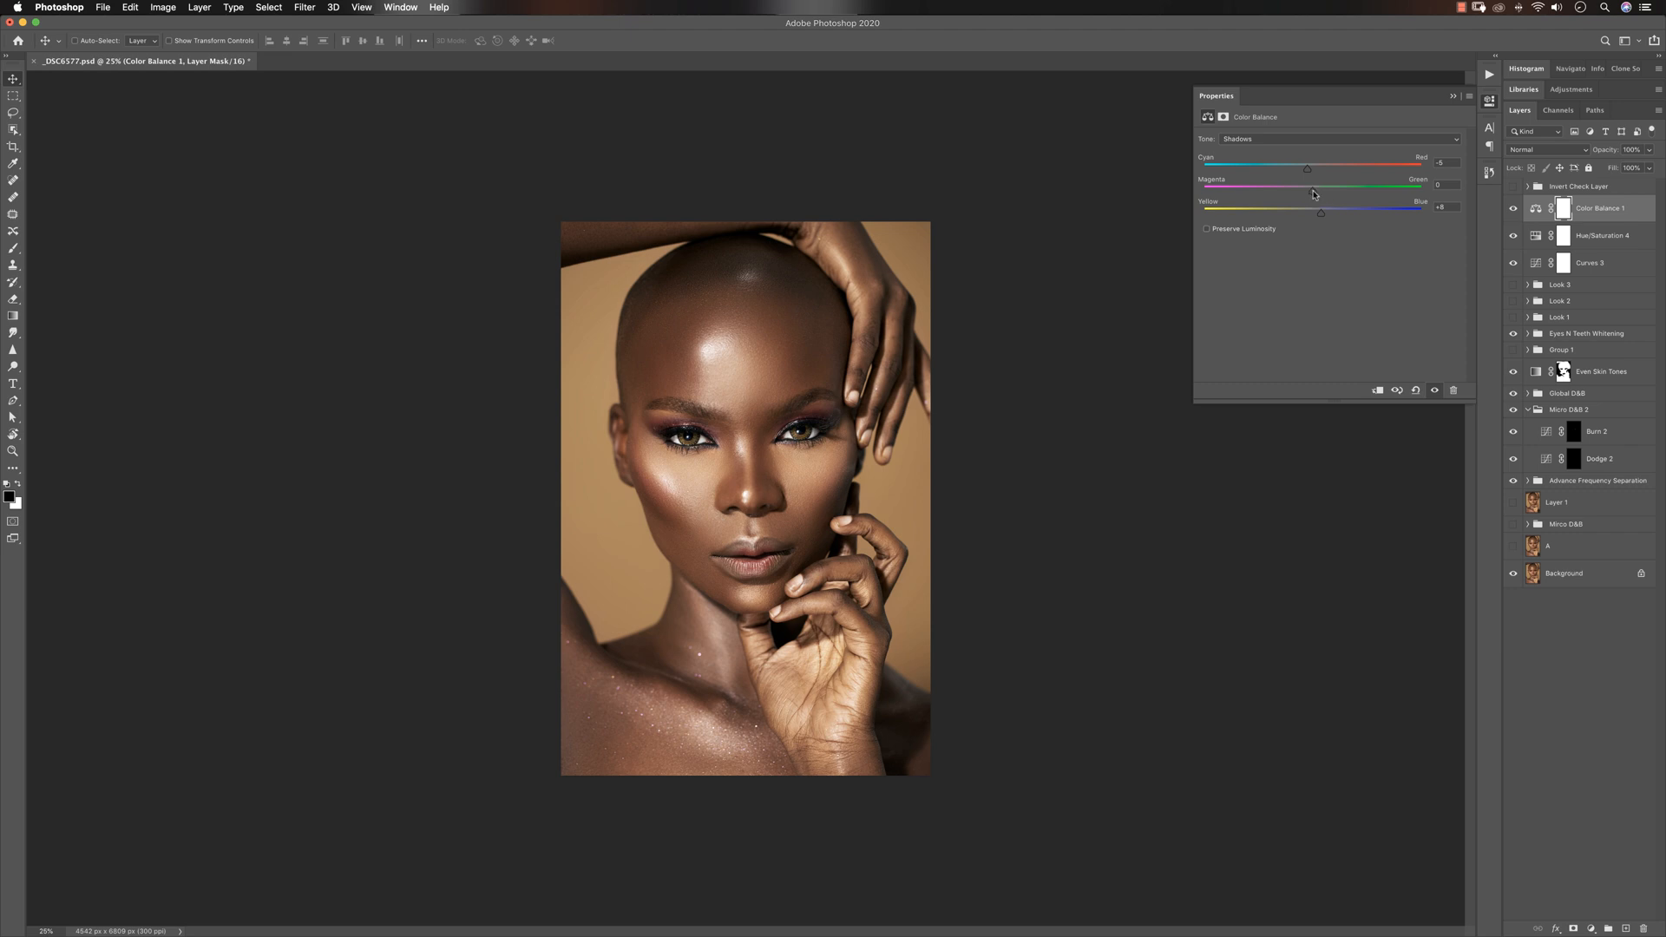
left_click_drag(1315, 194, 1316, 195)
mouse_move(1317, 199)
left_mouse_down()
mouse_move(1334, 194)
mouse_move(1316, 192)
left_mouse_up()
Set the Color Balance Midtones to +4 red, -2 toward magenta and -12 toward yellow
left_click(1258, 139)
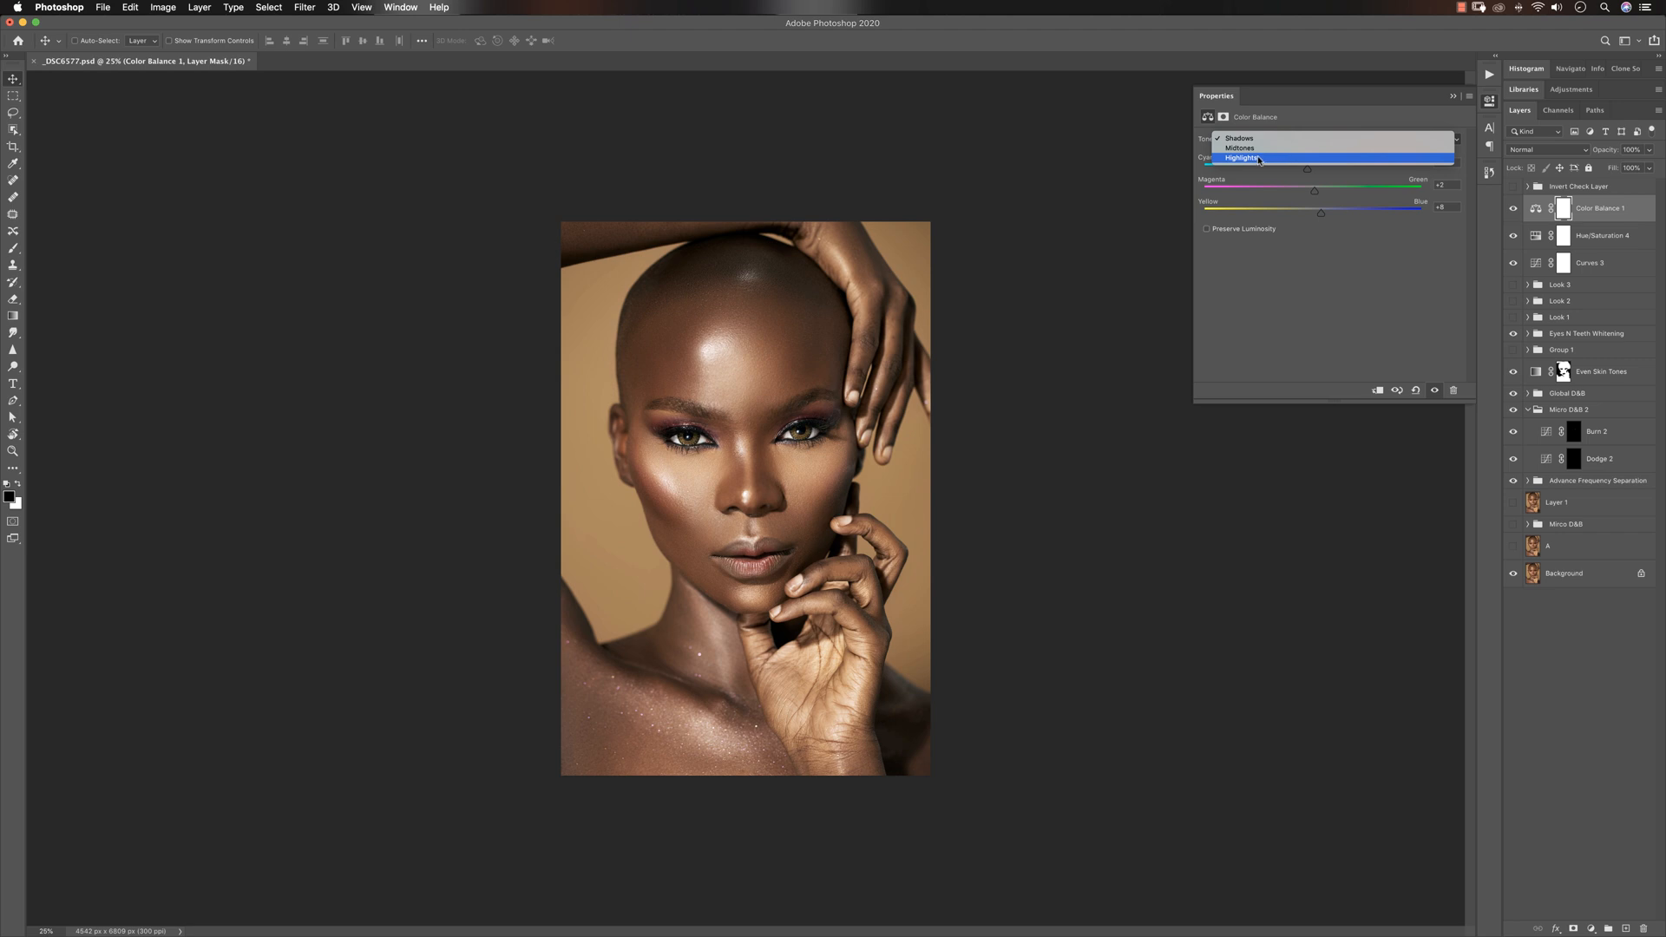
left_click(1241, 148)
left_click_drag(1314, 215, 1300, 215)
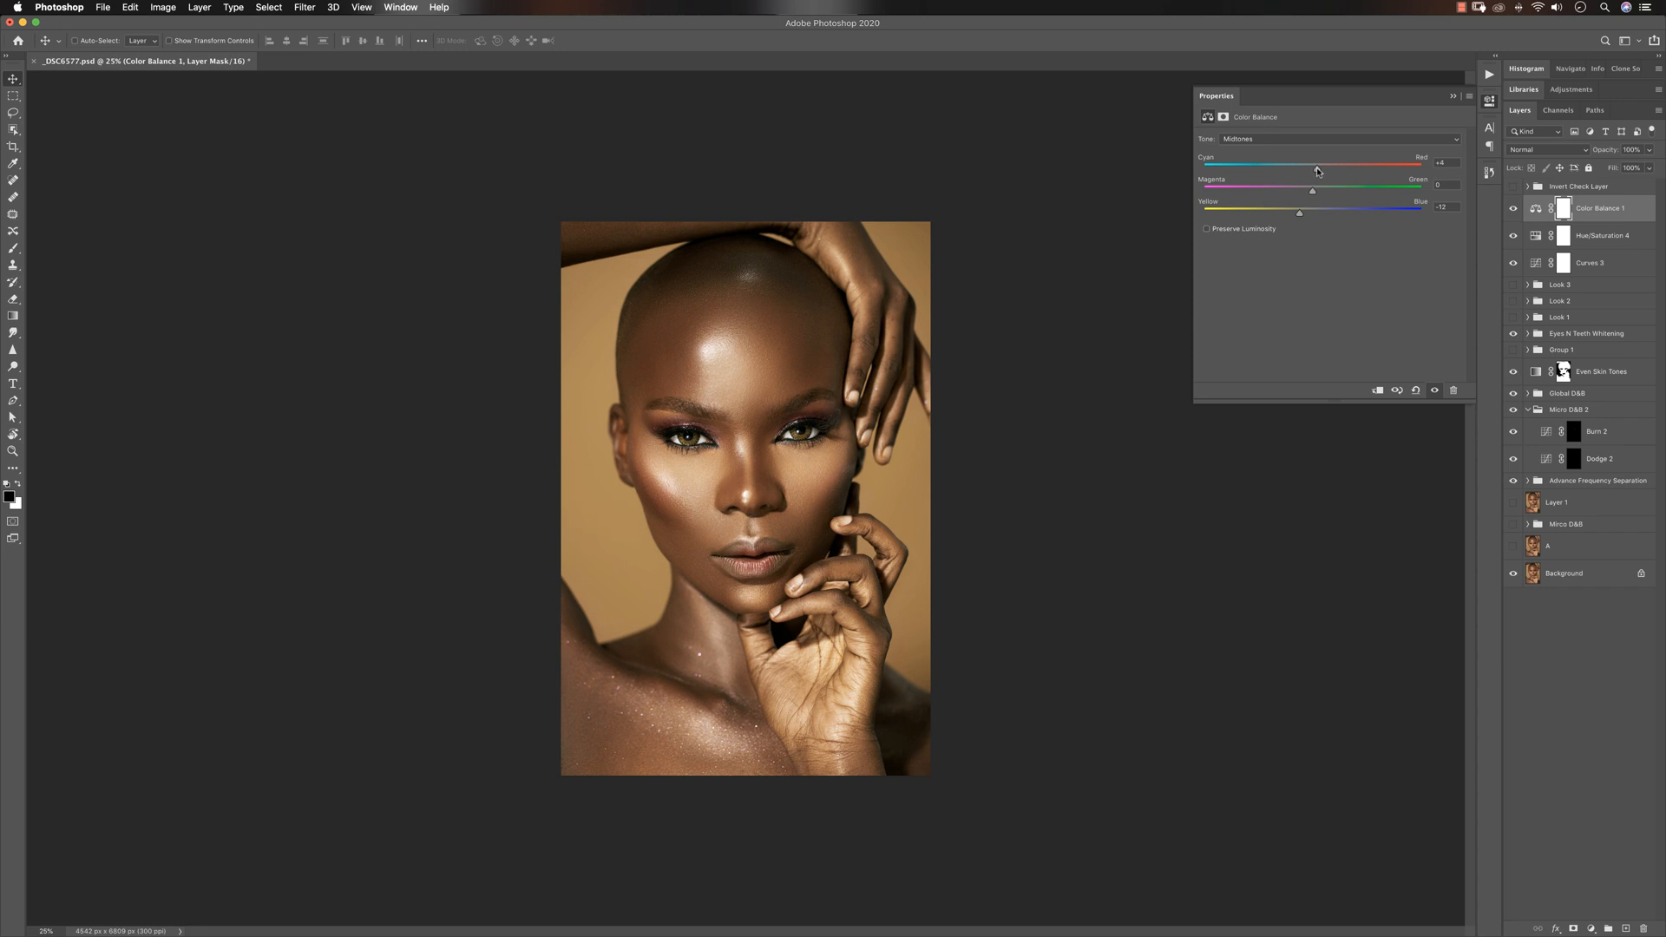
left_click_drag(1313, 191, 1310, 194)
Fine-tune the Color Balance Highlights slightly toward yellow and compare the portrait with and without the adjustment
left_click(1288, 140)
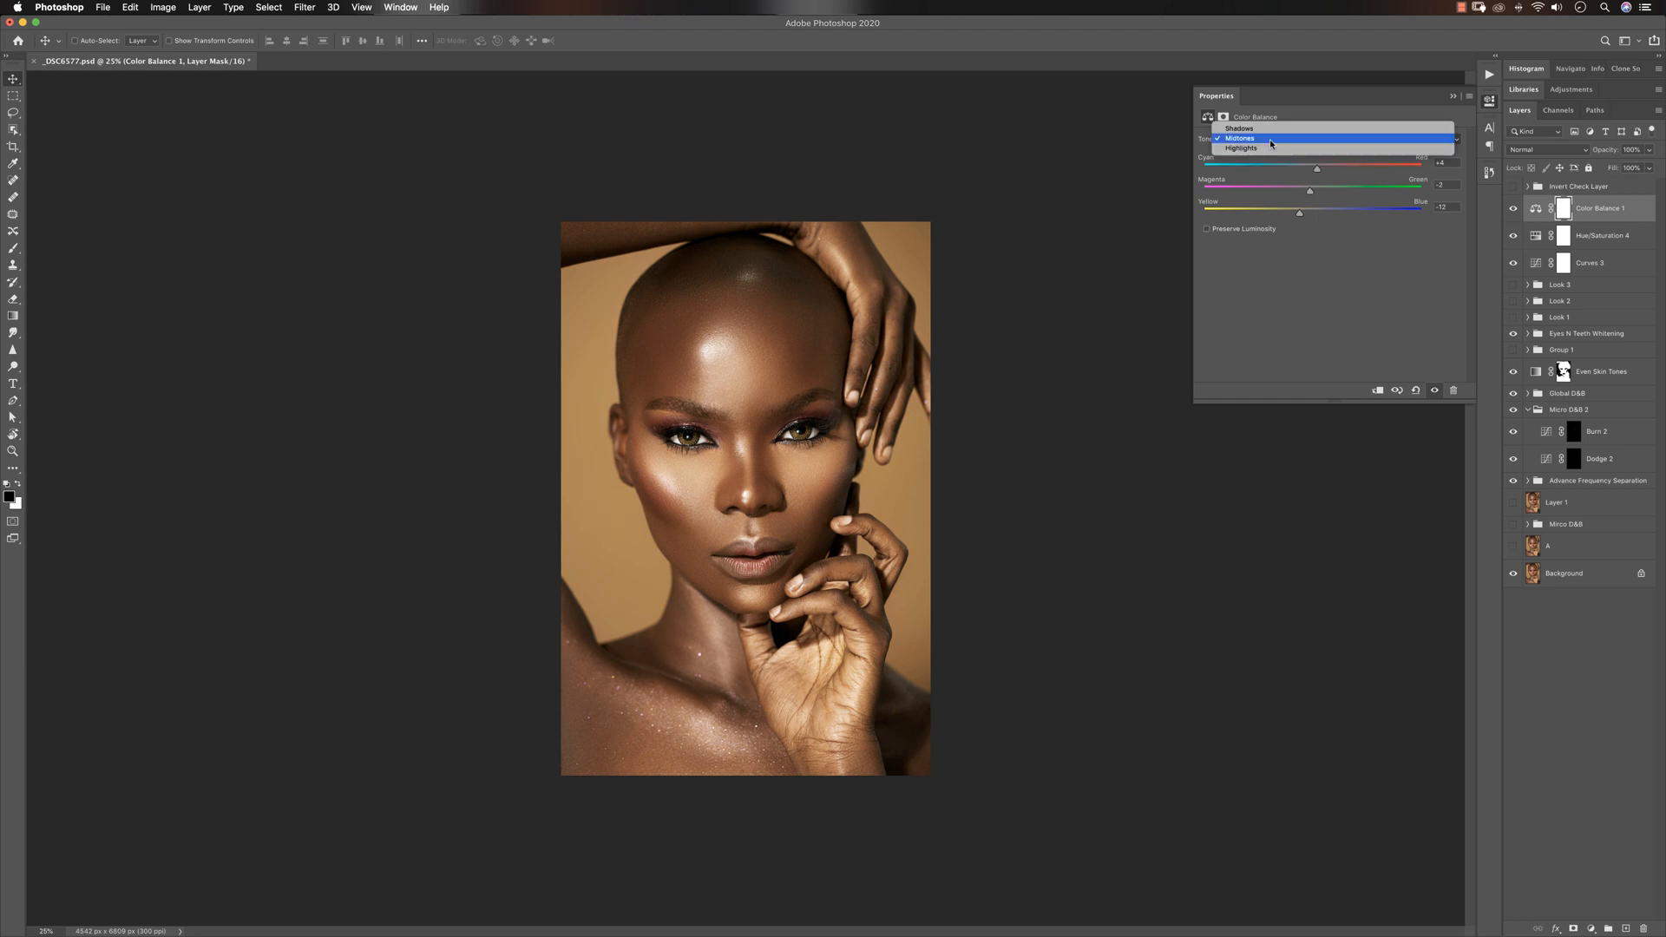
left_click(1288, 154)
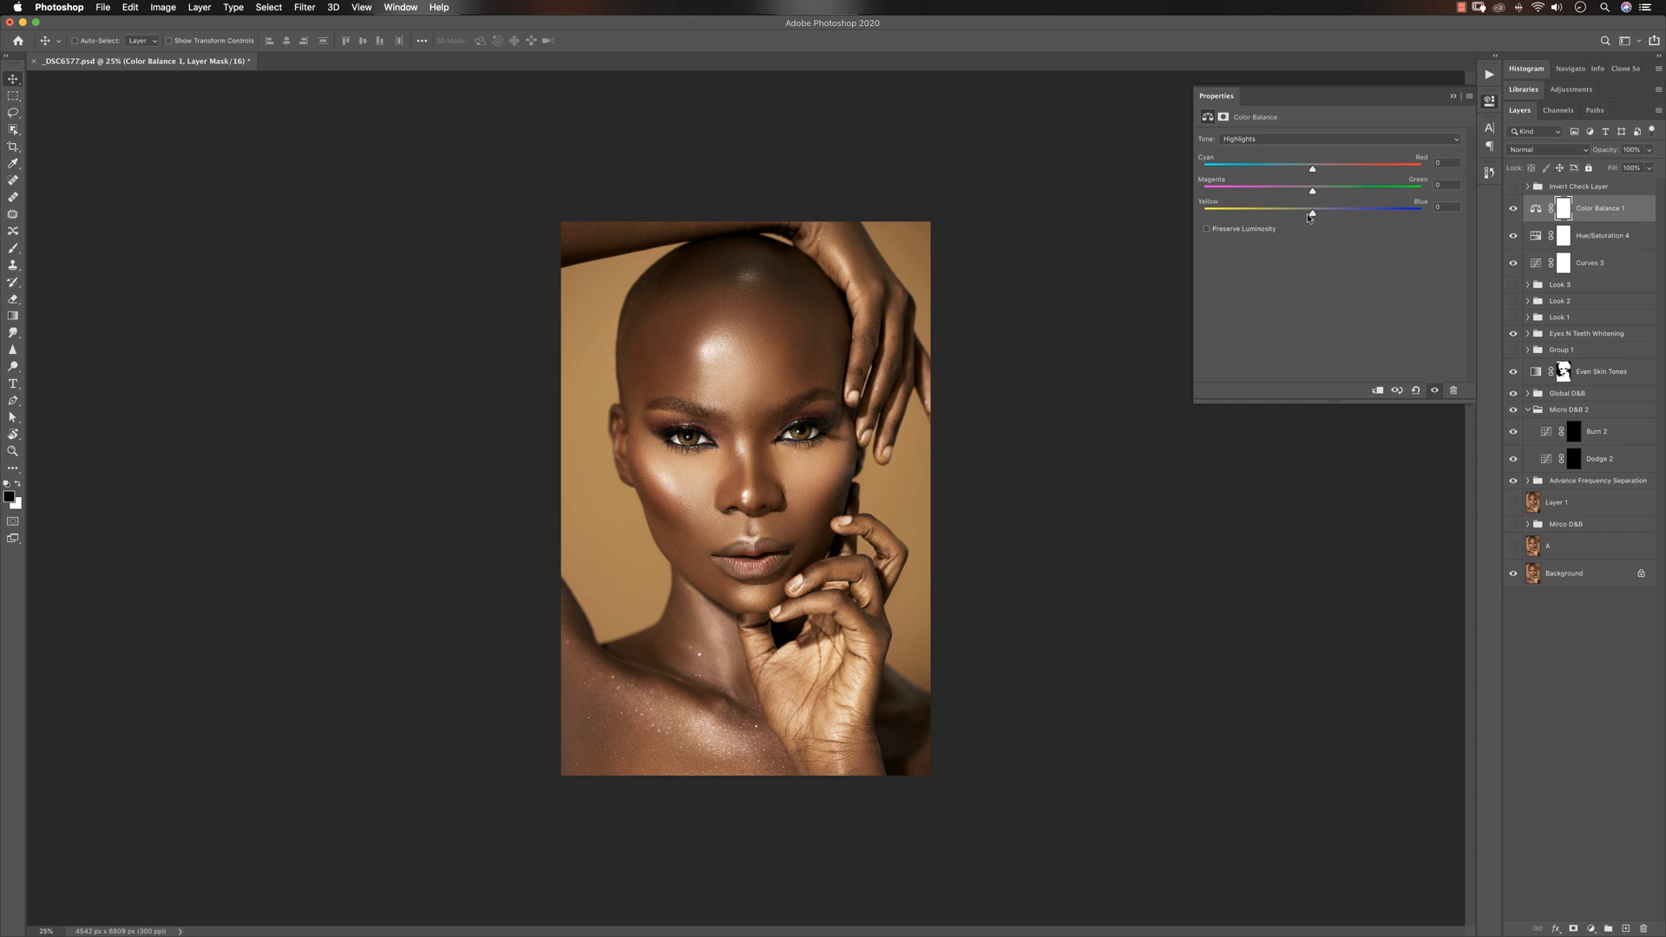
mouse_move(1313, 213)
left_mouse_down()
mouse_move(1316, 168)
mouse_move(1310, 195)
left_mouse_up()
left_click(1513, 209)
left_click(1513, 209)
left_click(1511, 216)
left_click(1511, 217)
left_click(1451, 97)
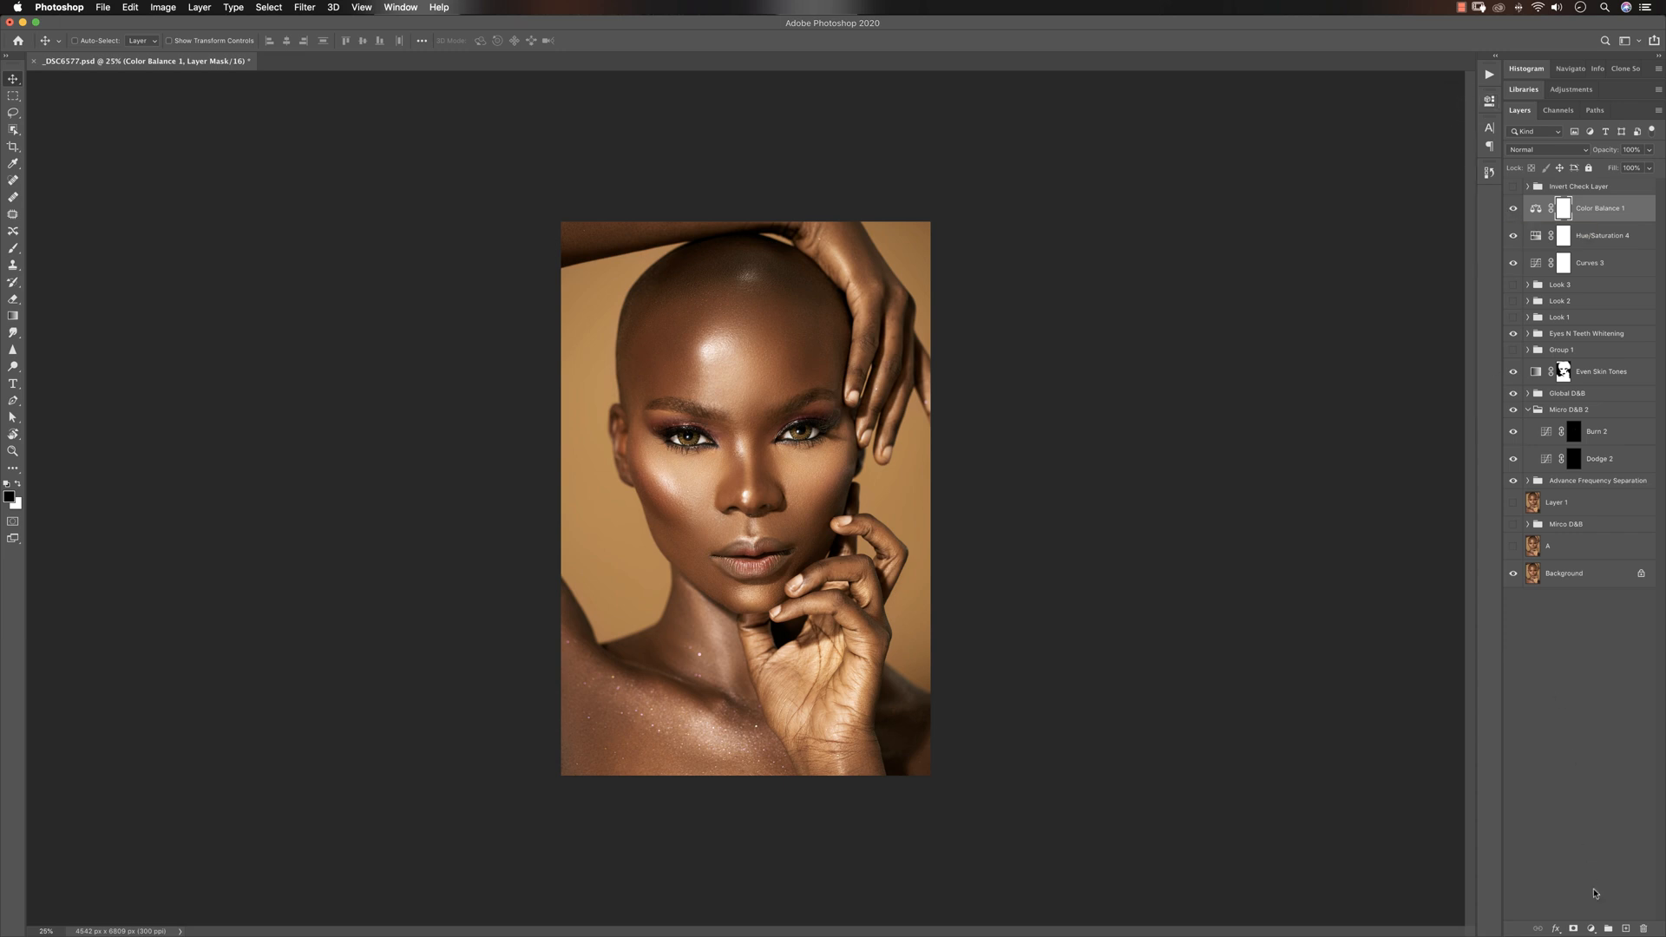
Add a Selective Color adjustment layer above Color Balance and fine-tune its ink sliders
left_click(1590, 928)
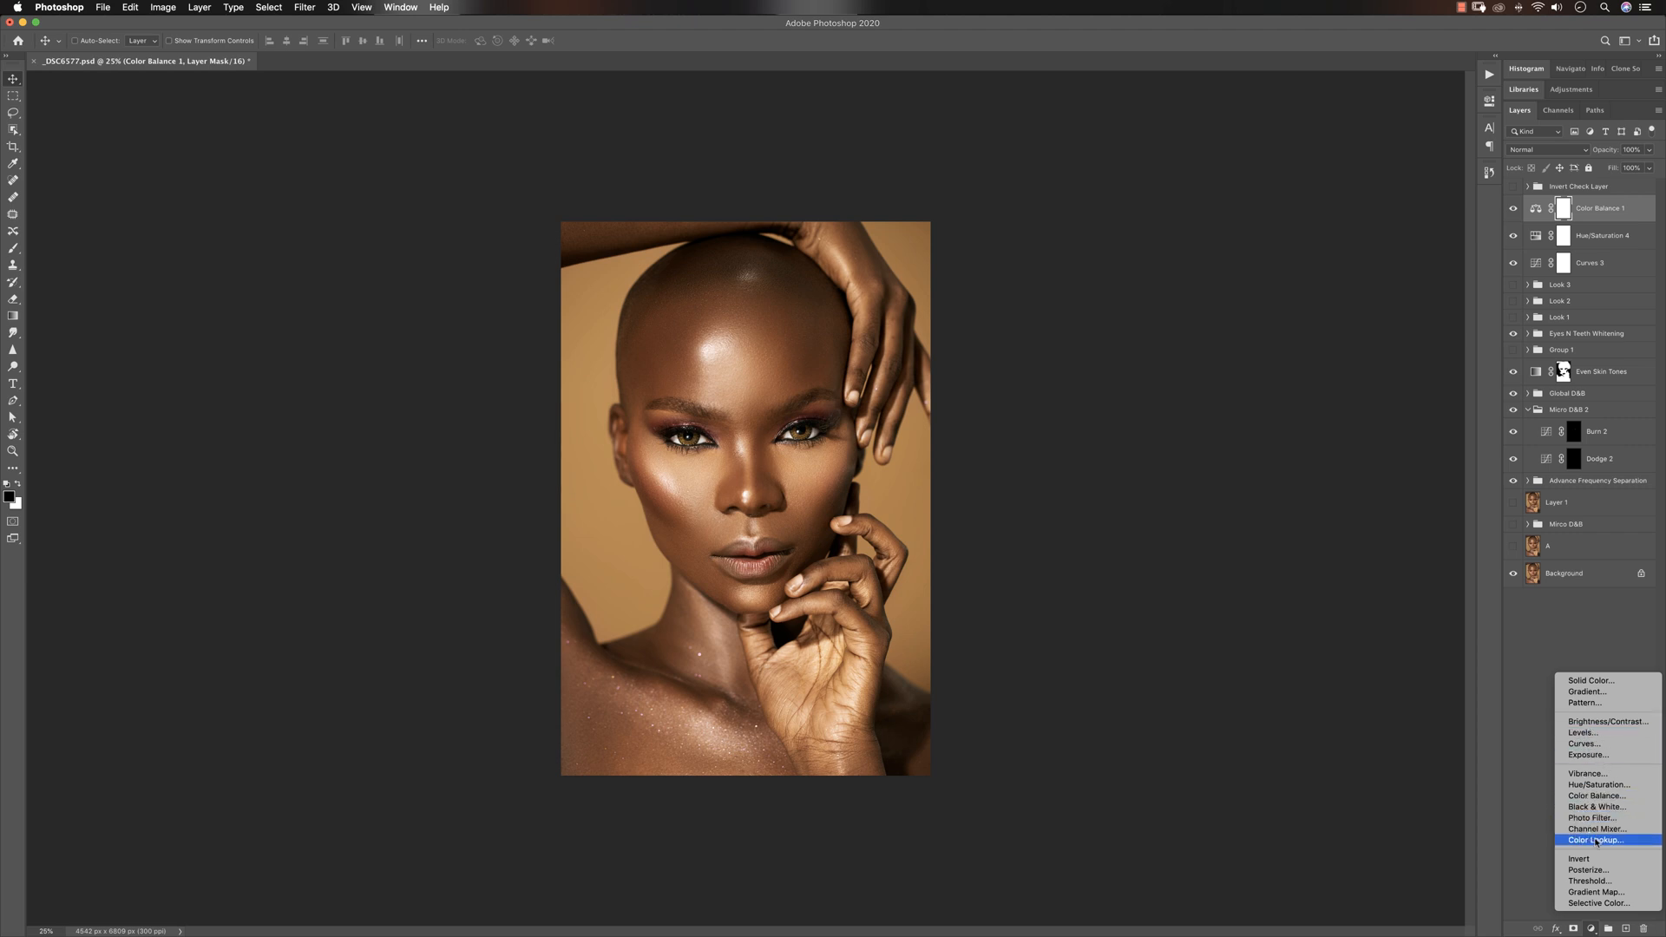
left_click(1588, 903)
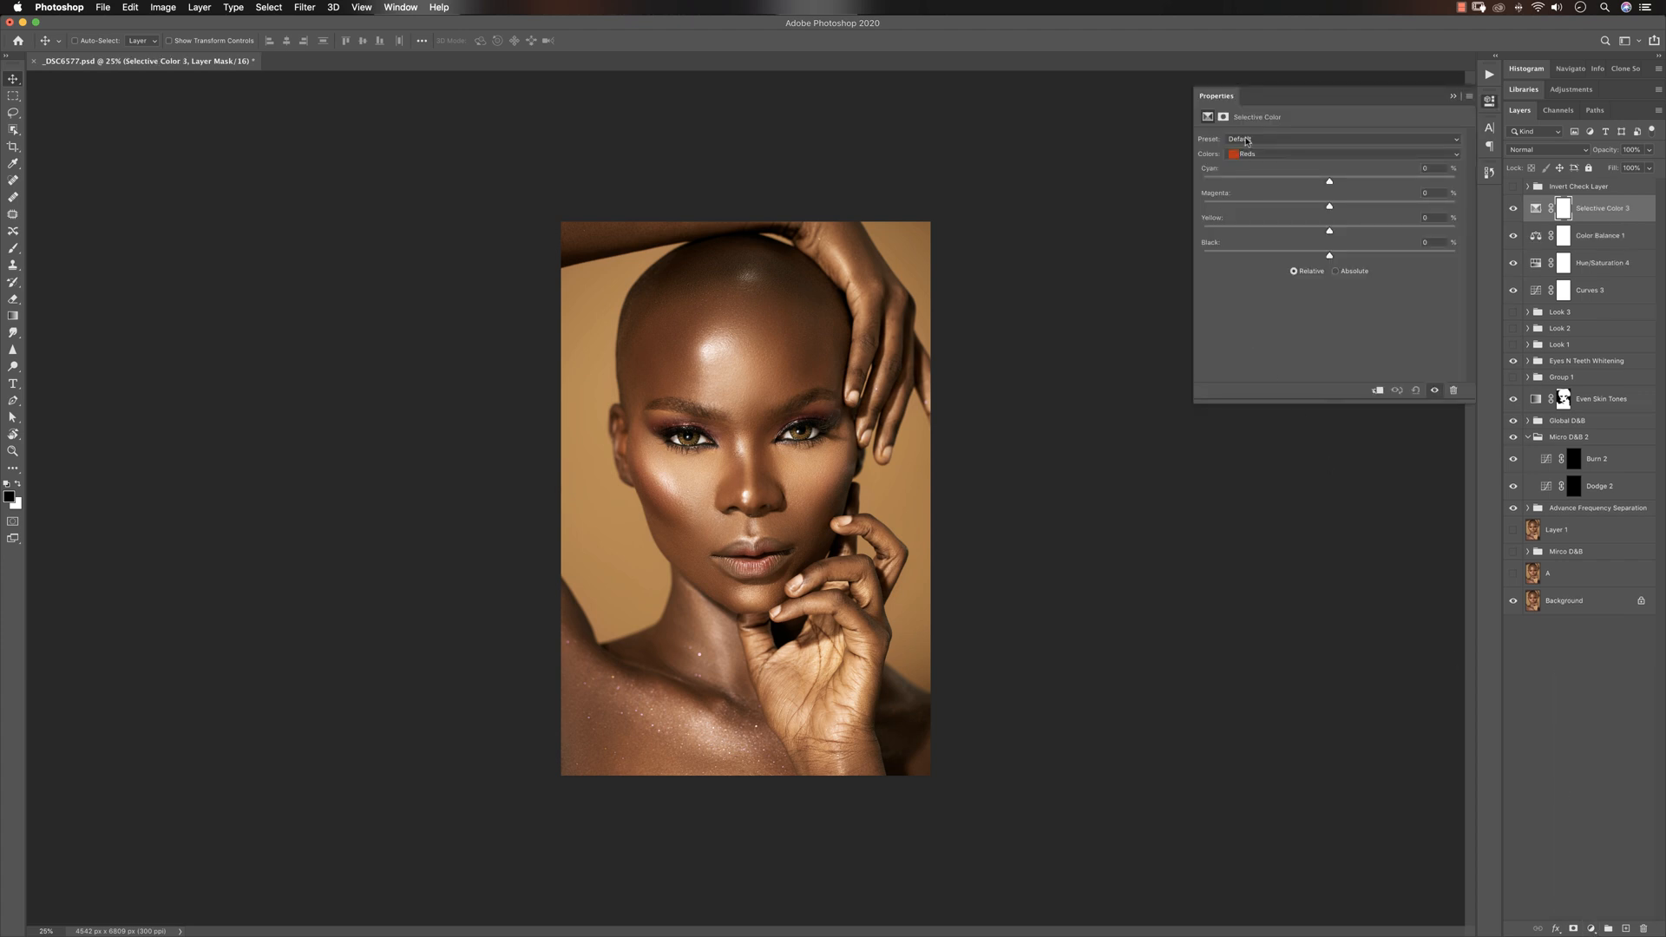
left_click_drag(1332, 180, 1315, 262)
left_click(1452, 96)
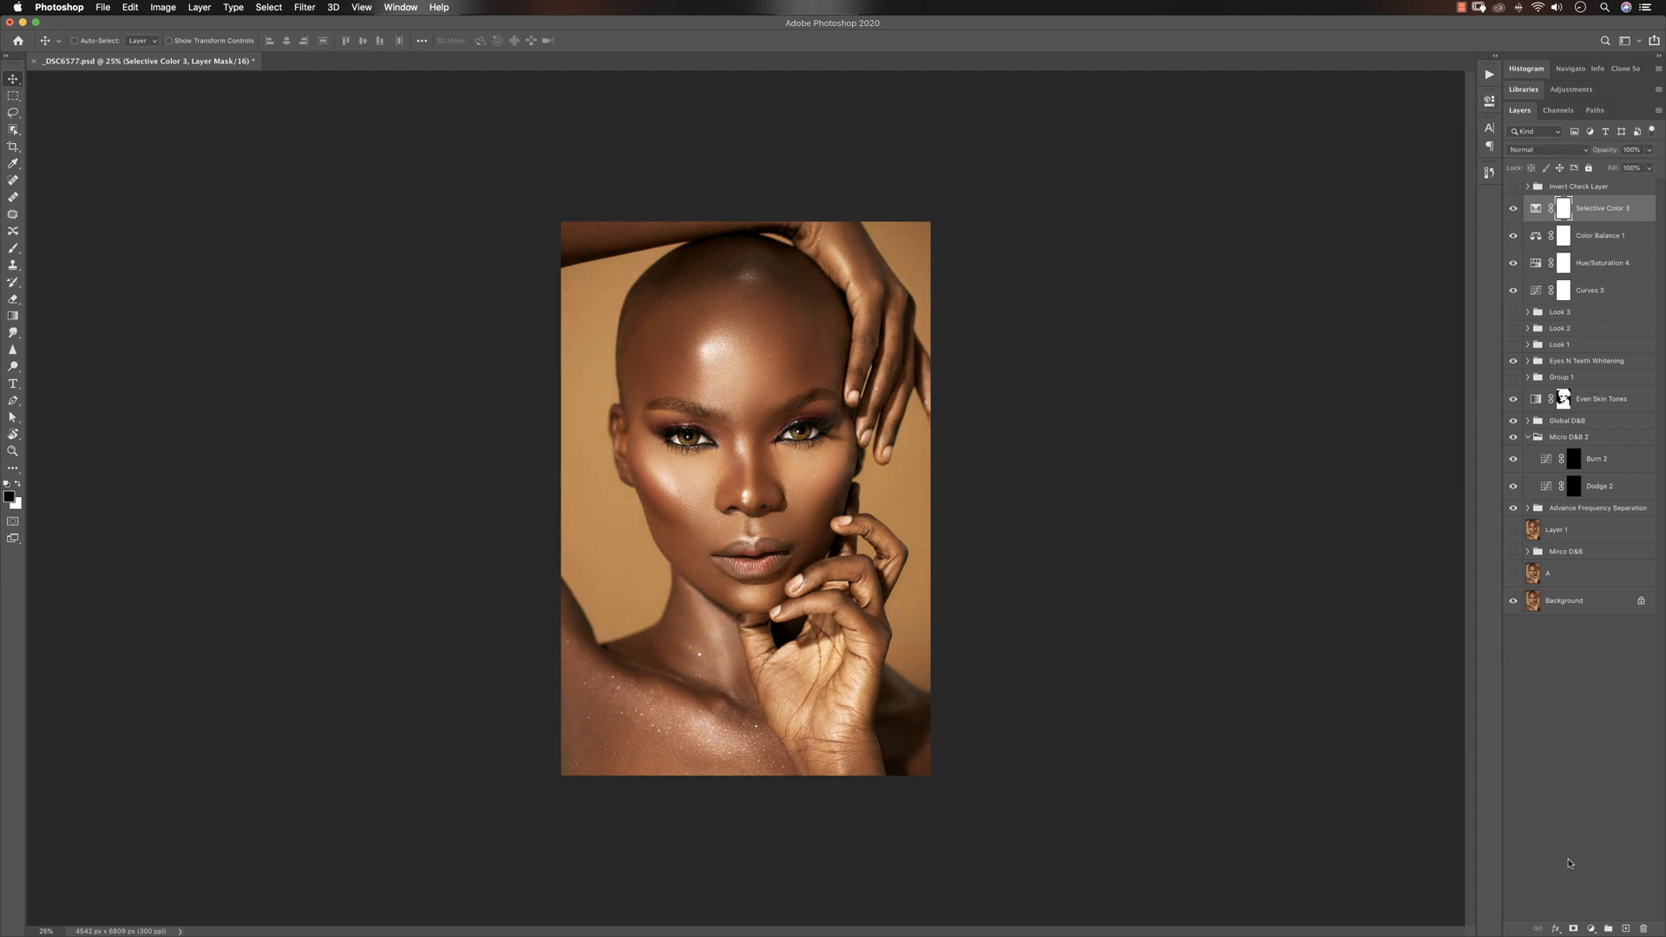
Reopen the Hue/Saturation adjustment of the new look and set the Reds saturation to -34
left_click(1591, 921)
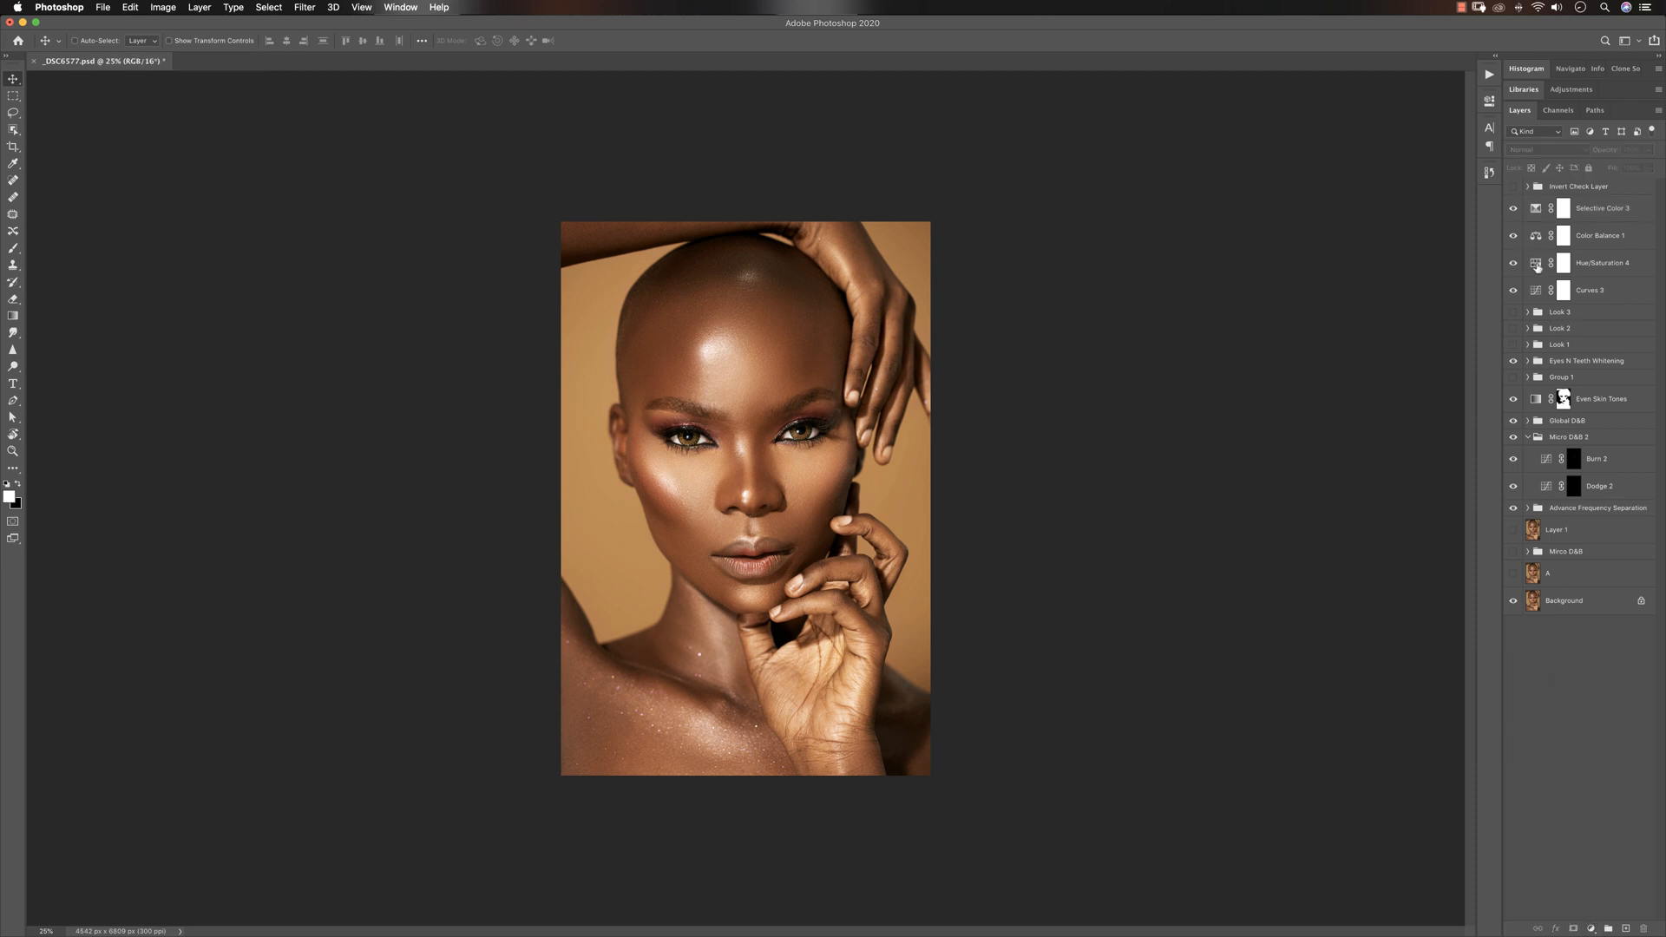
double_click(1536, 267)
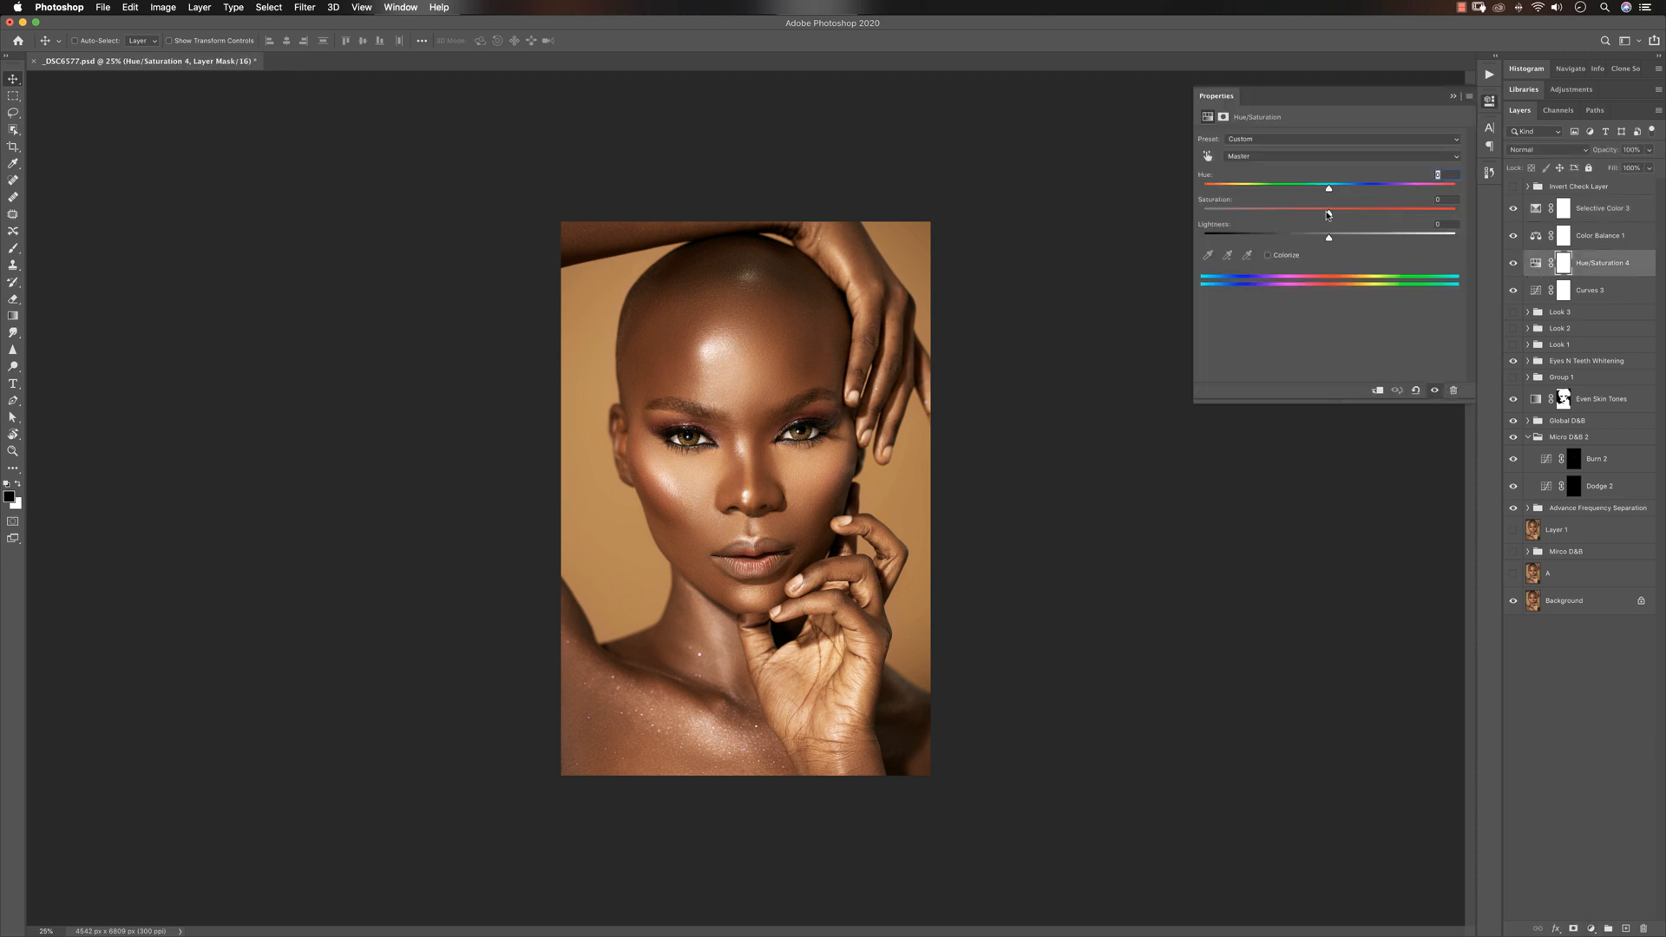
left_click(1283, 157)
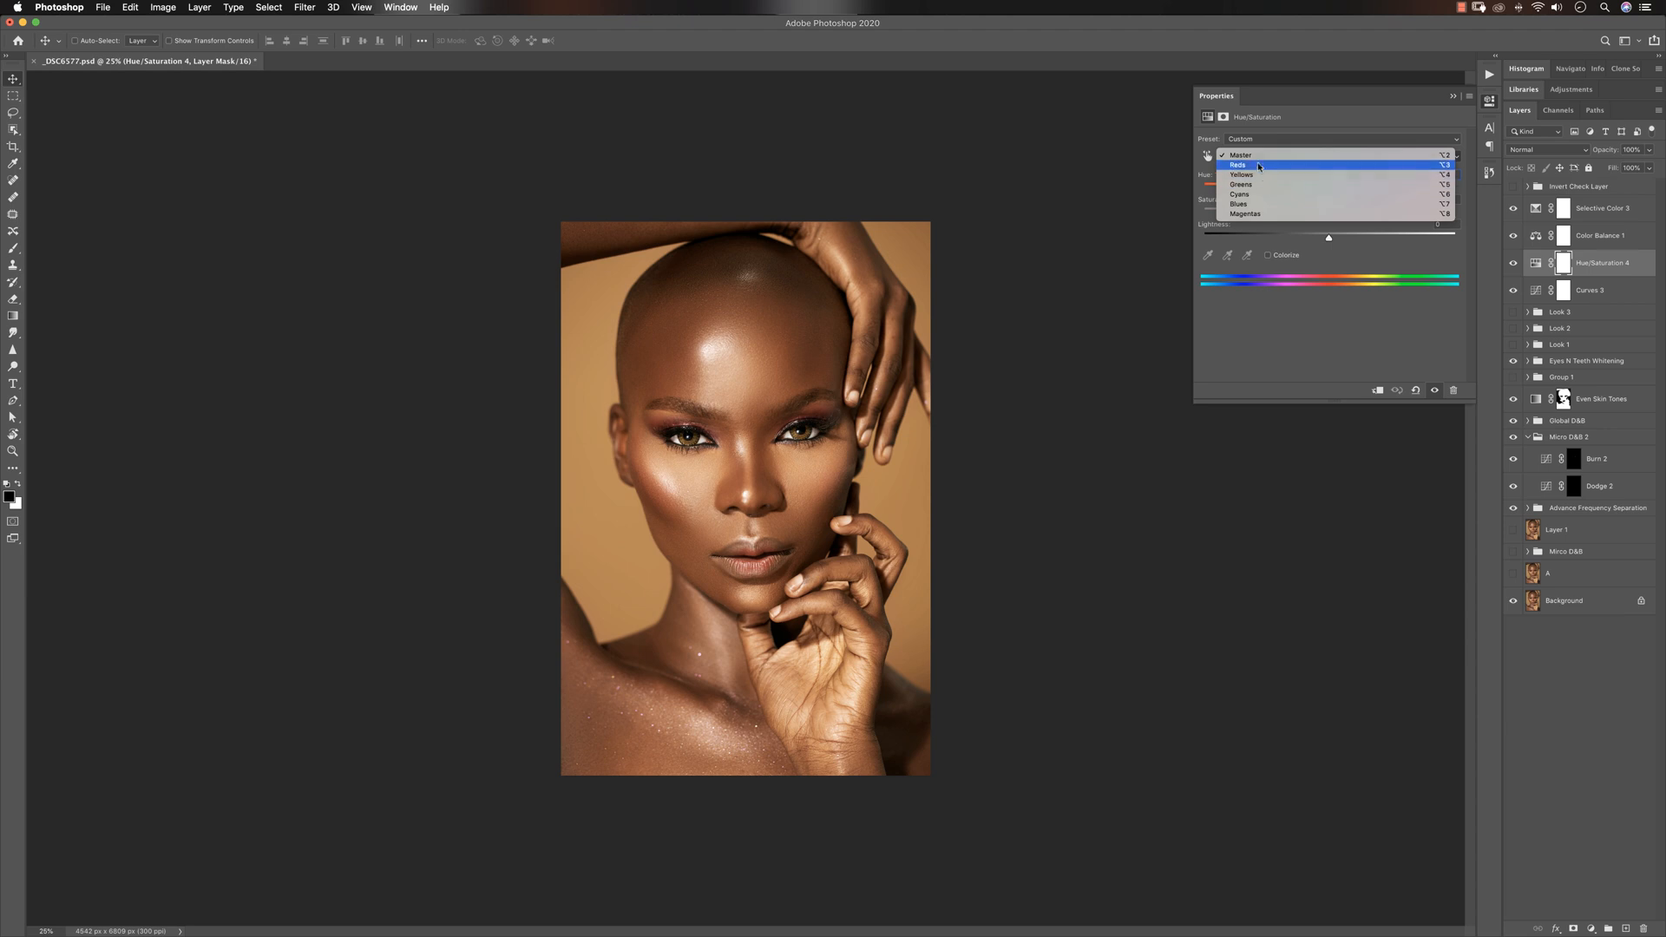
left_click(1258, 166)
left_click_drag(1301, 215, 1288, 214)
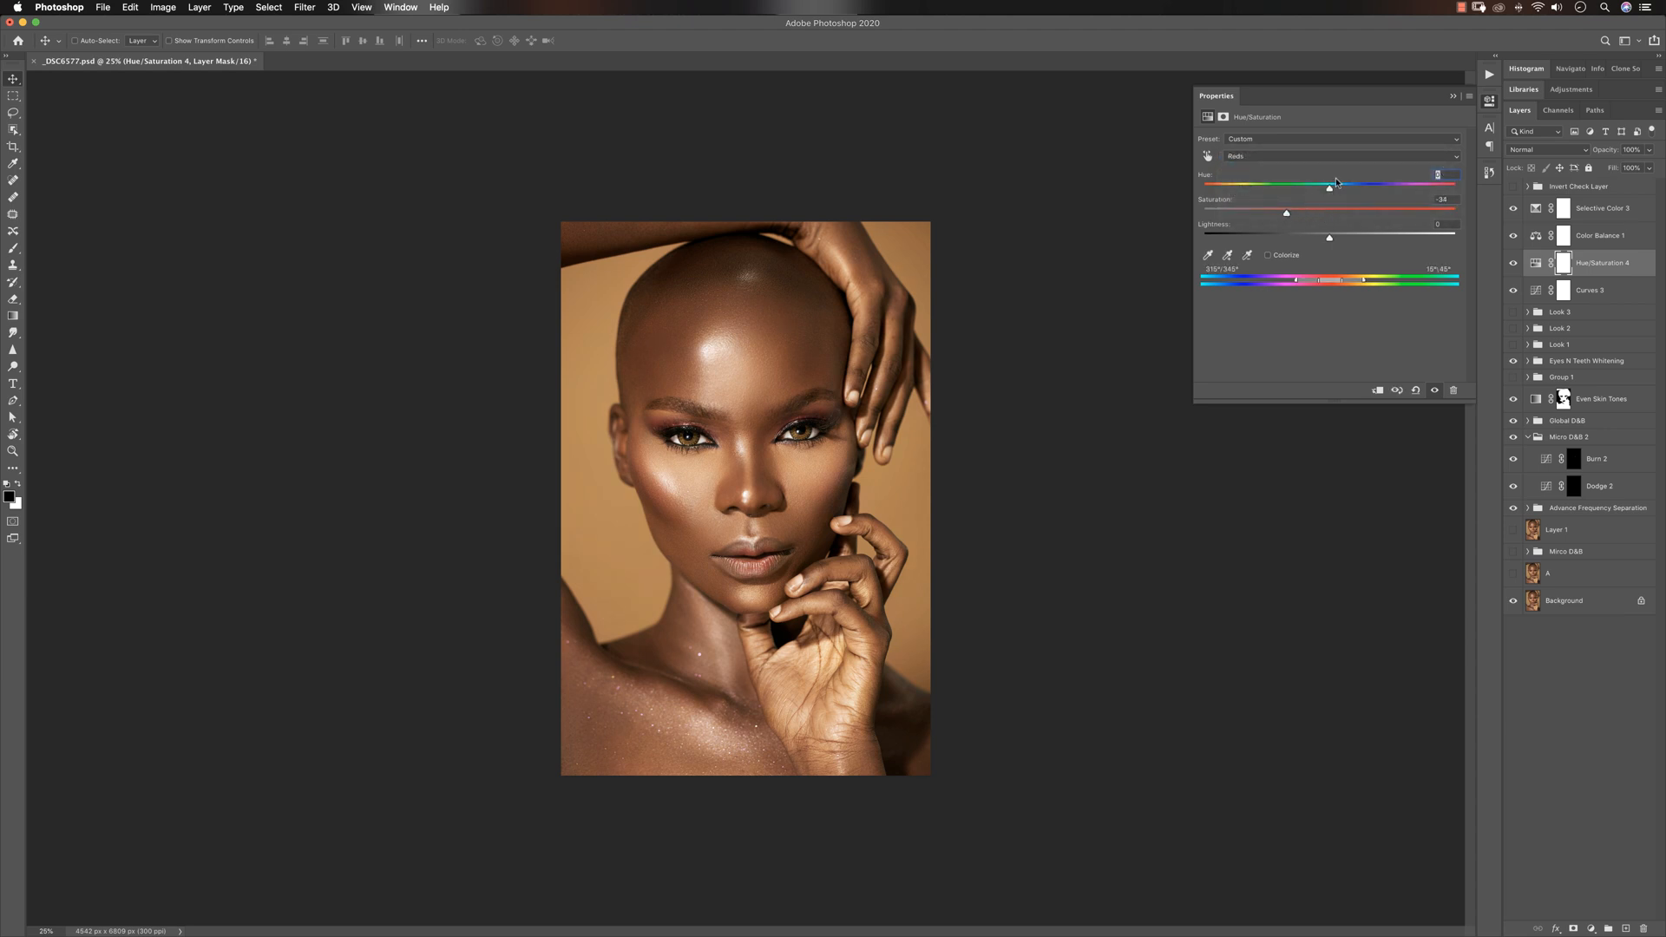
left_click(1452, 96)
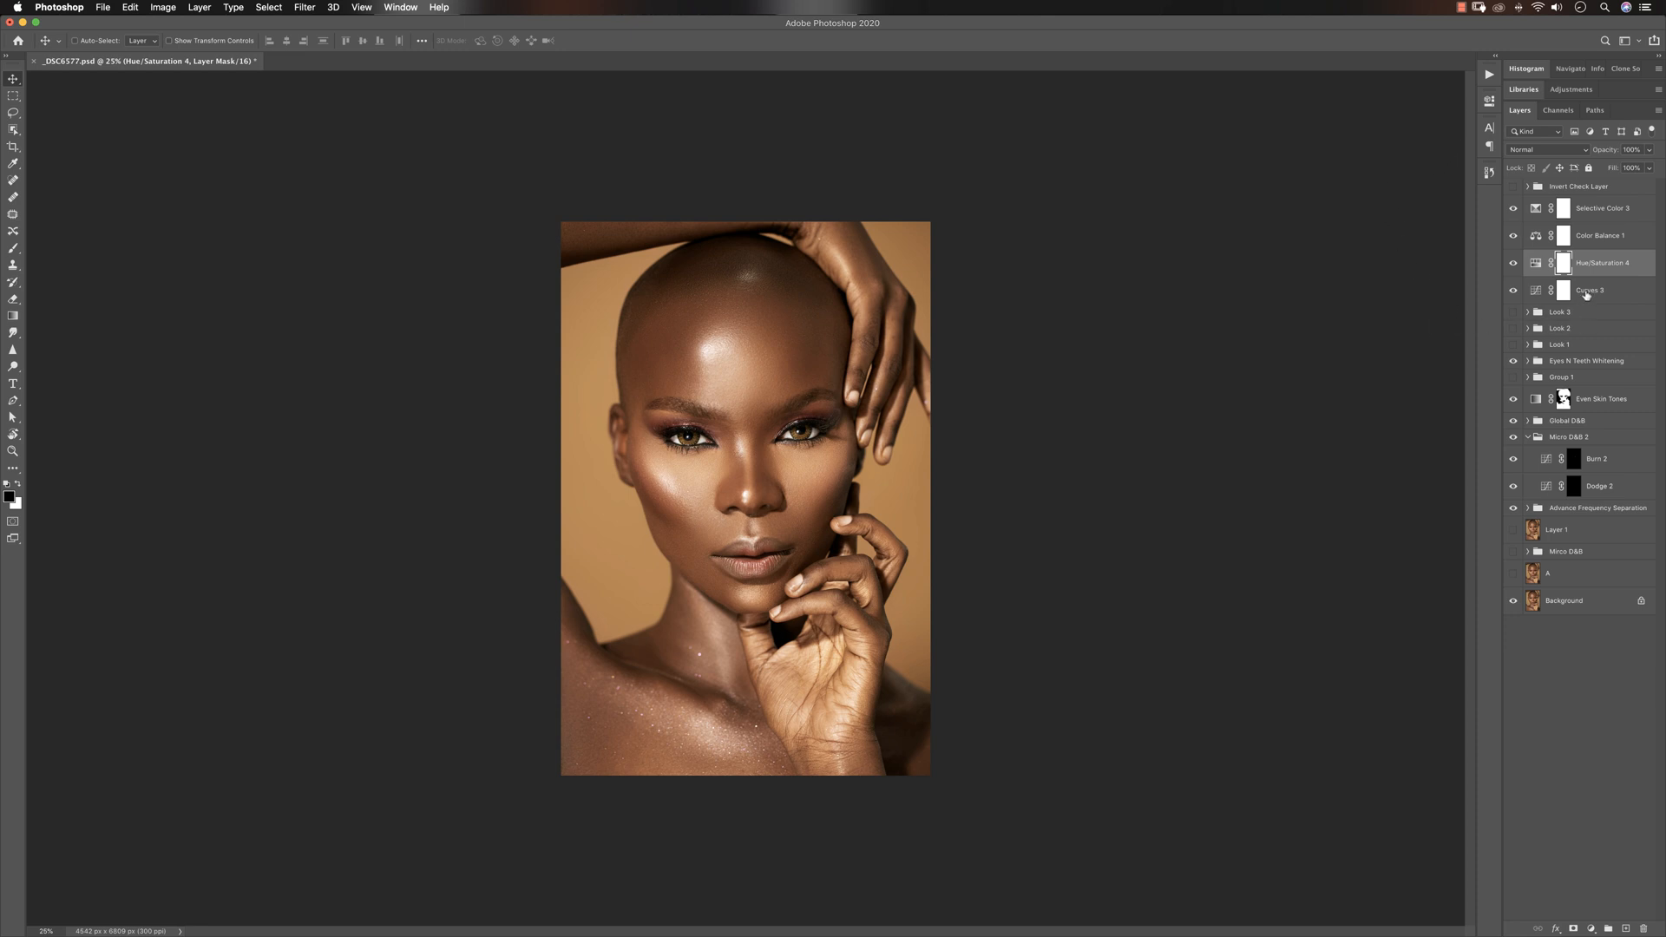
Group the fourth look's four adjustment layers, from Selective Color 3 down to the Curves layer above Look 3
left_click(1589, 293)
left_click(1609, 211)
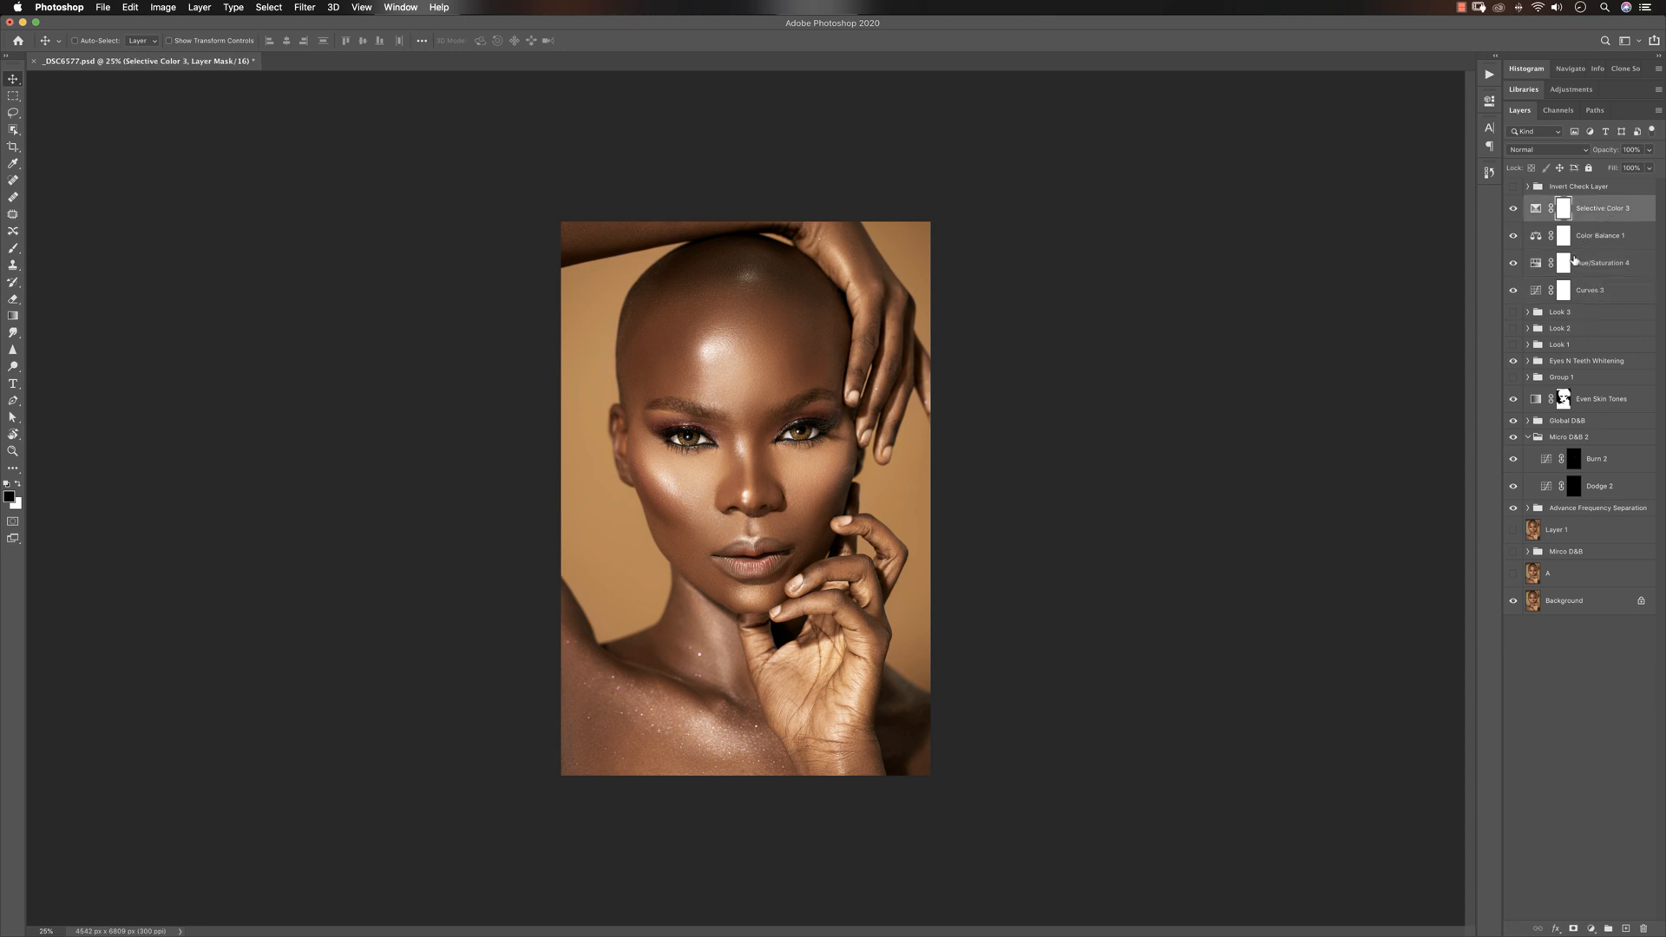
left_click(1592, 293, "shift")
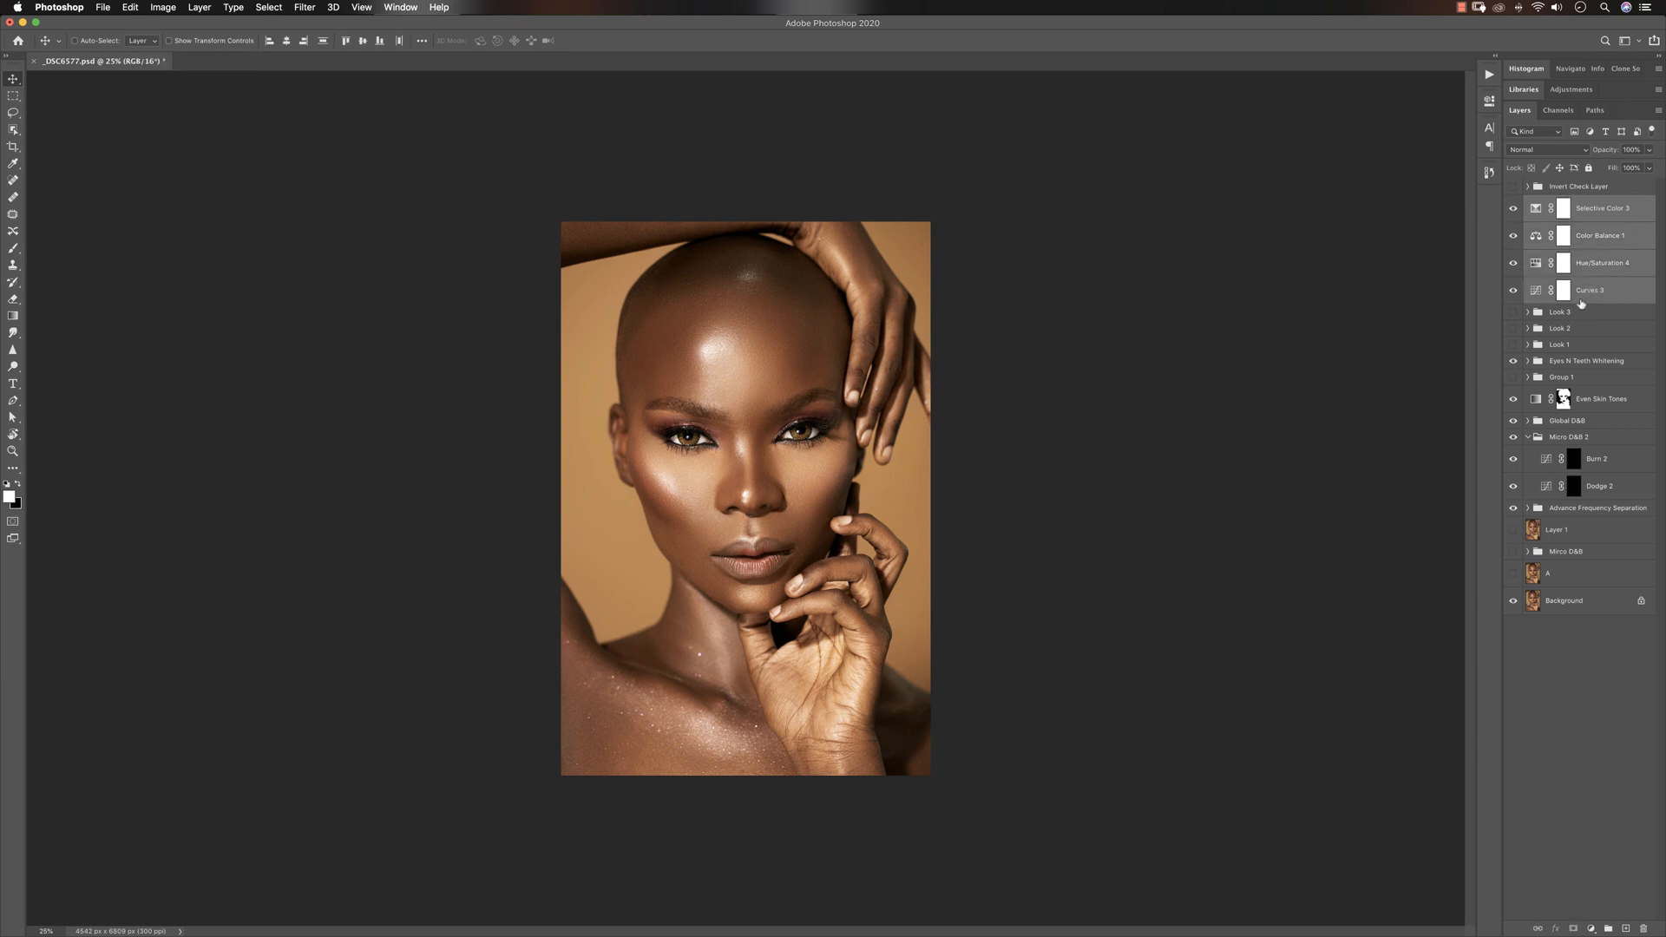
key("super+g")
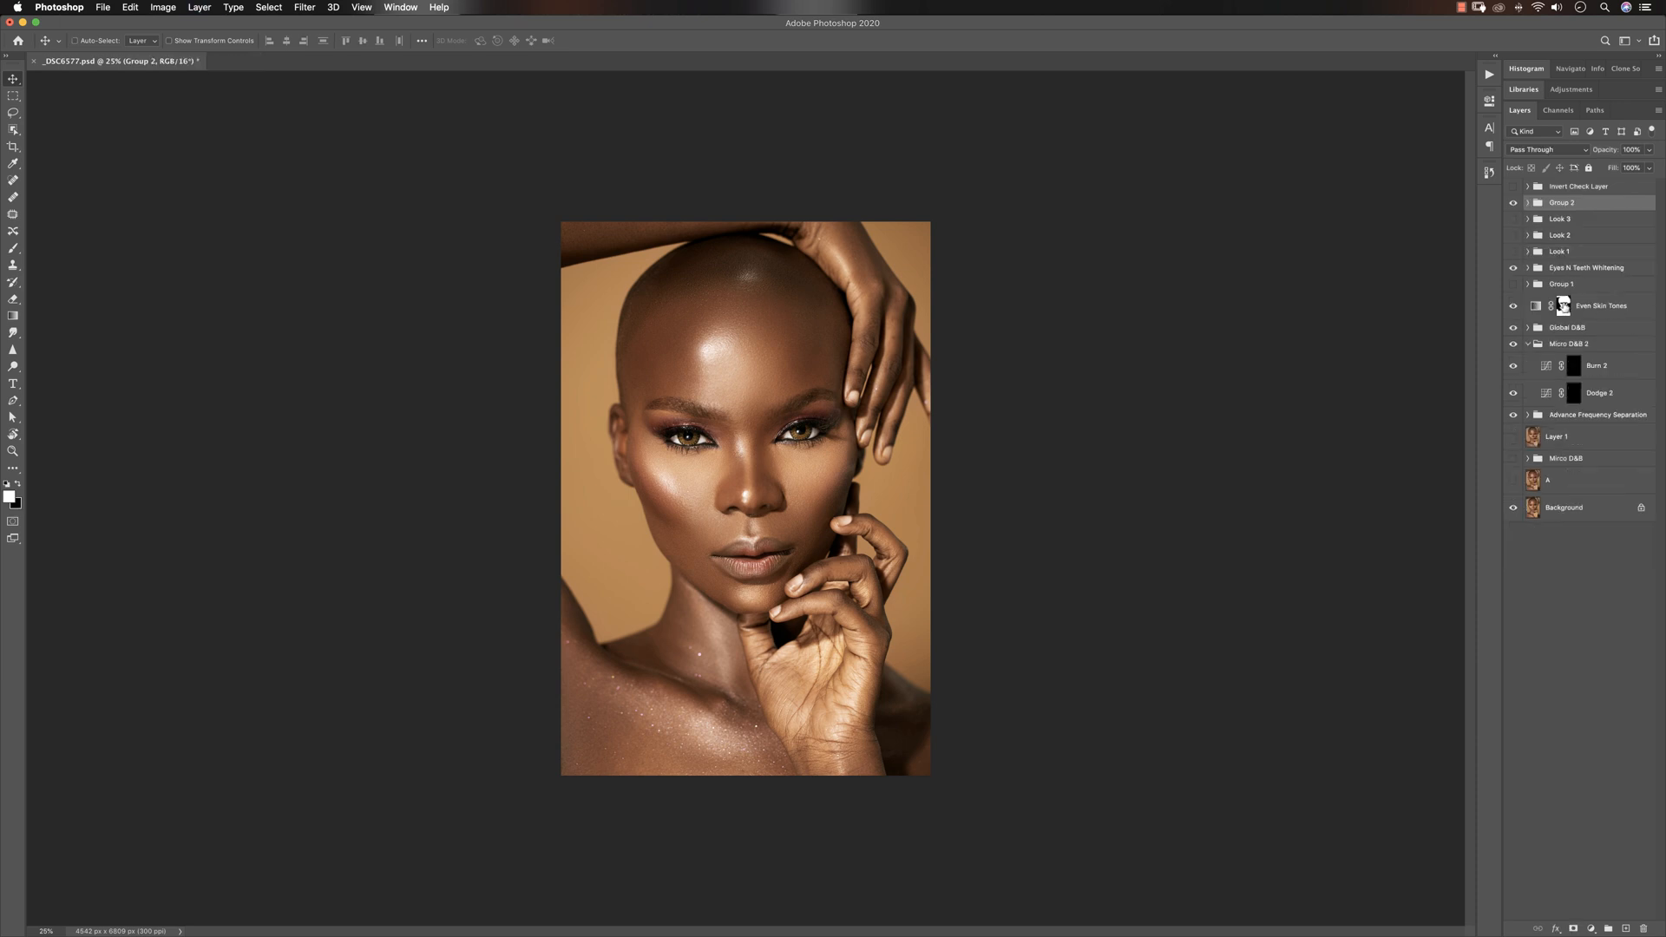
Compare the portrait with and without the new group of adjustments
left_click(1513, 203)
left_click(1513, 203)
left_click(1513, 205)
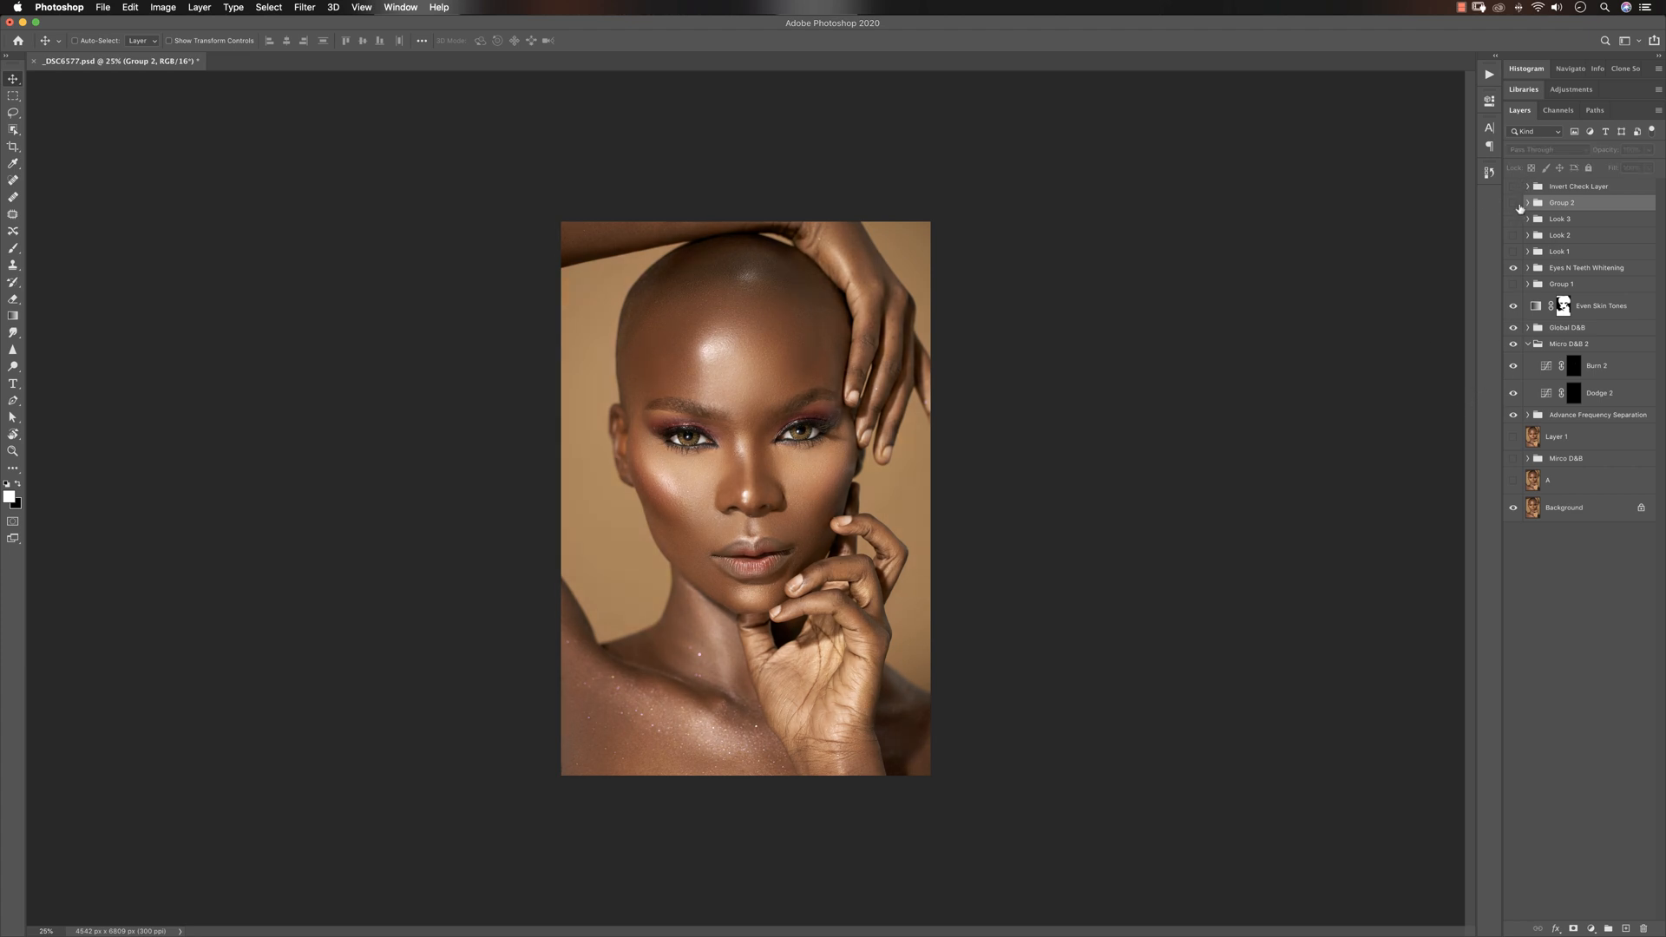
left_click(1513, 205)
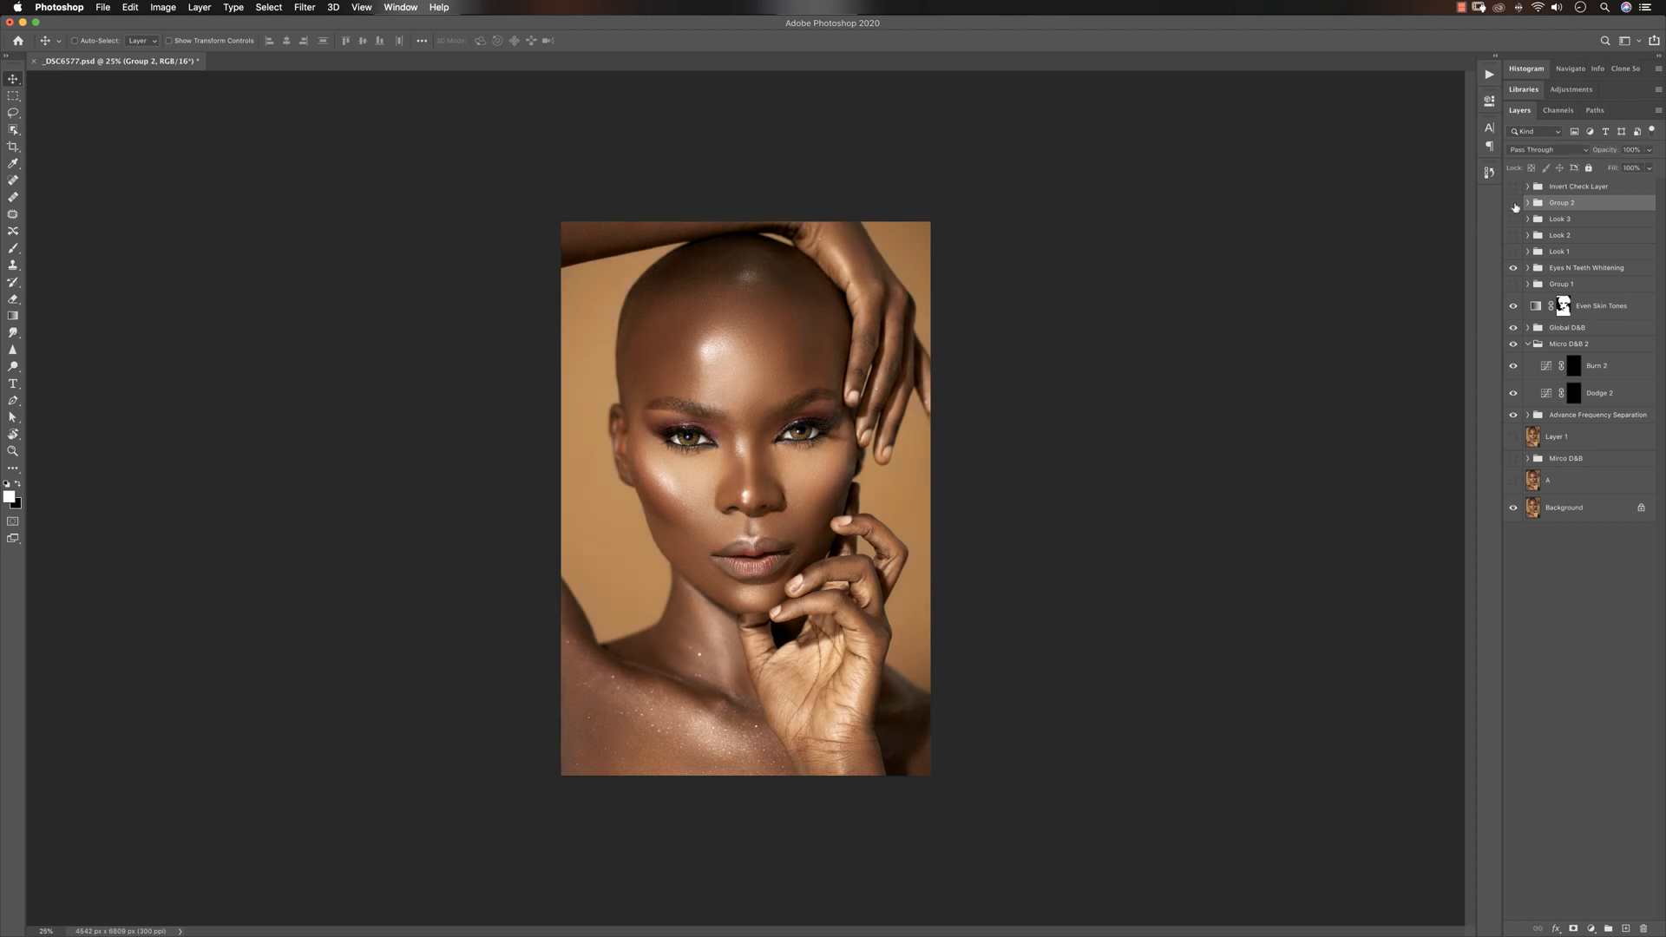
Hide the new group and preview Look 3, Look 2 and Look 1 one at a time on the portrait
left_click(1513, 205)
left_click(1514, 220)
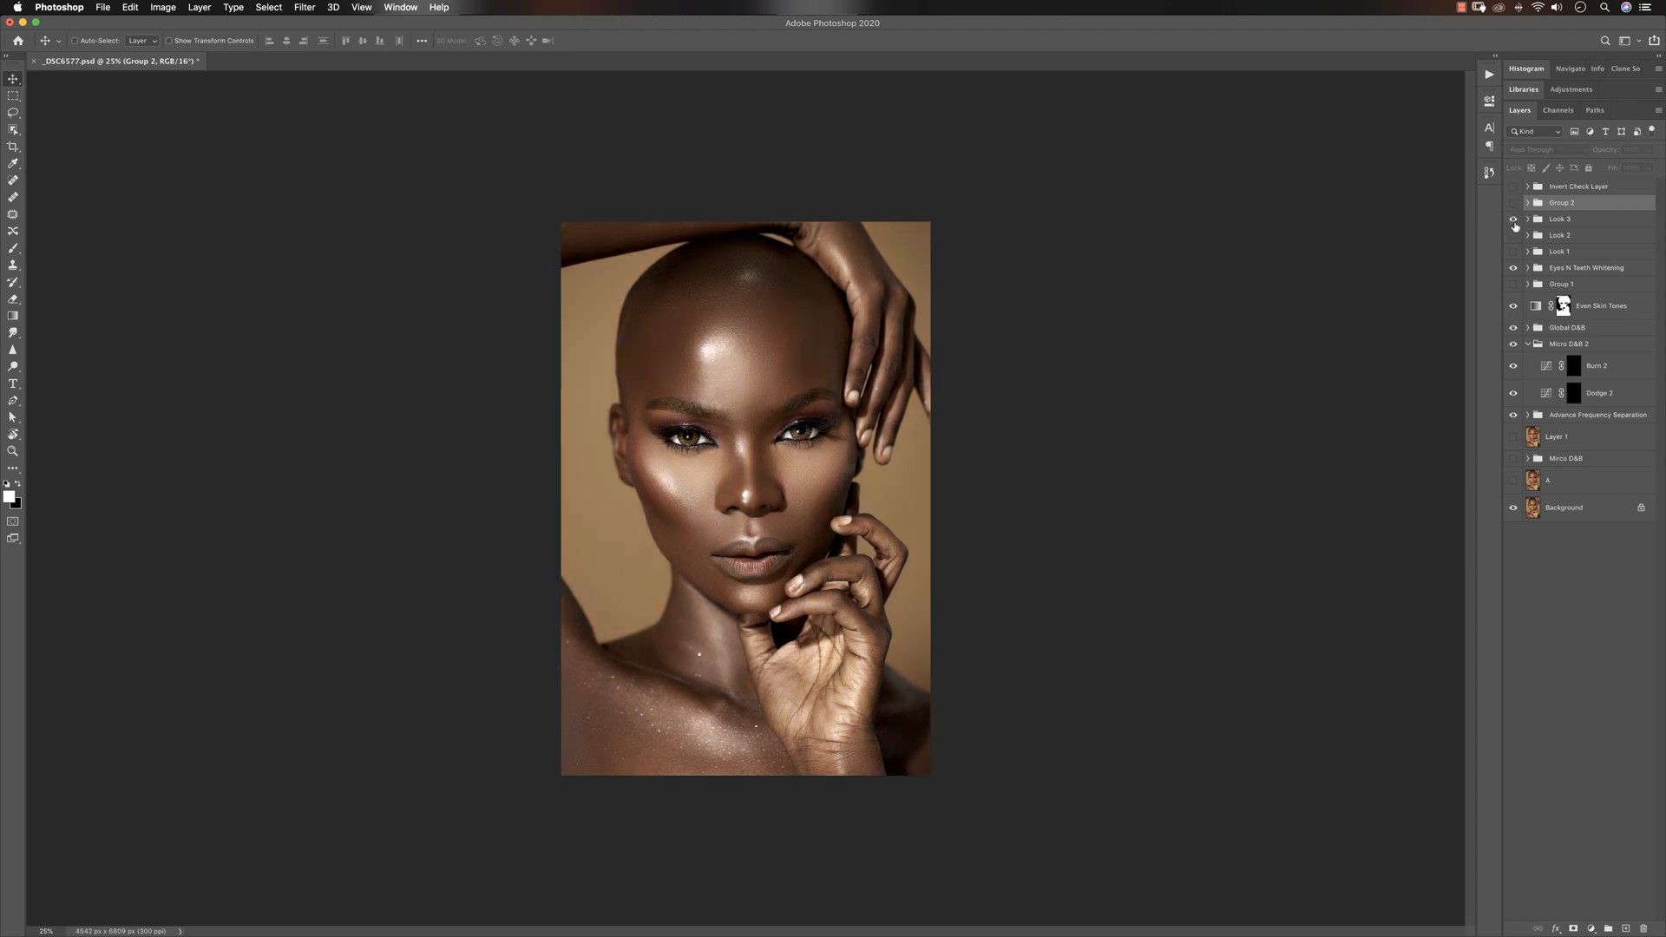
left_click(1514, 220)
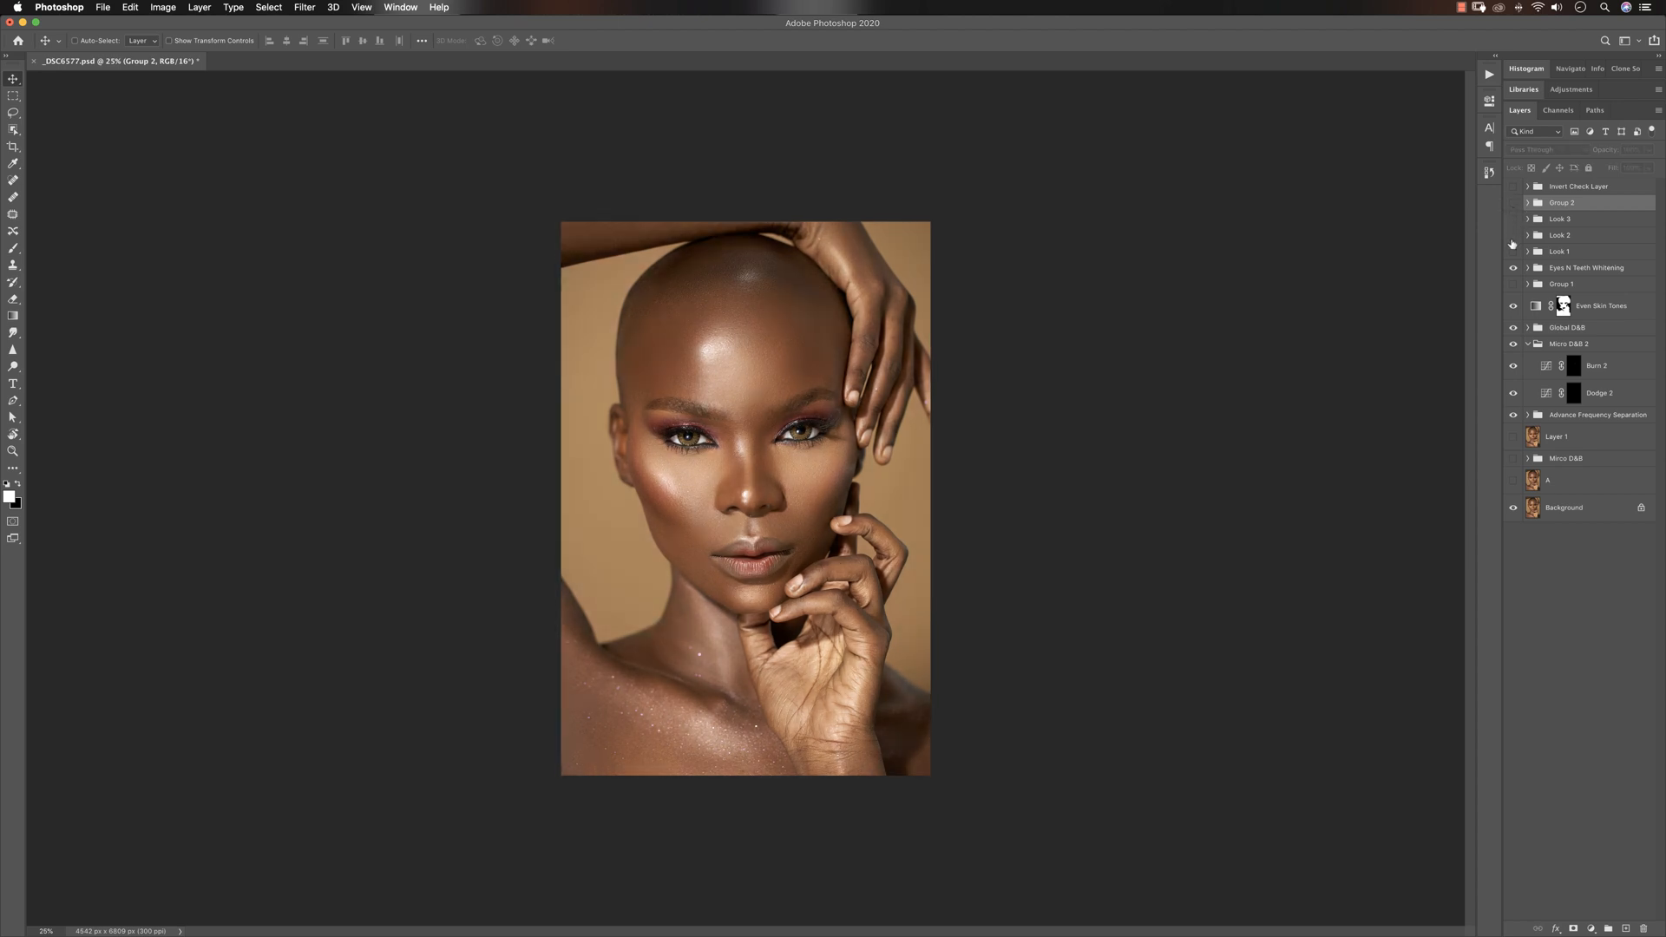
left_click(1513, 236)
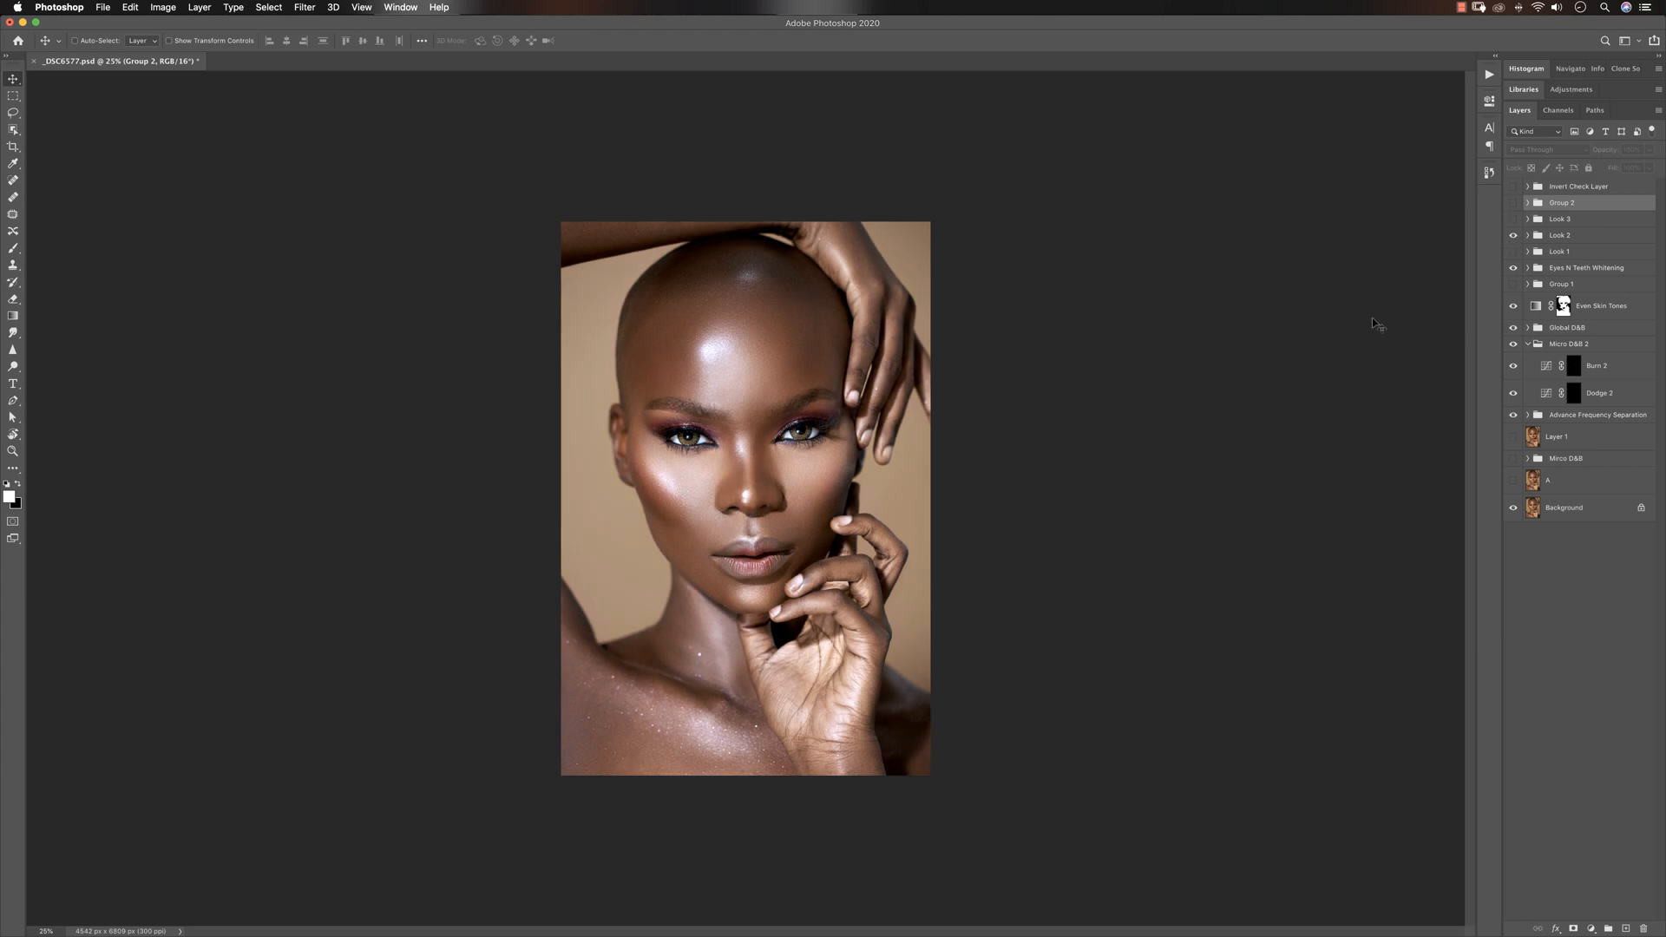
left_click(1512, 235)
left_click(1513, 252)
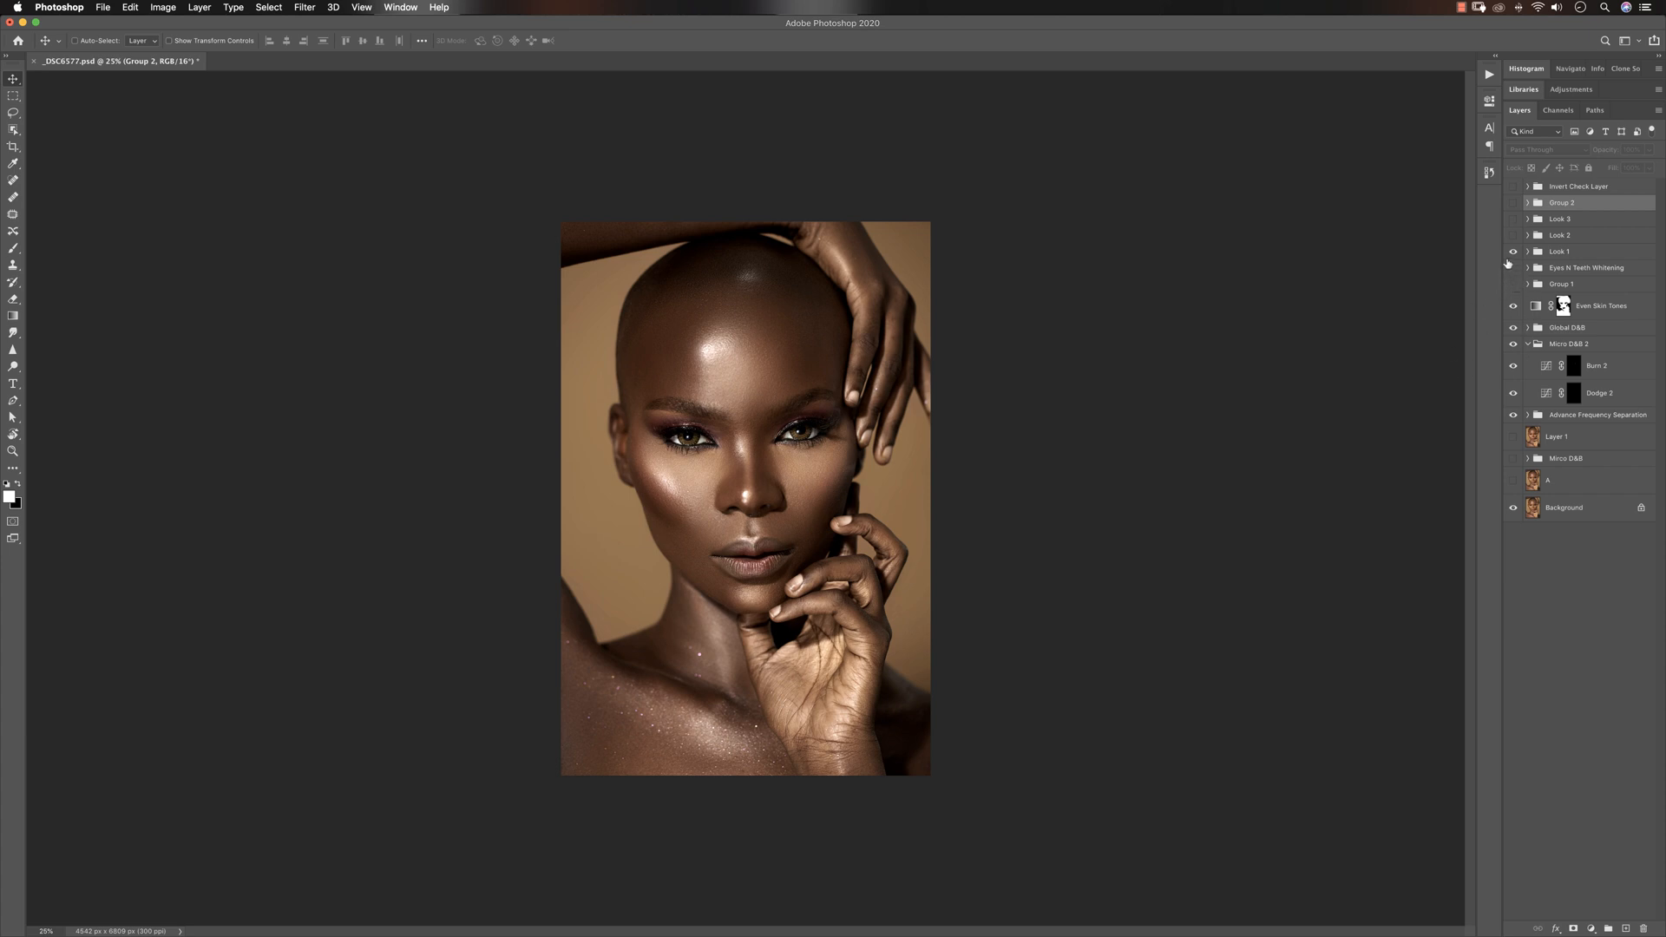
left_click(1512, 253)
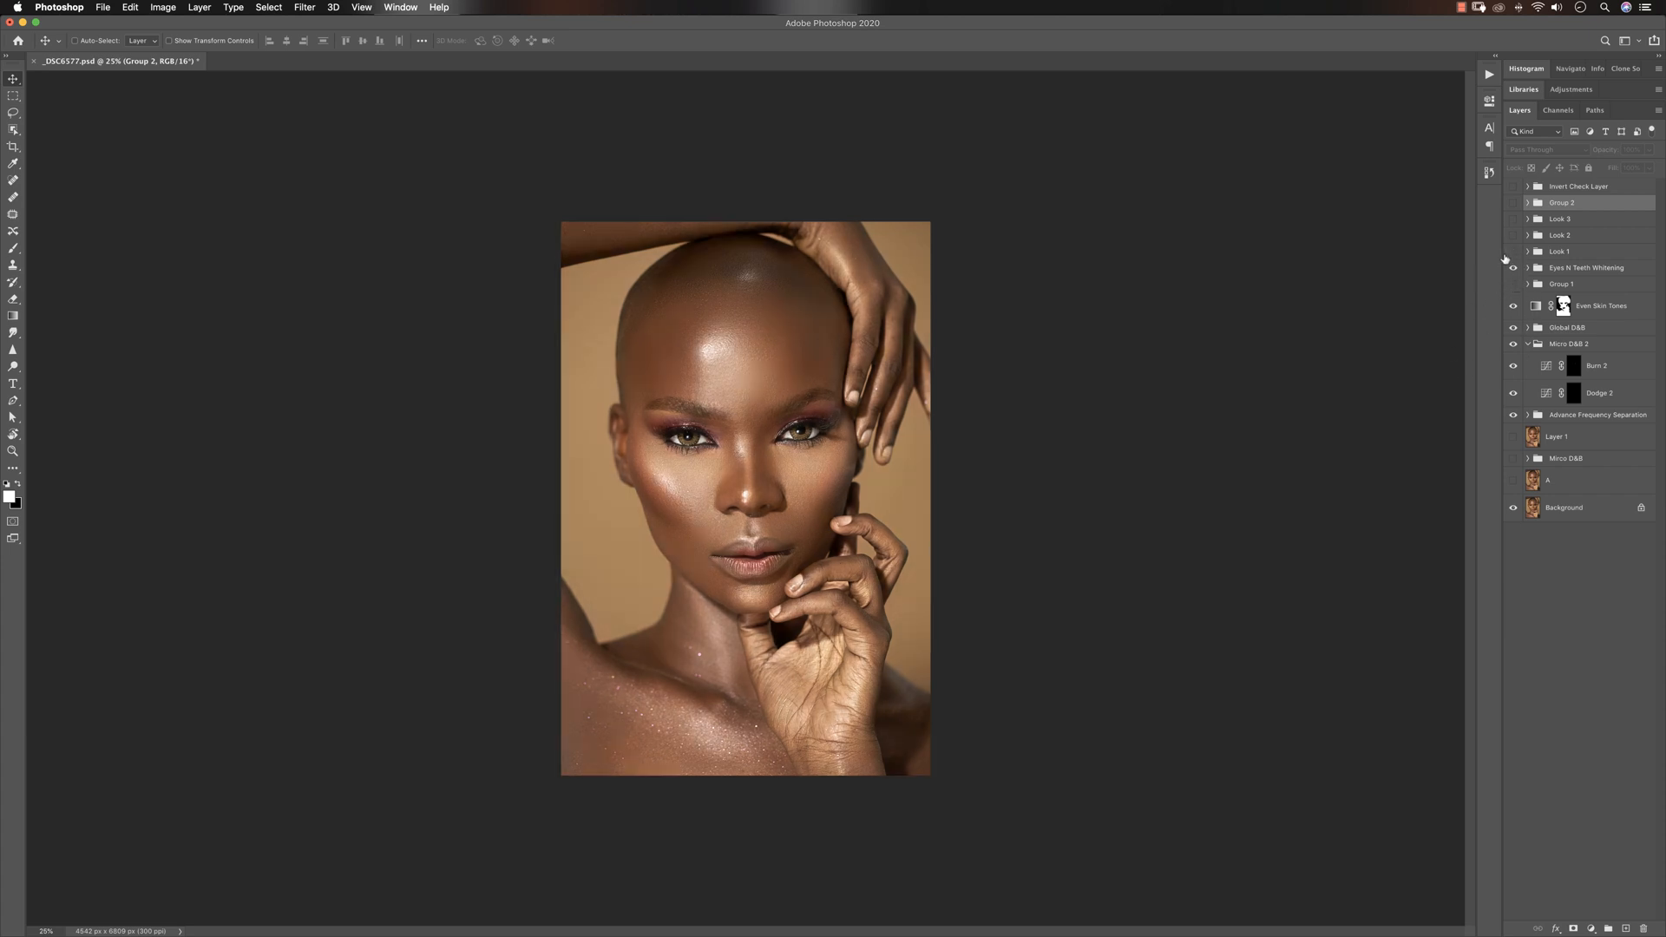
Cycle through Look 1, Look 2 and Look 3 once more, ending with only the new look group shown
left_click(1515, 254)
left_click(1515, 254)
left_click(1514, 239)
left_click(1513, 238)
left_click(1513, 222)
left_click(1512, 222)
left_click(1512, 204)
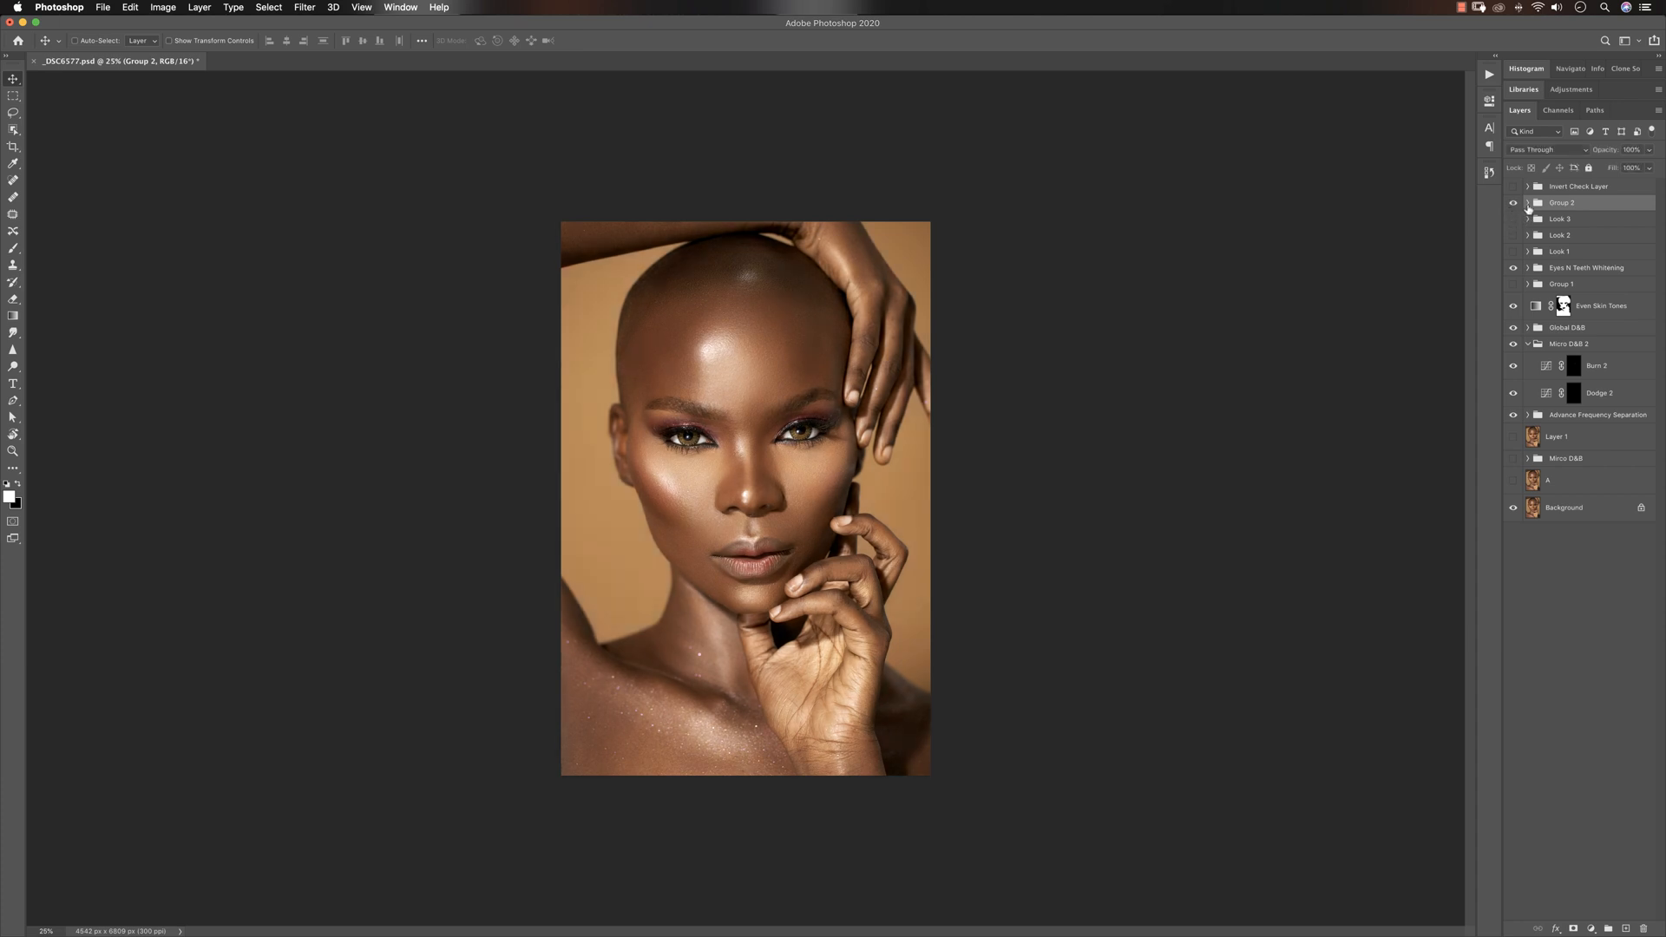
Examine the layers inside Group 2, preview it combined with Look 3, and hide both groups
left_click(1528, 205)
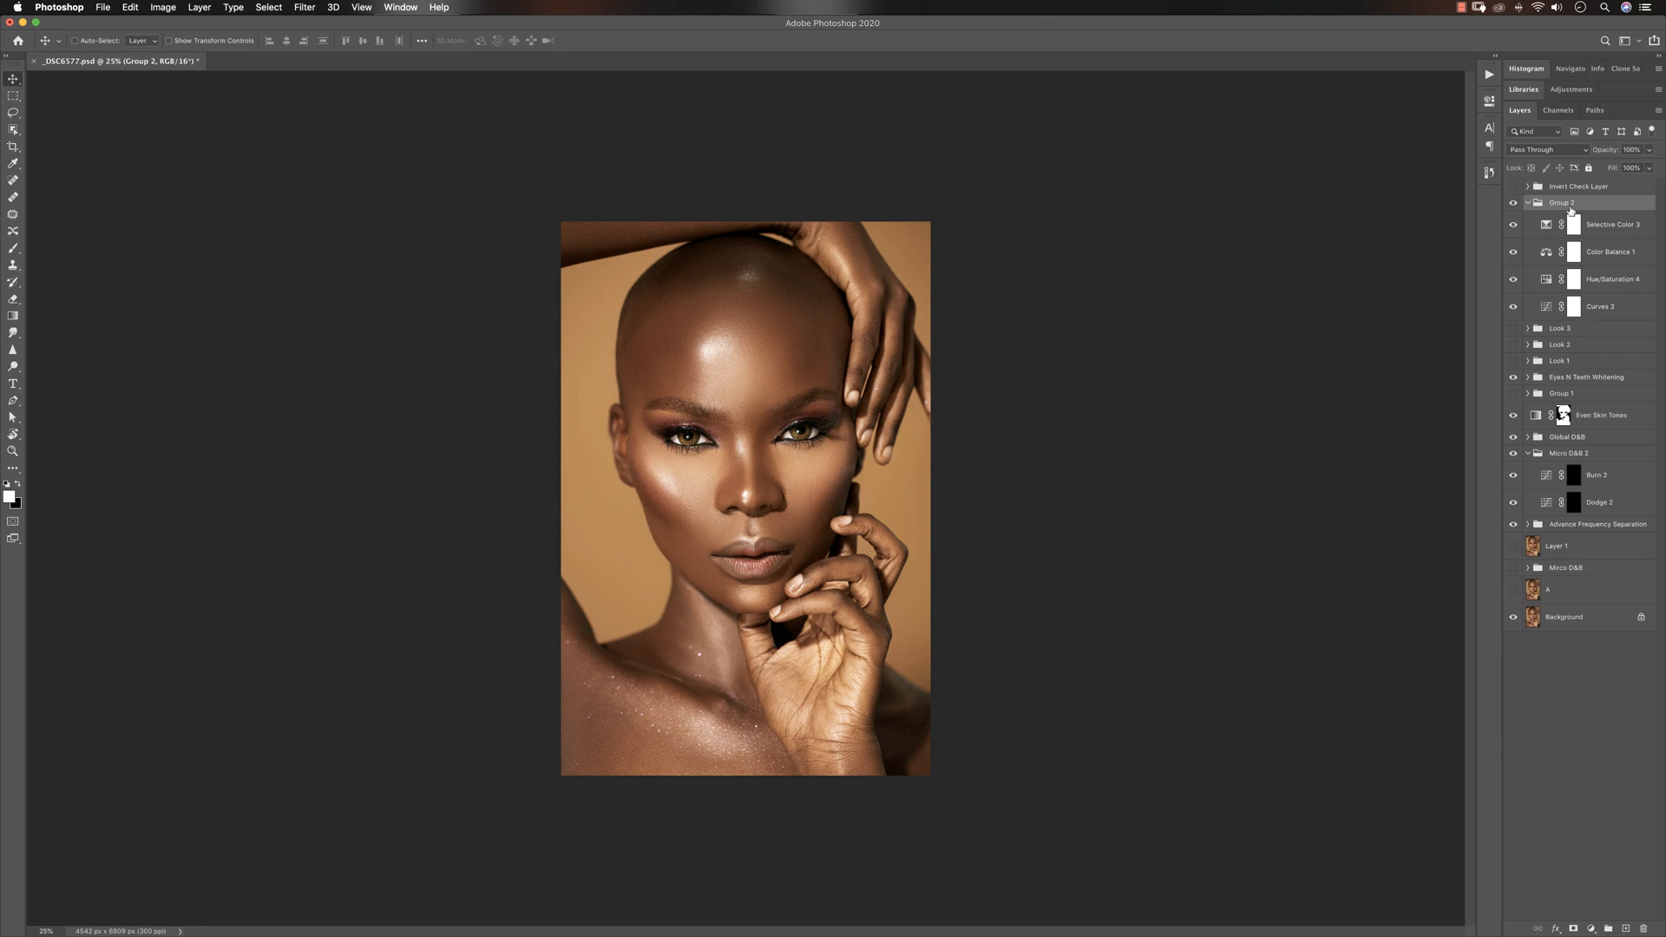
left_click(1528, 203)
left_click(1513, 202)
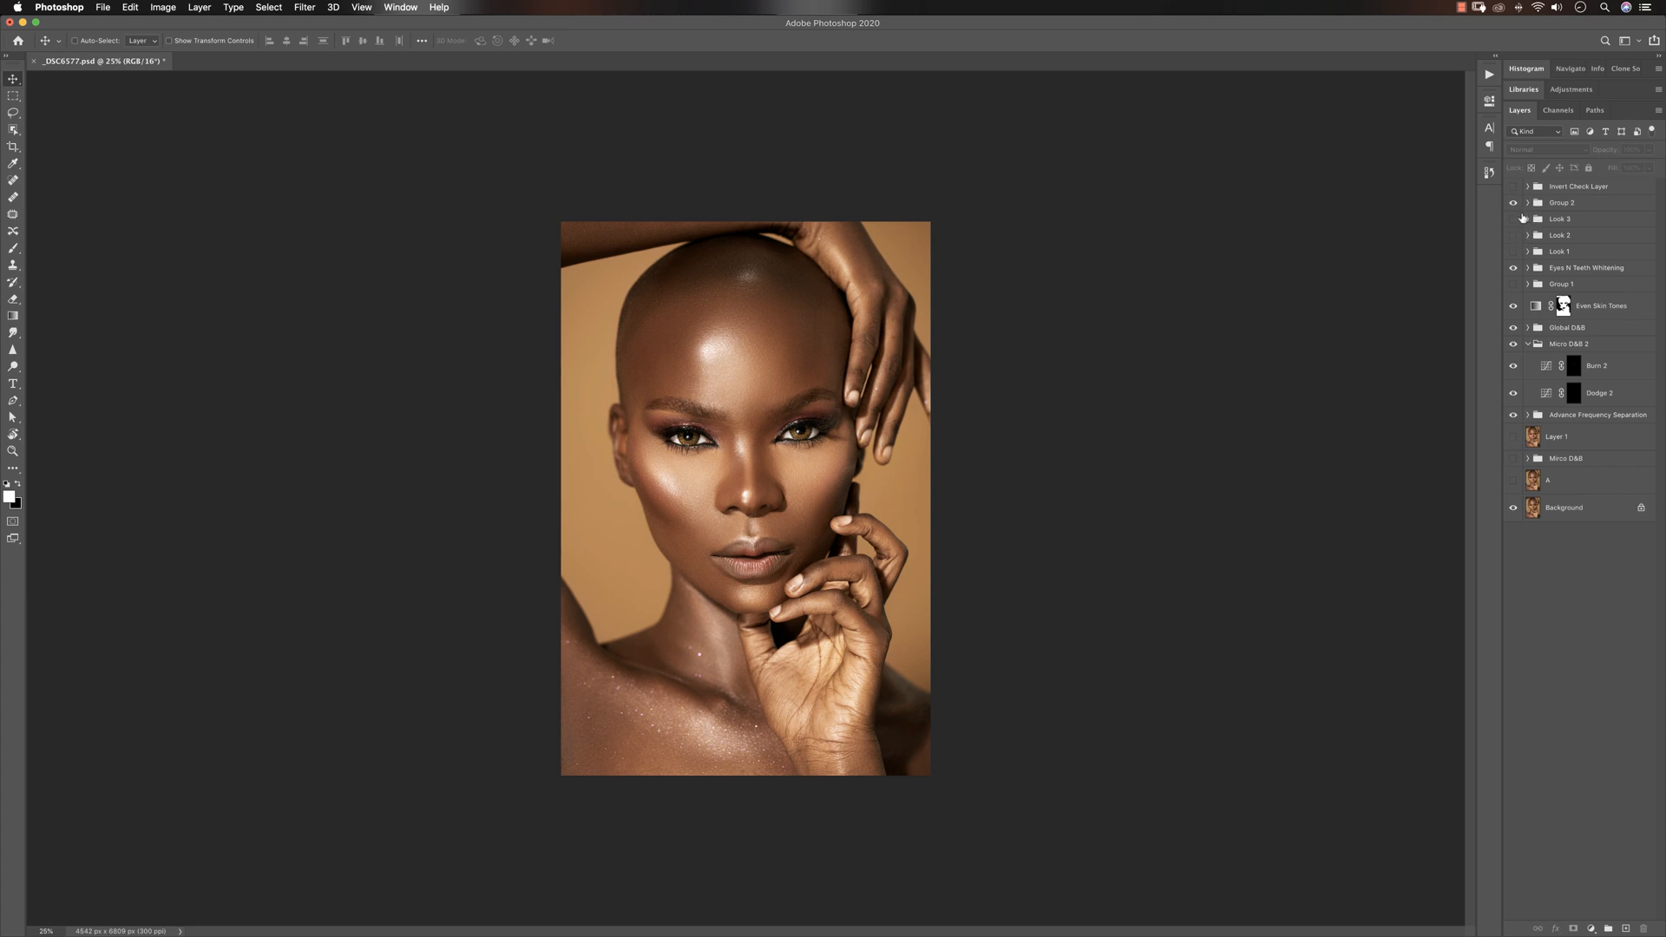
left_click(1513, 220)
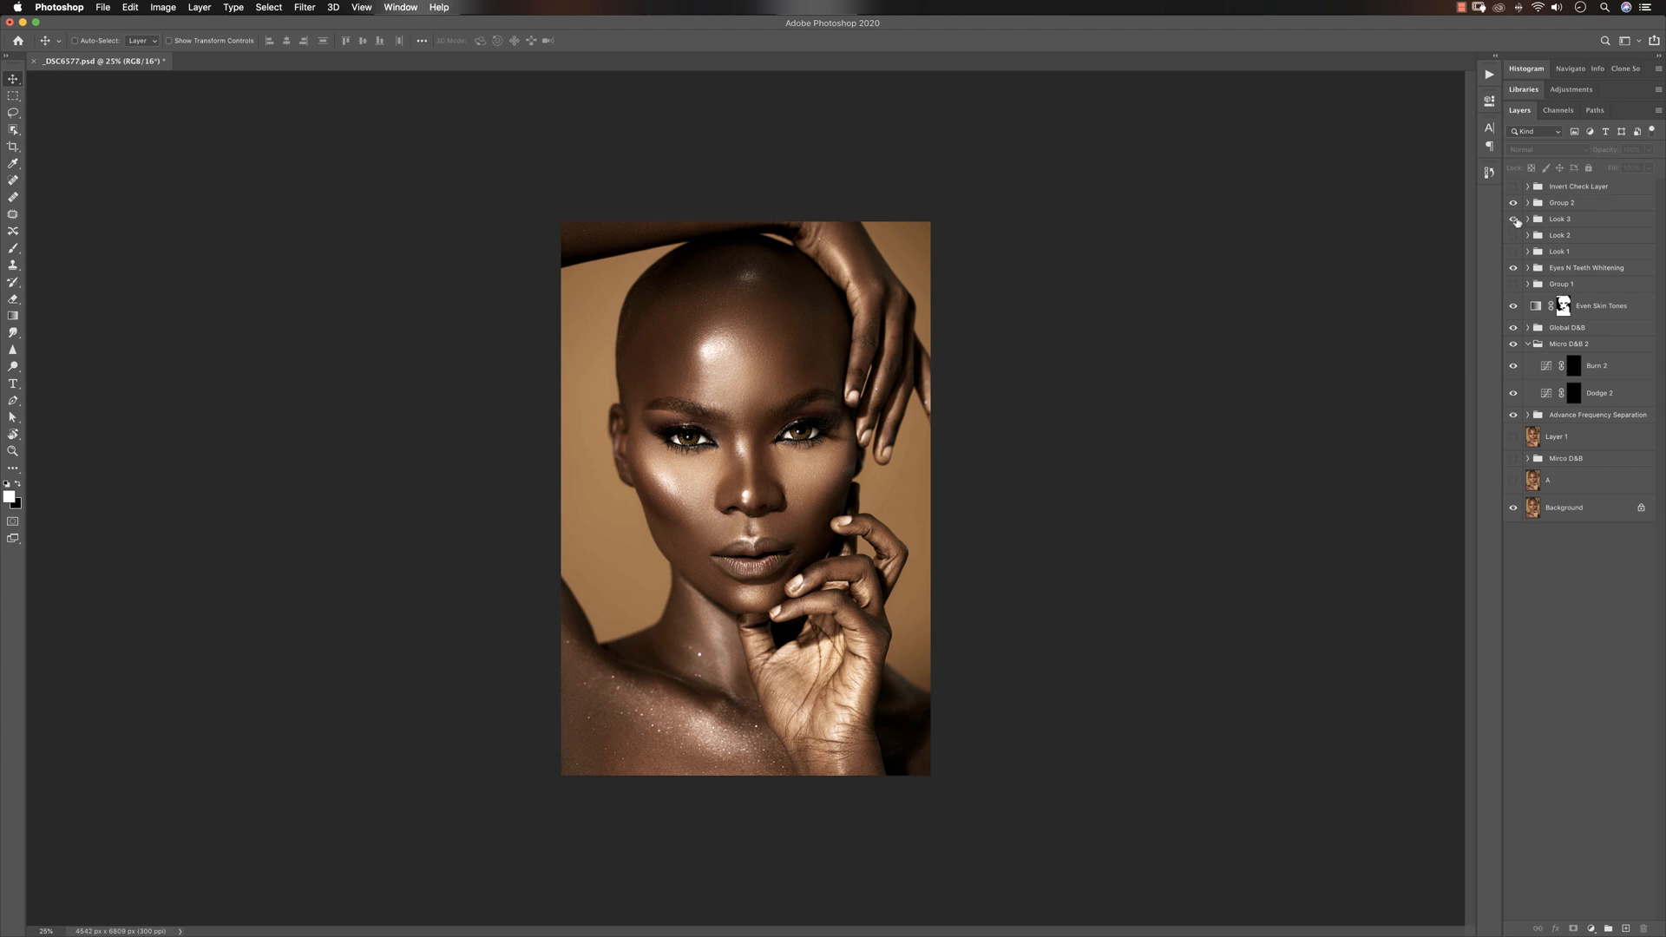
left_click(1513, 221)
left_click(1513, 204)
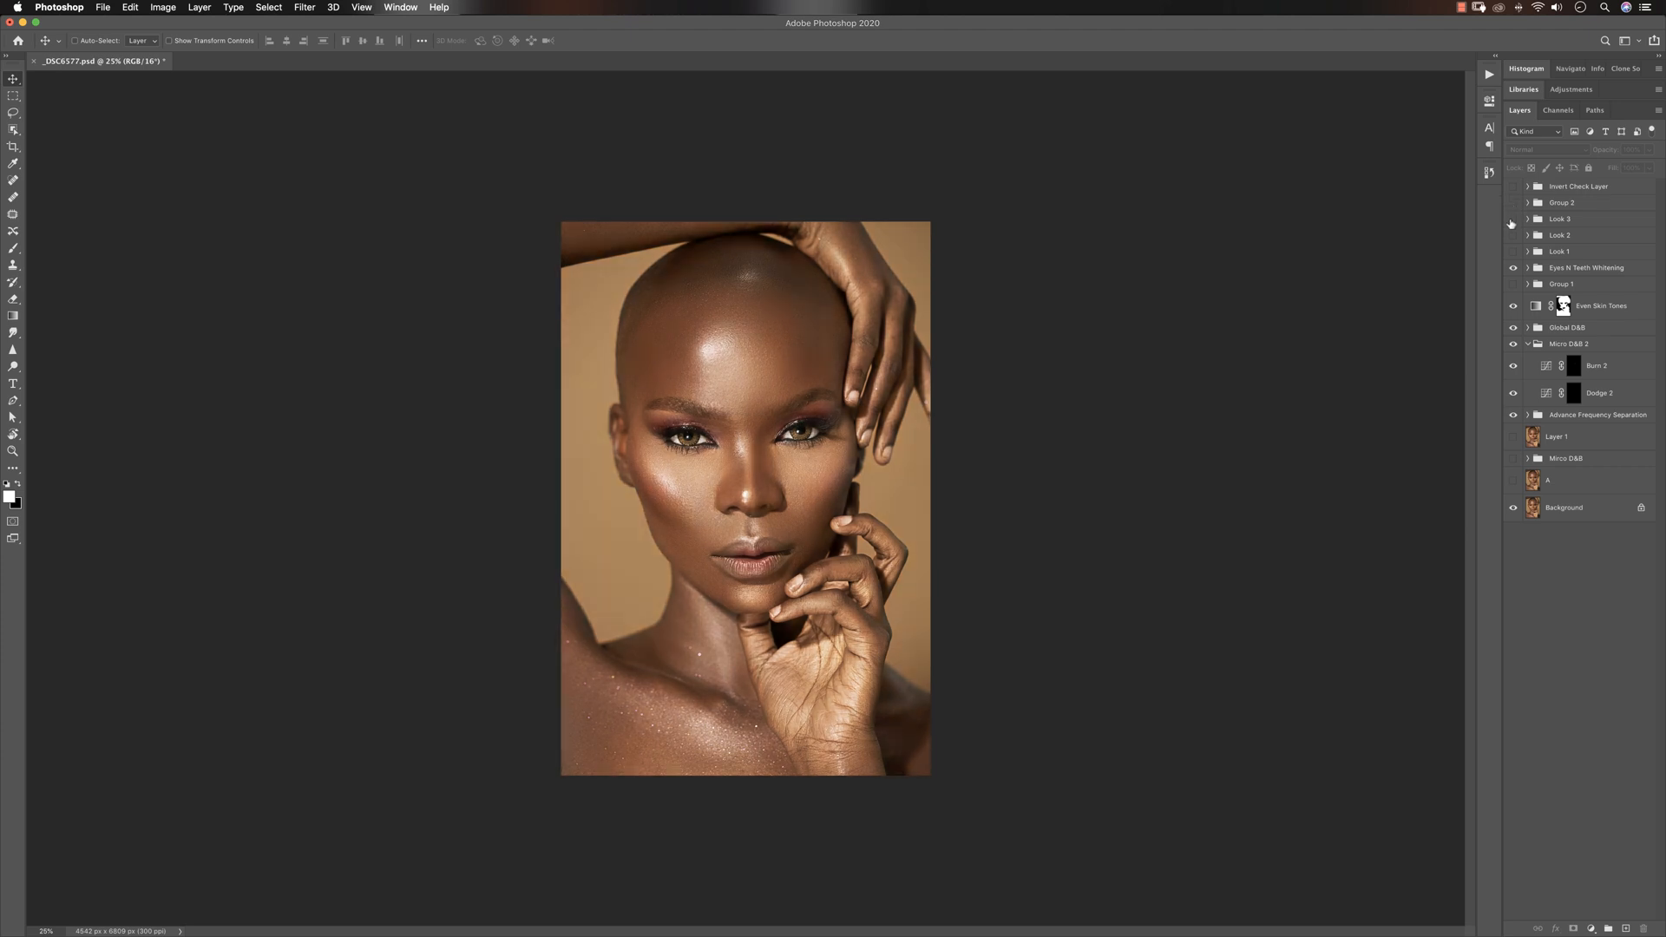
Preview Look 1 combined with Group 2 and by itself, finishing with both groups hidden
left_click(1513, 252)
left_click(1513, 203)
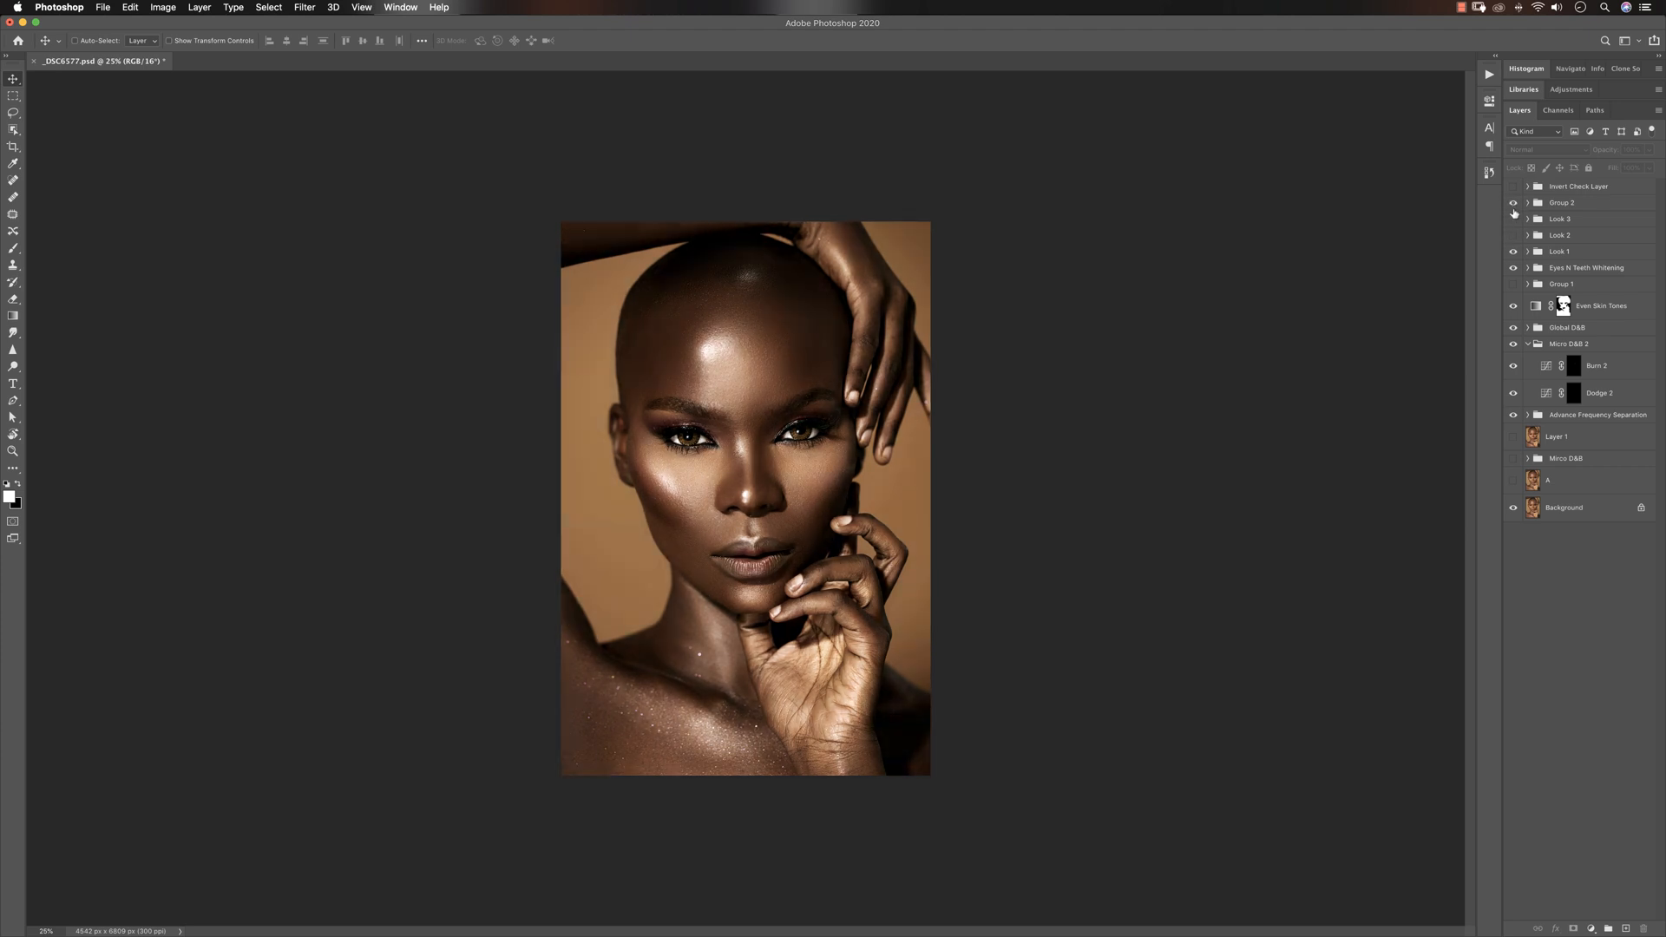
left_click(1513, 203)
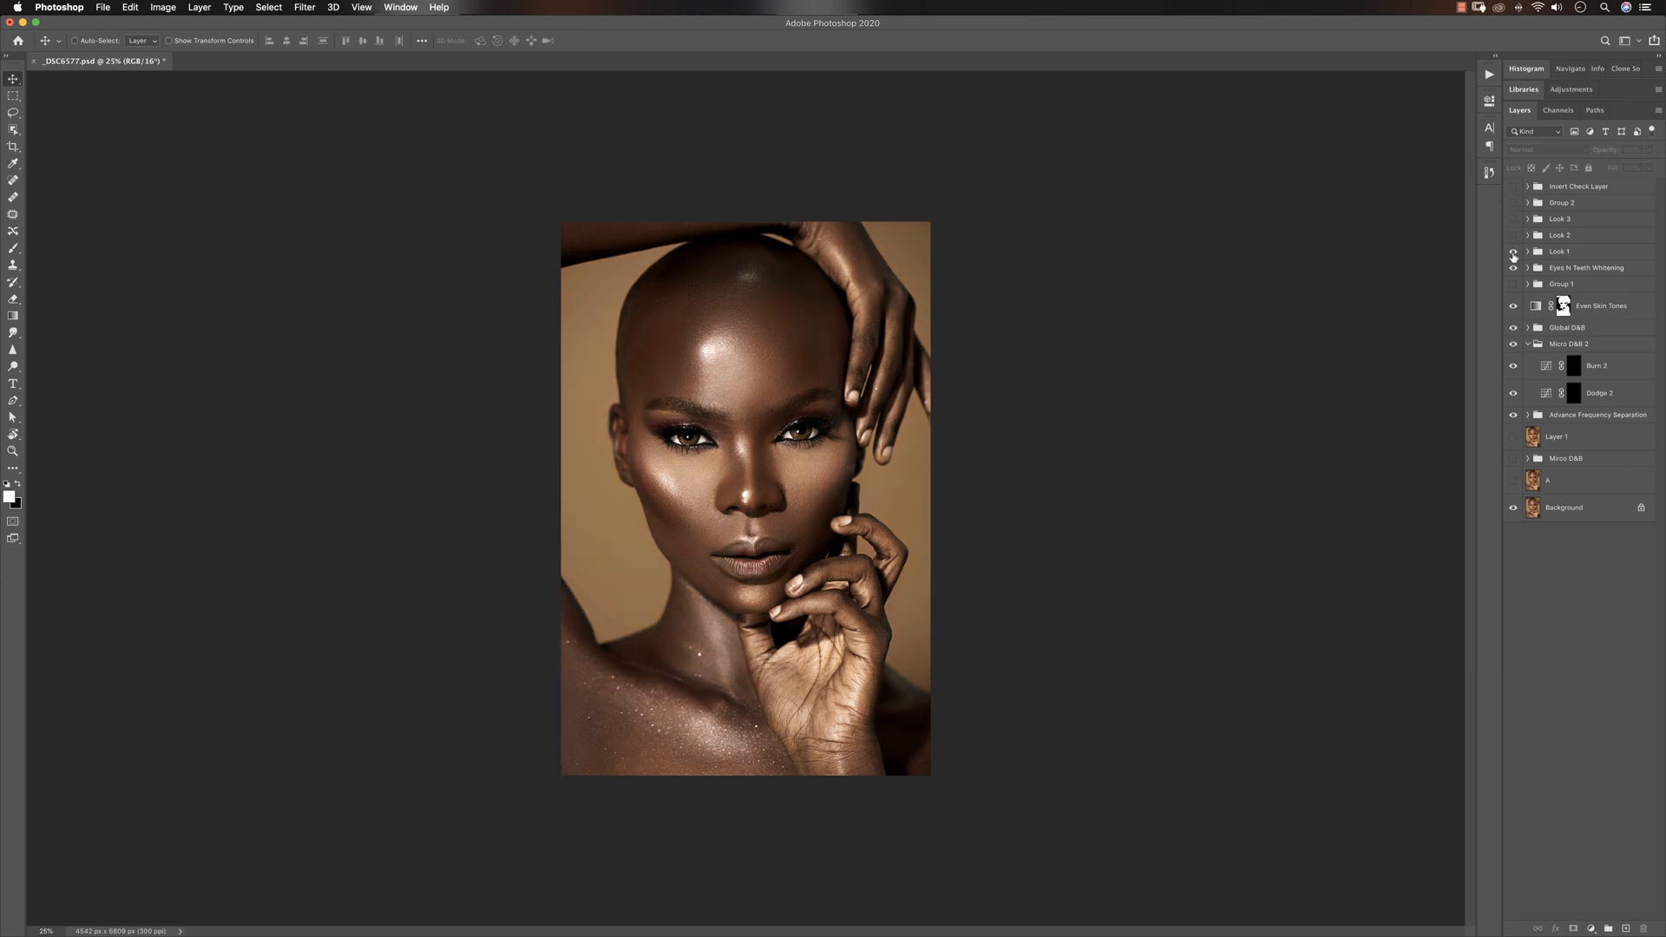
left_click(1513, 253)
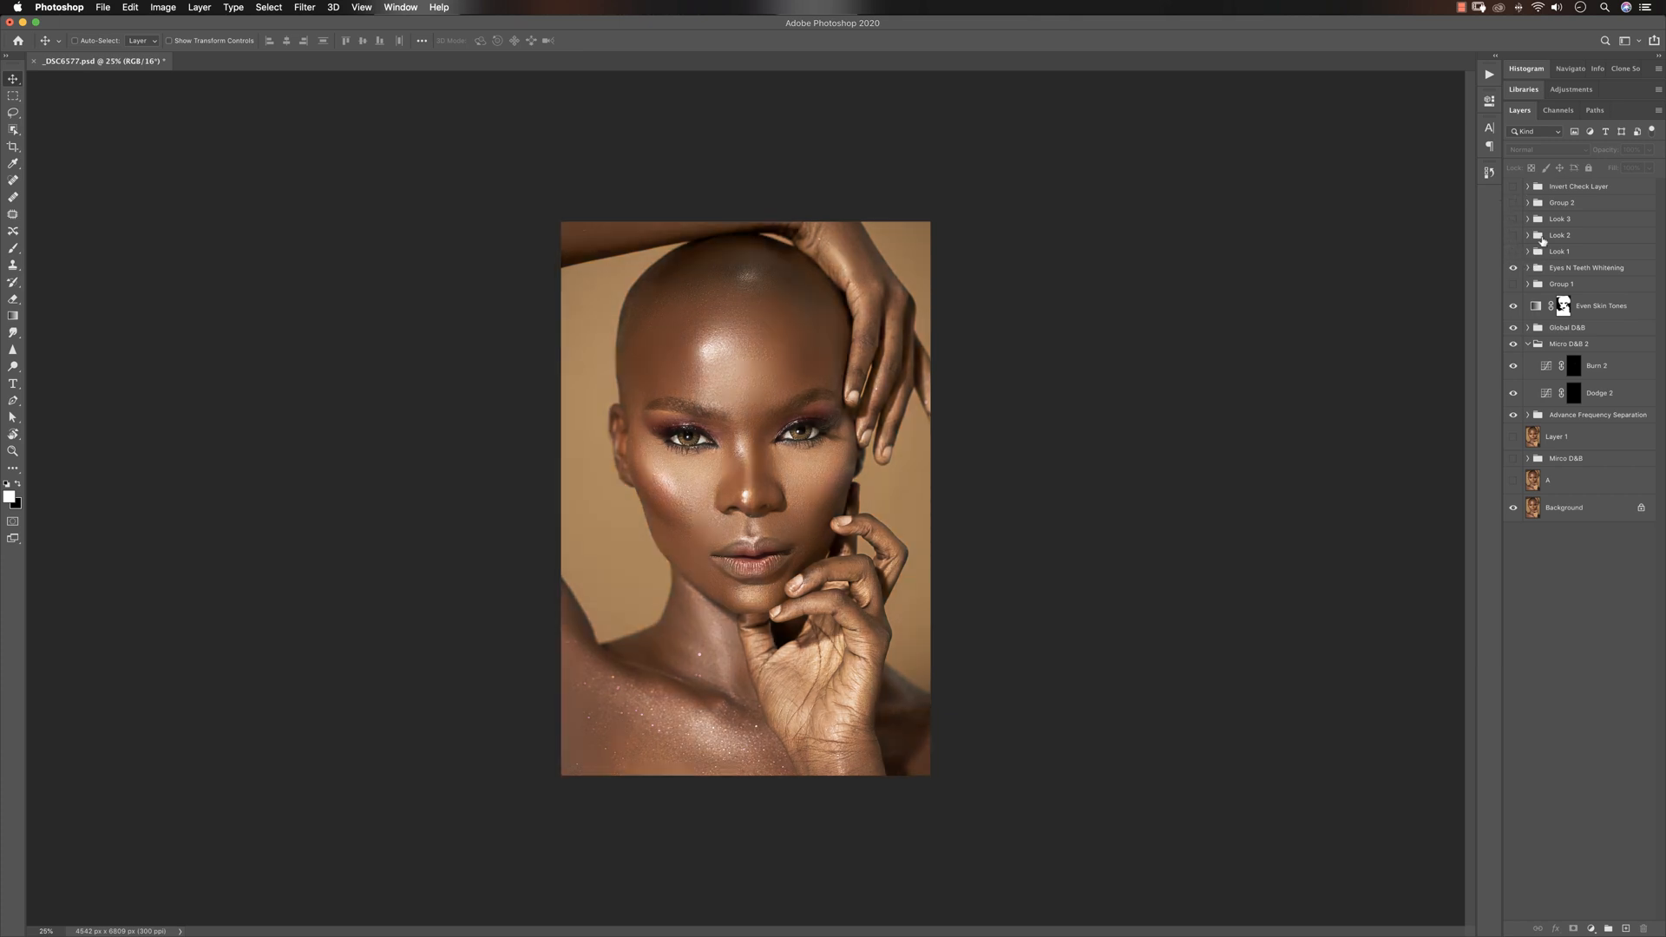